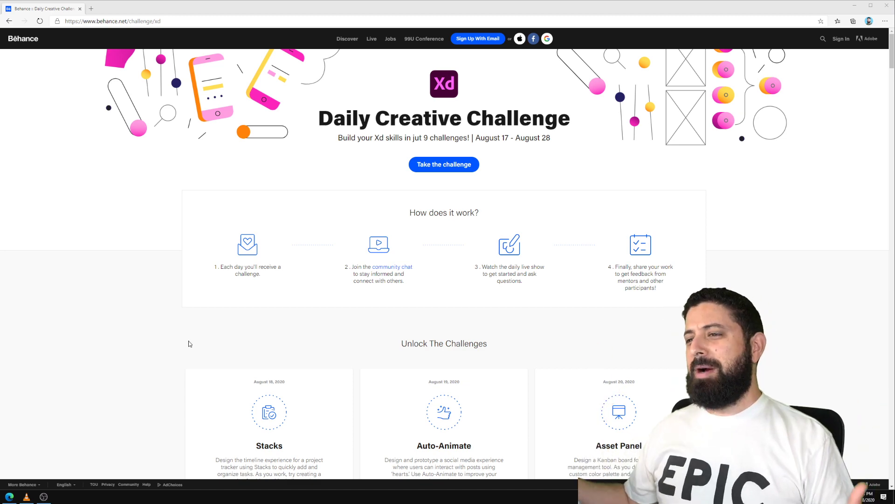
# Look through the XD Daily Creative Challenge page on Behance, including the cards for the individual challenges.
pyautogui.scroll(-5, 236, 359)
pyautogui.scroll(-1, 236, 360)
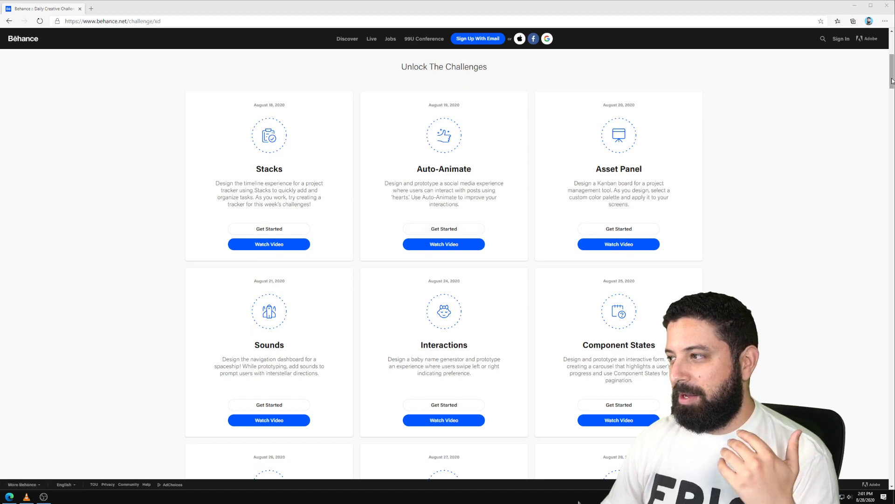
pyautogui.moveTo(892, 81); pyautogui.dragTo(892, 105)
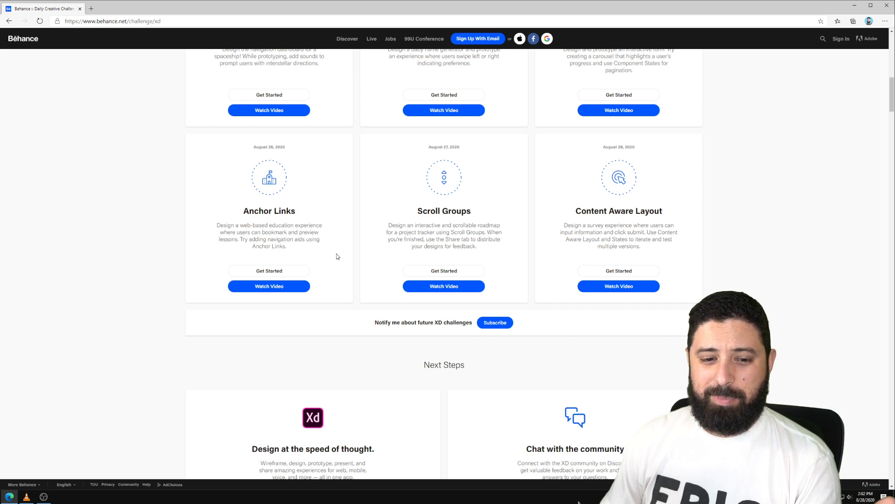
pyautogui.scroll(2, 281, 233)
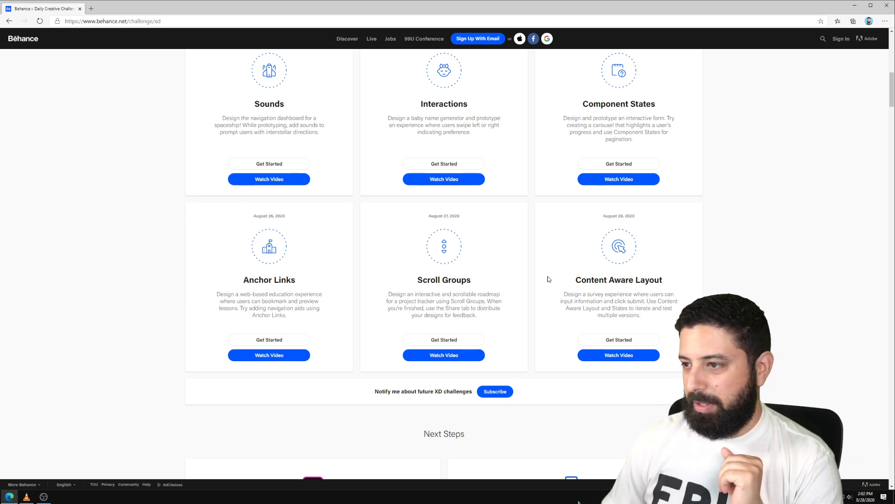
pyautogui.scroll(10, 516, 292)
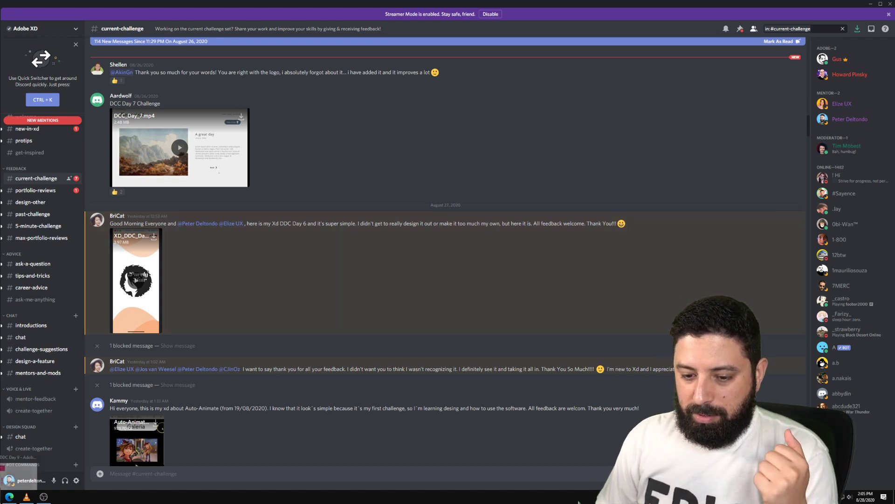
# Switch to the XD DDC Day 9 document in Adobe XD and replace "survey" with "sign up" in the Prompt text.
pyautogui.click(26, 463)
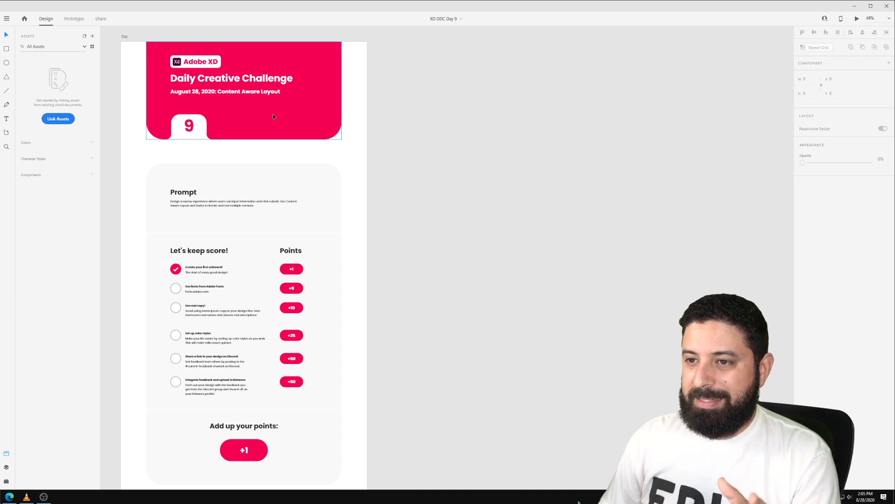
pyautogui.scroll(3, 214, 174)
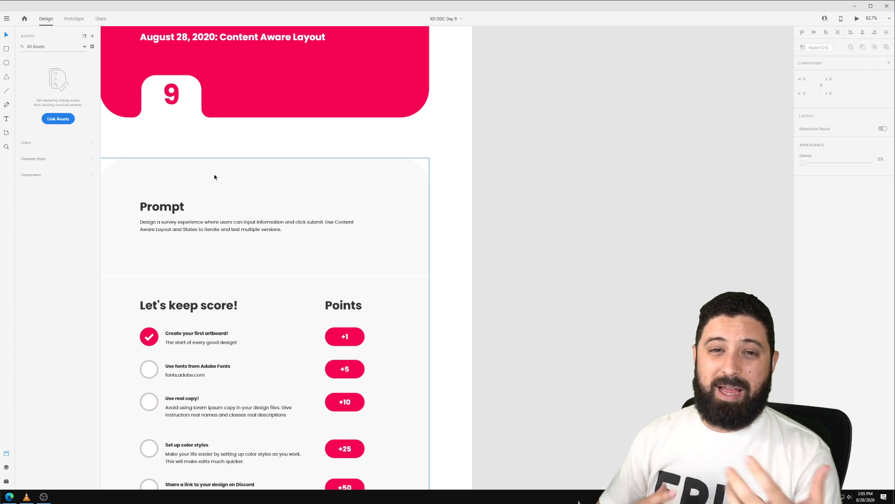
pyautogui.click(168, 228)
pyautogui.doubleClick(169, 228)
pyautogui.doubleClick(171, 225)
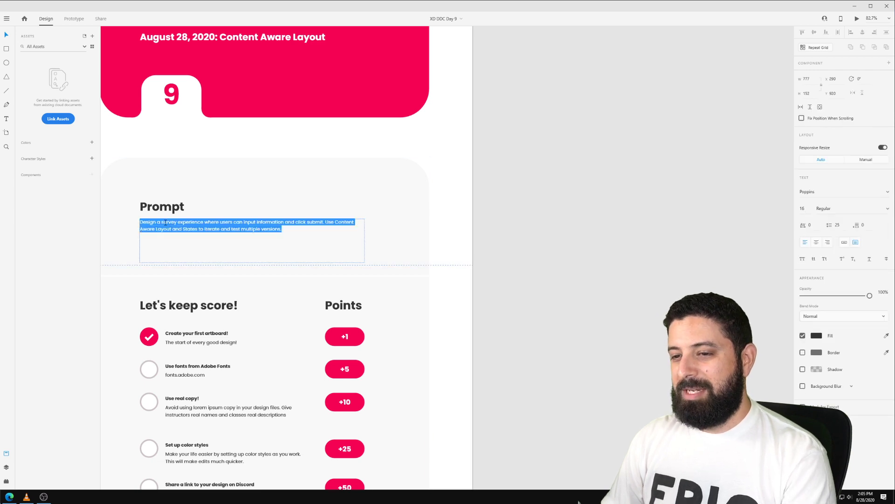
pyautogui.click(161, 222)
pyautogui.moveTo(161, 222)
pyautogui.mouseDown()
pyautogui.moveTo(193, 222)
pyautogui.moveTo(177, 222)
pyautogui.mouseUp()
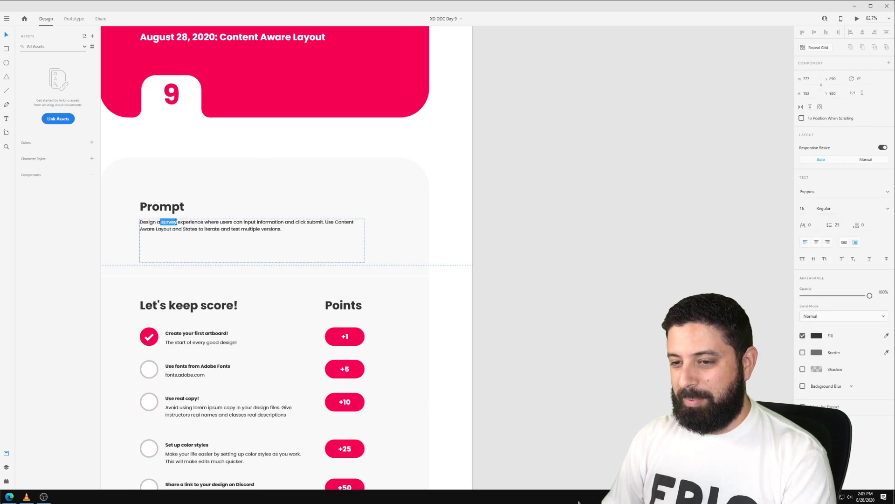
pyautogui.write('sign up')
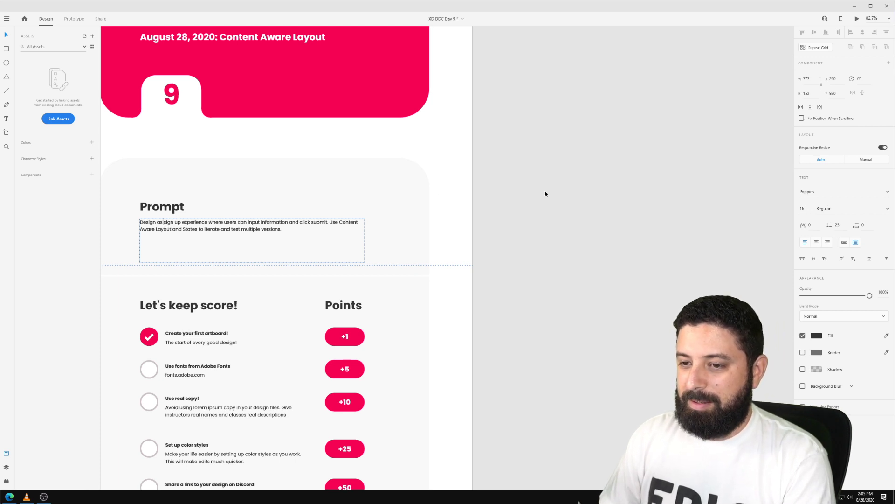
pyautogui.press('BackSpace')
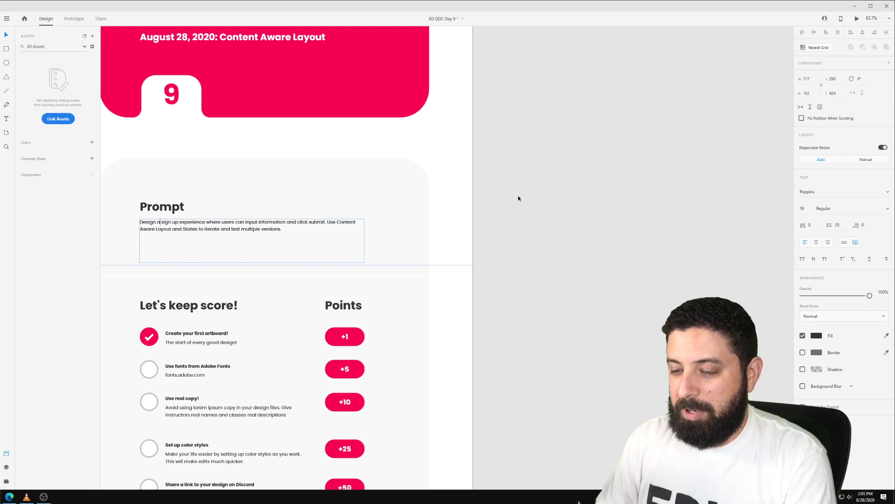
pyautogui.press('Escape')
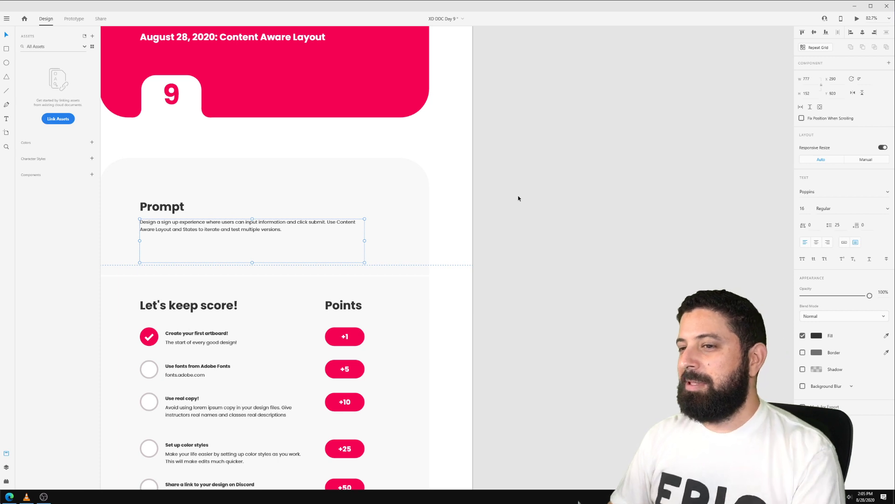
pyautogui.click(518, 197)
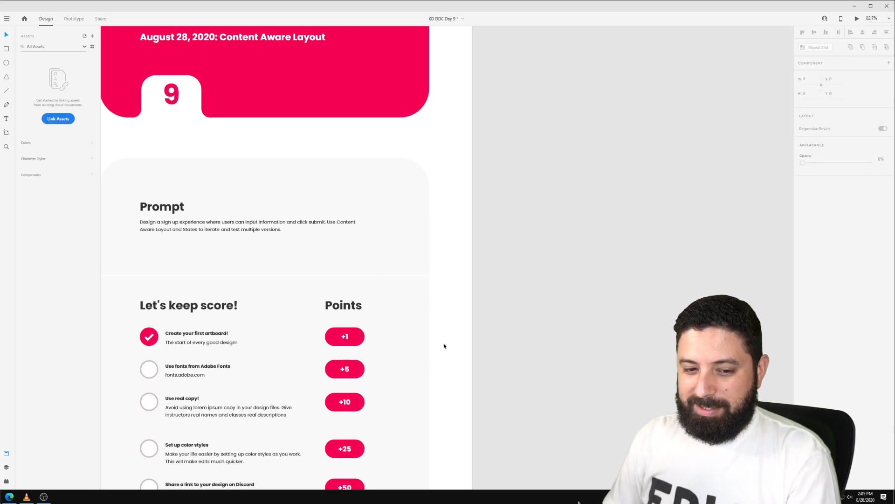
# Review the scoring checklist and examine the form designs in the Inspiration section up close.
pyautogui.scroll(-1, 436, 346)
pyautogui.scroll(-20, 434, 346)
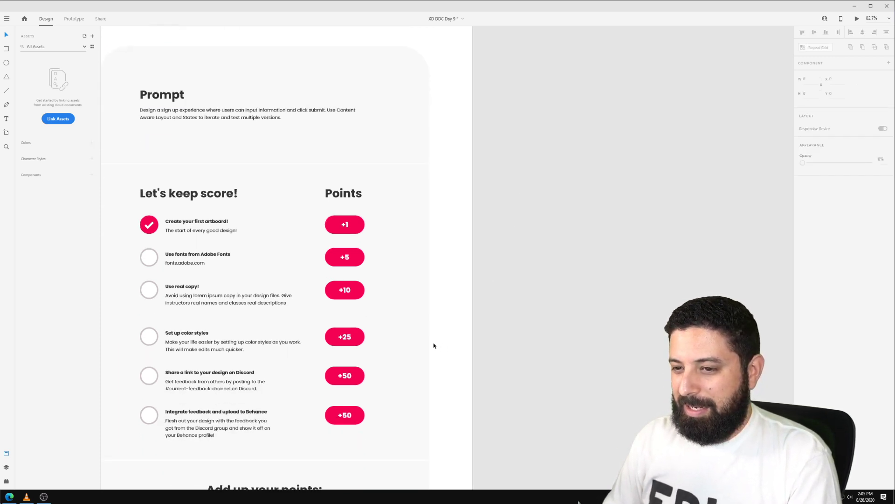
pyautogui.scroll(-4, 441, 347)
pyautogui.hscroll(-3, 441, 346)
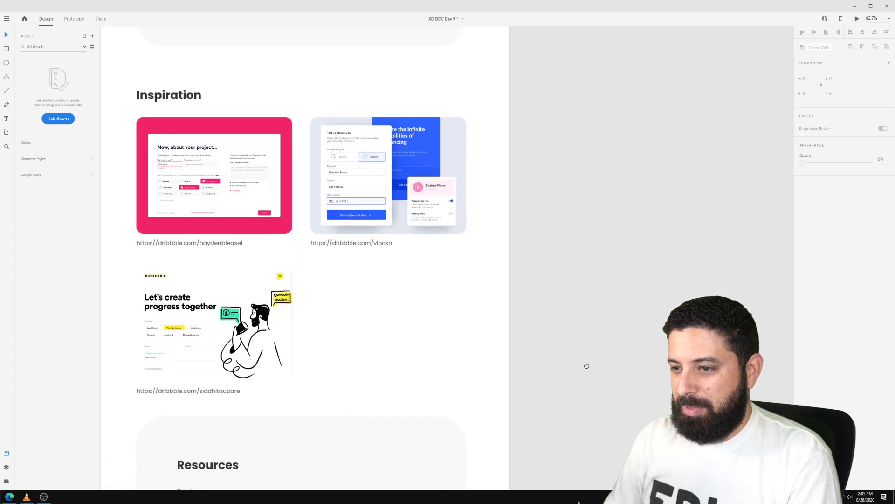
pyautogui.scroll(2, 237, 97)
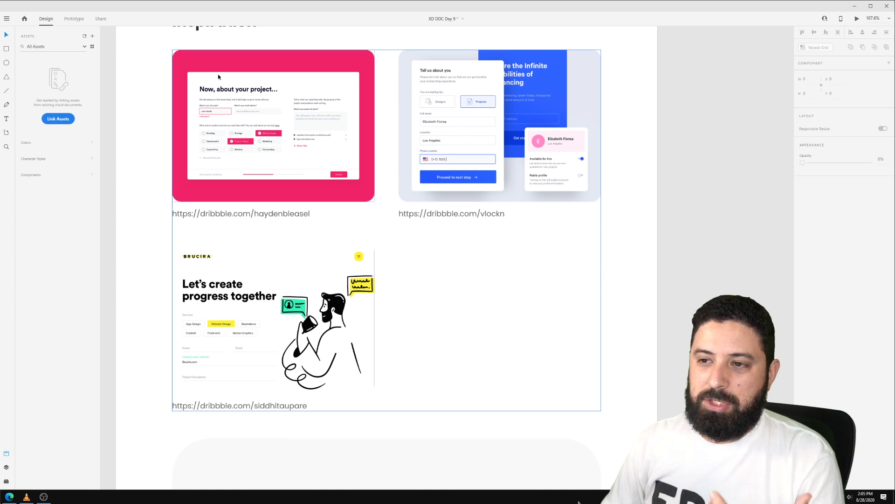
pyautogui.scroll(3, 264, 113)
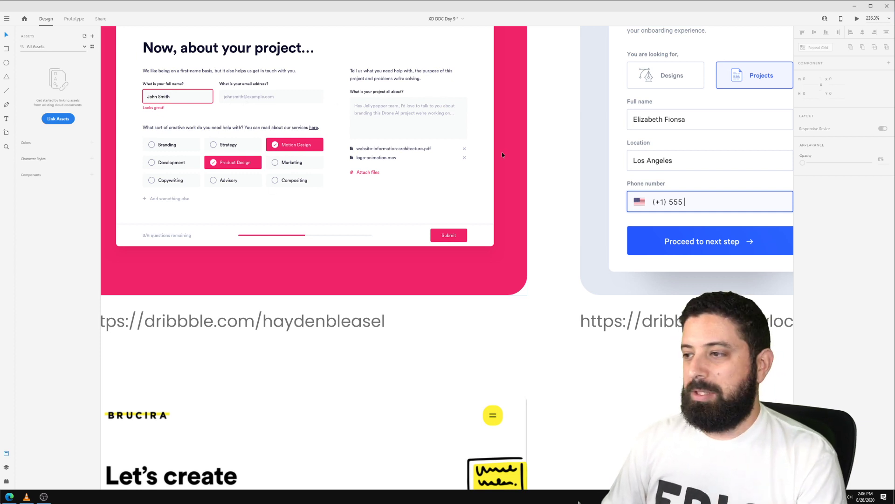
pyautogui.moveTo(749, 127); pyautogui.dragTo(379, 151)
pyautogui.moveTo(377, 274); pyautogui.dragTo(617, 136)
pyautogui.moveTo(439, 373); pyautogui.dragTo(720, 113)
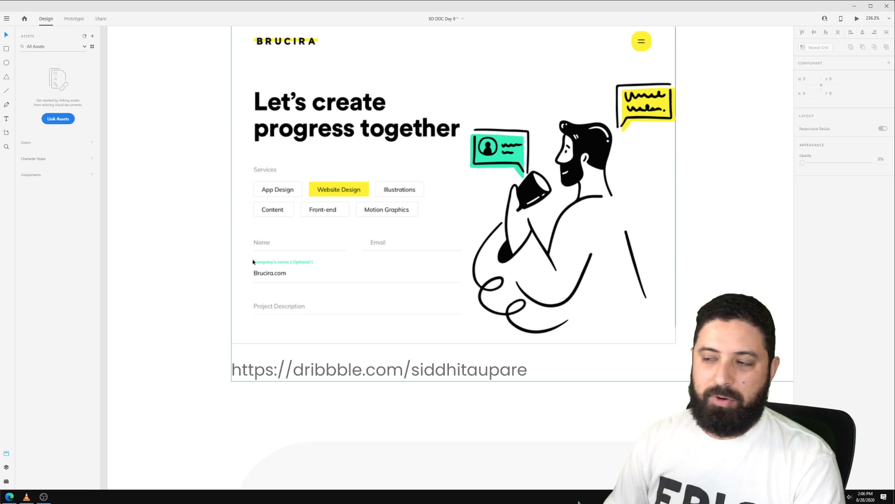
pyautogui.scroll(-5, 253, 262)
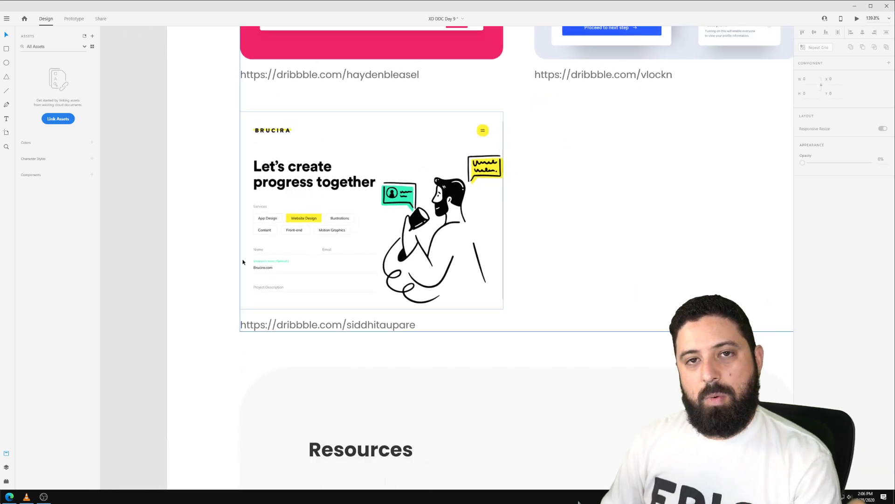
# Read the Resources section covering fonts, icons, plugins, and challenges and feedback.
pyautogui.scroll(-5, 313, 252)
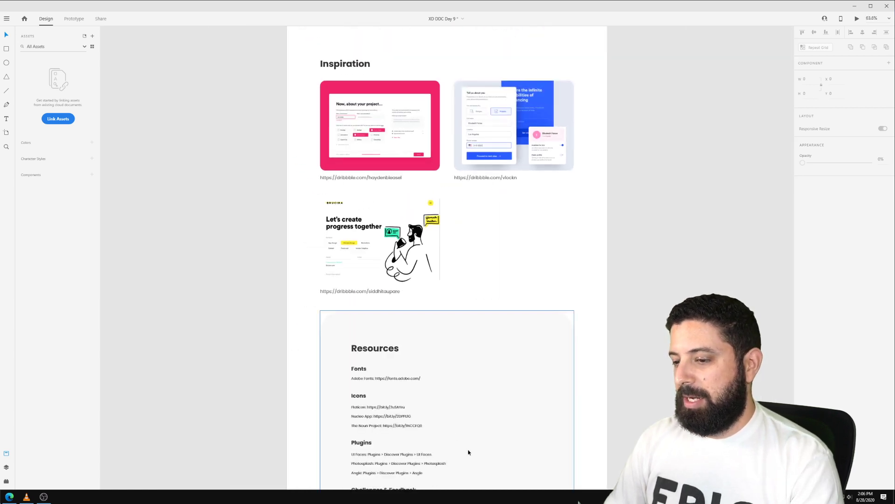
pyautogui.scroll(-2, 467, 452)
pyautogui.scroll(4, 423, 391)
pyautogui.scroll(2, 423, 391)
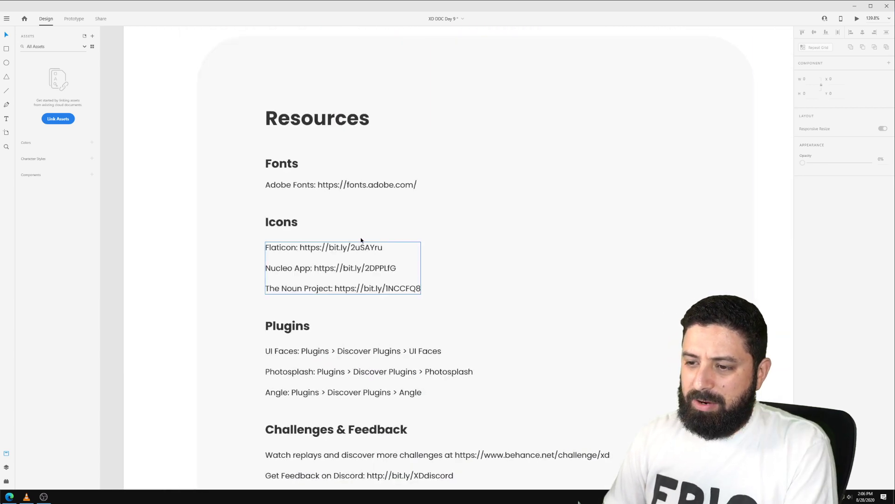
pyautogui.scroll(-1, 357, 271)
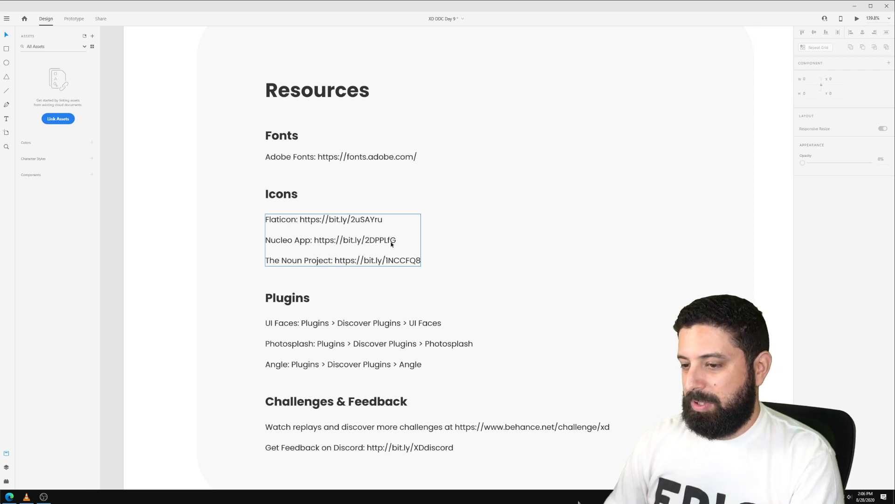
pyautogui.scroll(-5, 370, 344)
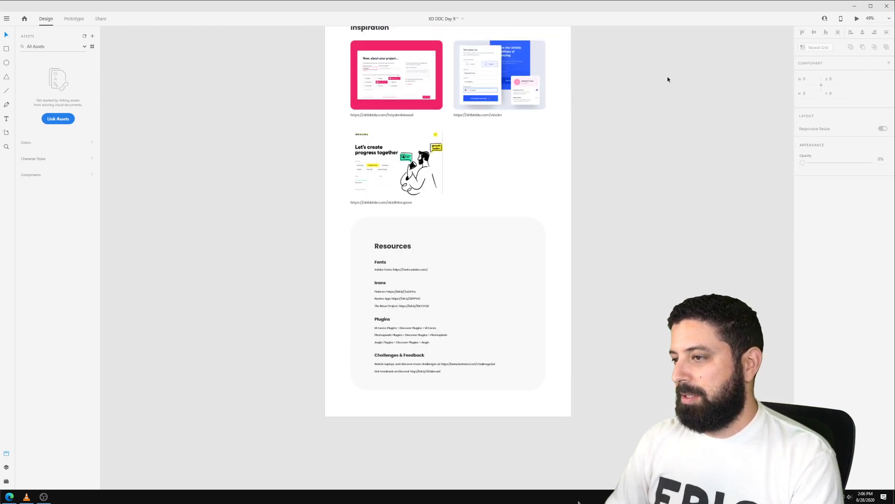
# Create a Web 1920 artboard in the empty canvas area beside the challenge brief.
pyautogui.moveTo(668, 59); pyautogui.dragTo(325, 354)
pyautogui.moveTo(458, 126); pyautogui.dragTo(341, 362)
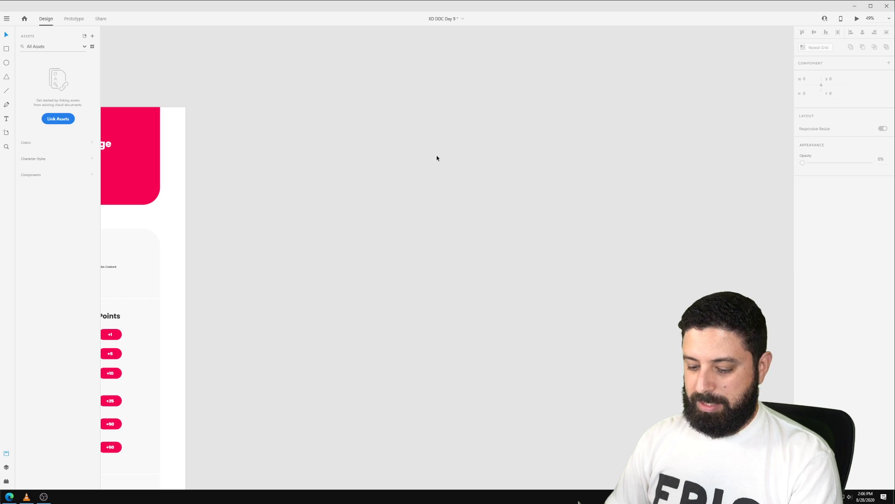
pyautogui.press('a')
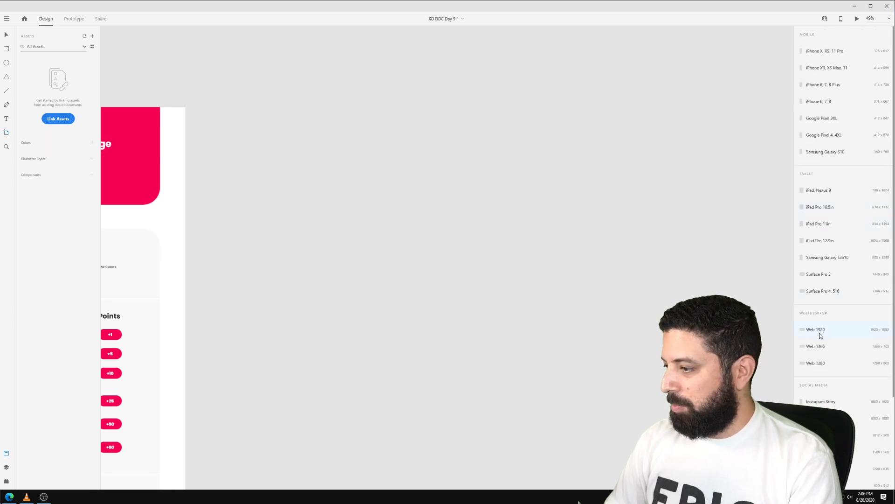
pyautogui.click(820, 332)
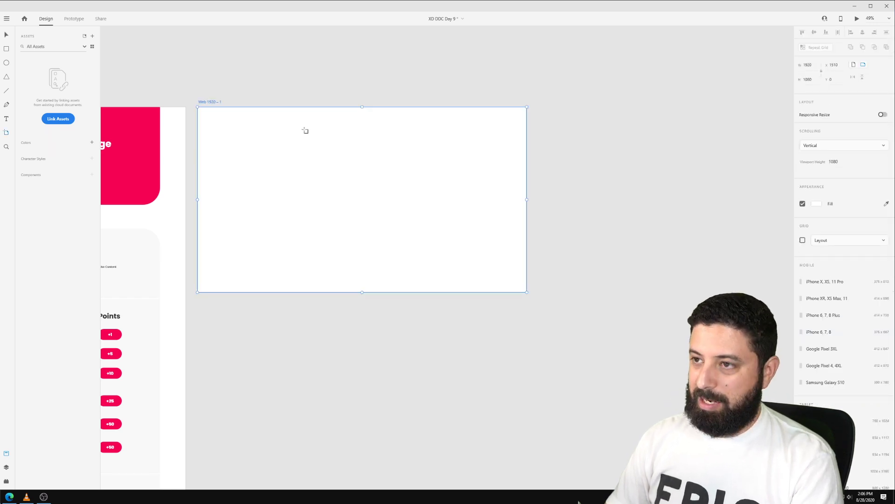
pyautogui.press('v')
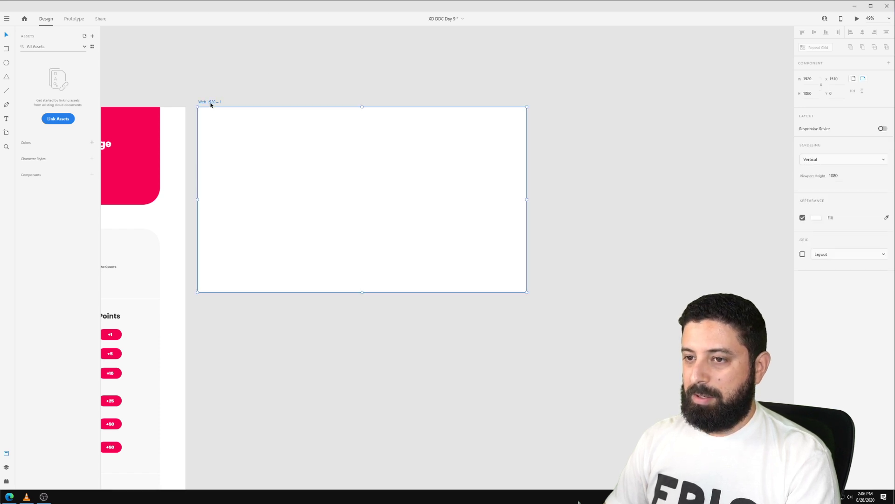
# Paste the copied LEARN header with its Sign in button into the artboard and stretch its background to 1920 wide.
pyautogui.hotkey('ctrl', 'v')
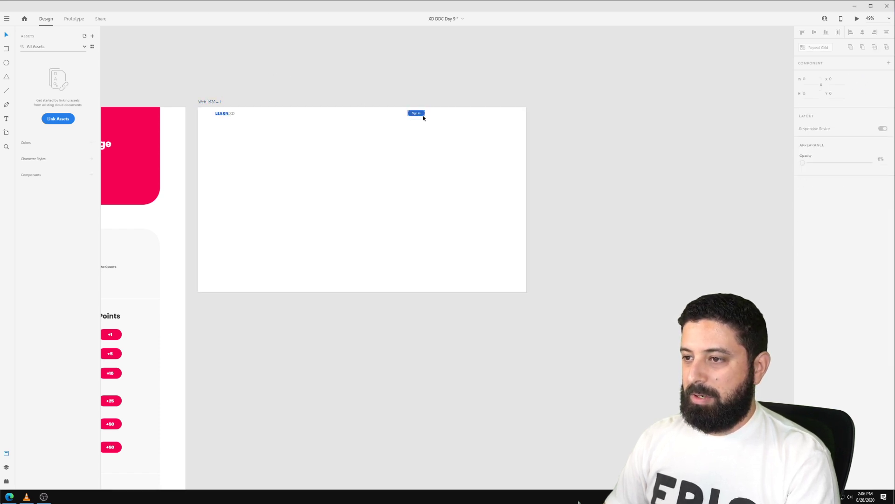
pyautogui.click(388, 116)
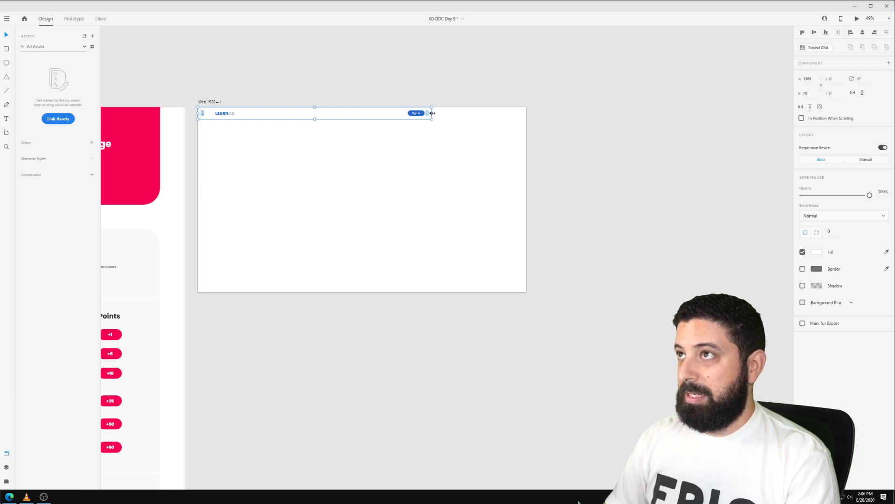
pyautogui.moveTo(432, 113); pyautogui.dragTo(444, 113)
pyautogui.moveTo(521, 115)
pyautogui.mouseDown()
pyautogui.moveTo(521, 206)
pyautogui.moveTo(513, 118)
pyautogui.mouseUp()
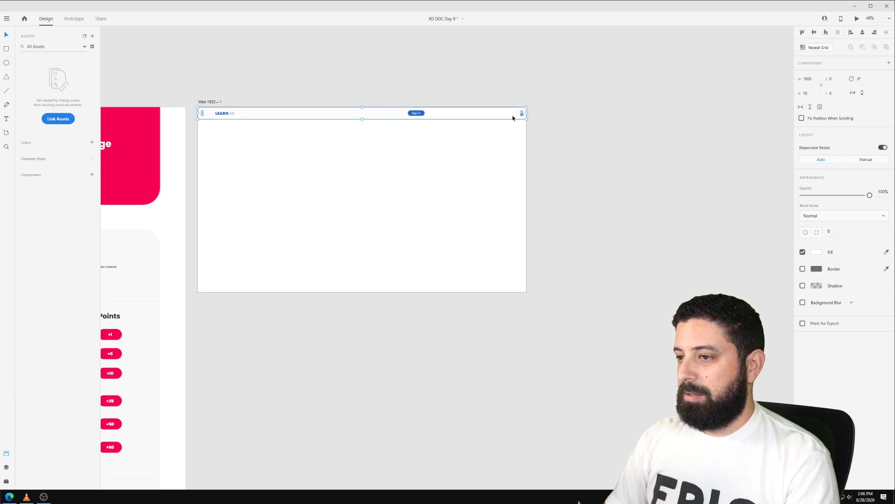
# Narrow the Web 1920 artboard to a width of 1440, keeping its left edge in place.
pyautogui.click(215, 102)
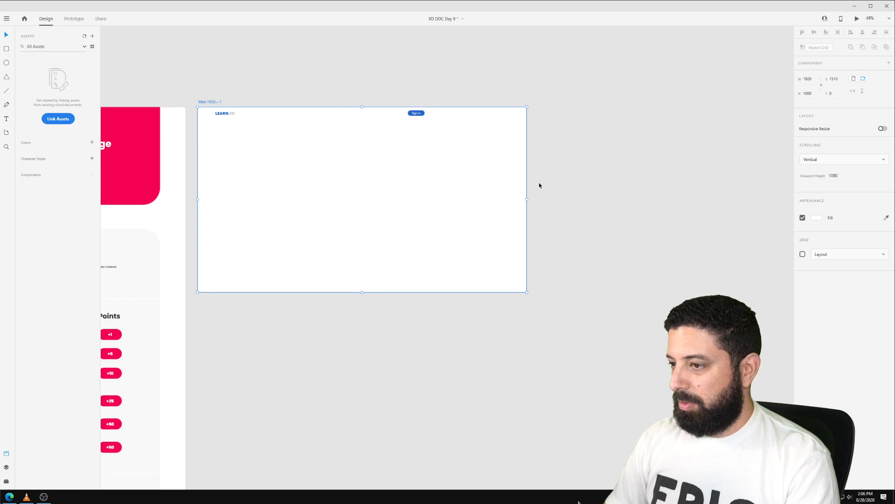
pyautogui.moveTo(527, 199); pyautogui.dragTo(445, 197)
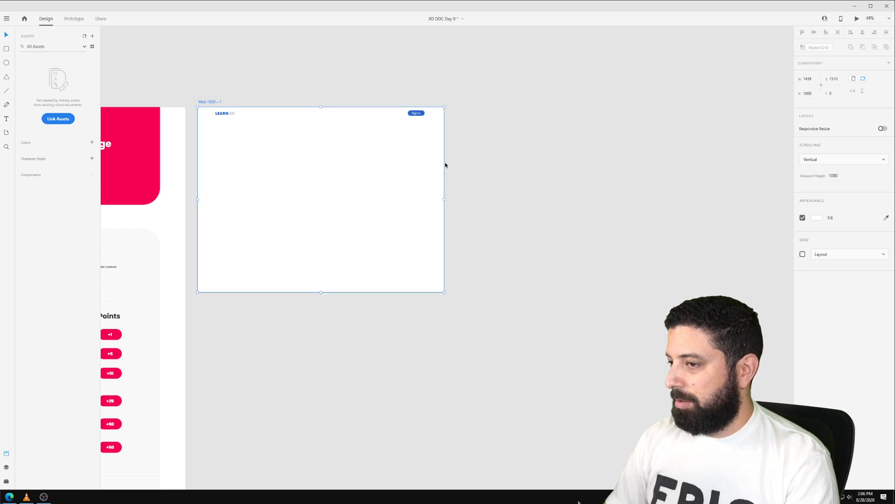
pyautogui.scroll(10, 443, 164)
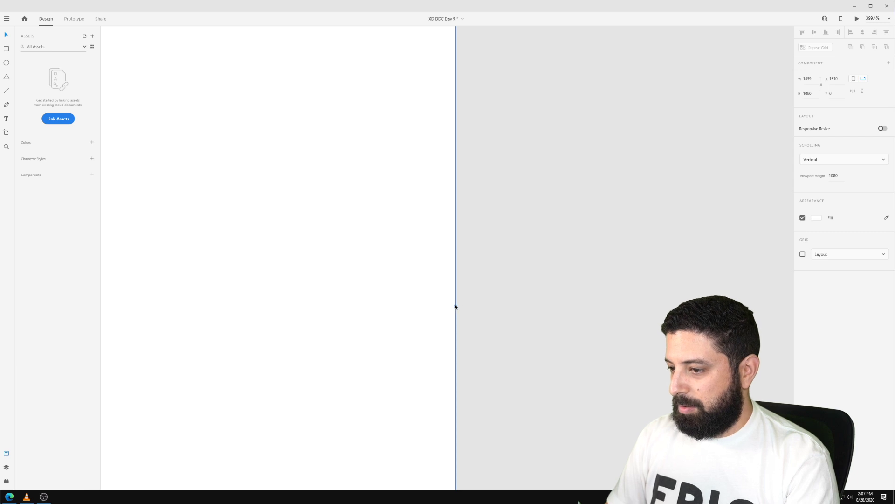
pyautogui.scroll(-10, 456, 304)
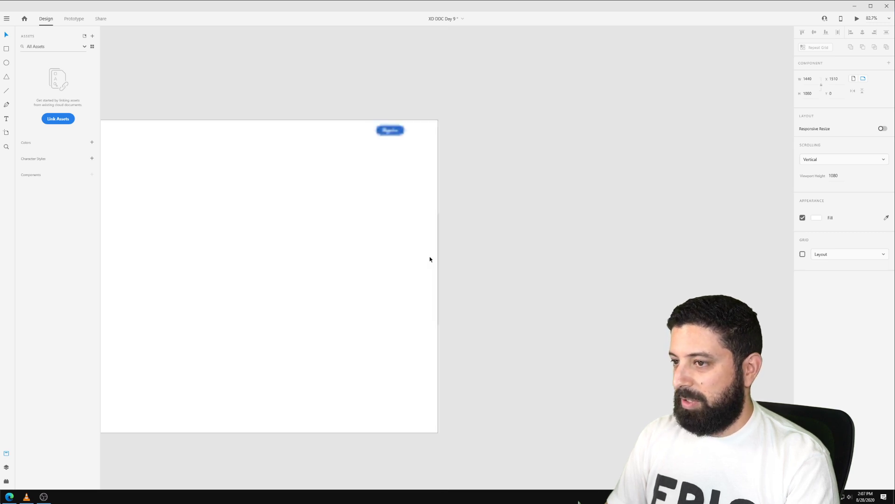
# Shrink the header's background rectangle to 1440 wide so it matches the artboard's right edge.
pyautogui.click(384, 204)
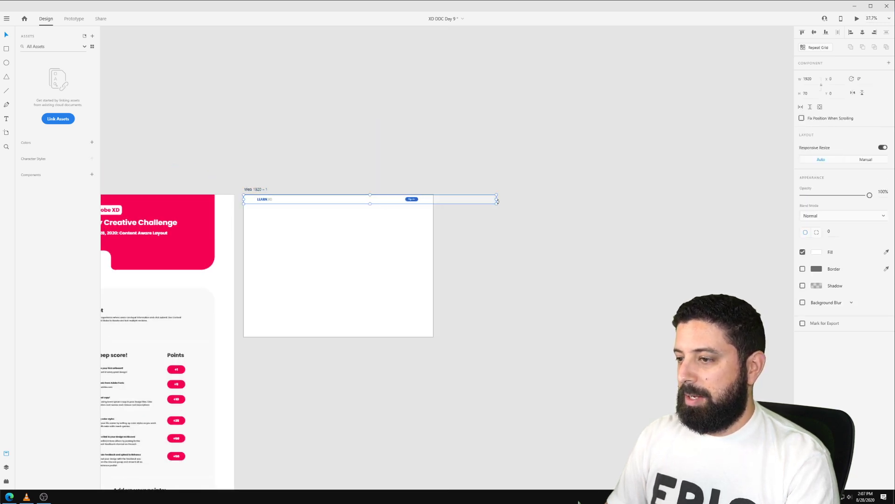
pyautogui.moveTo(497, 200); pyautogui.dragTo(433, 199)
pyautogui.scroll(5, 446, 227)
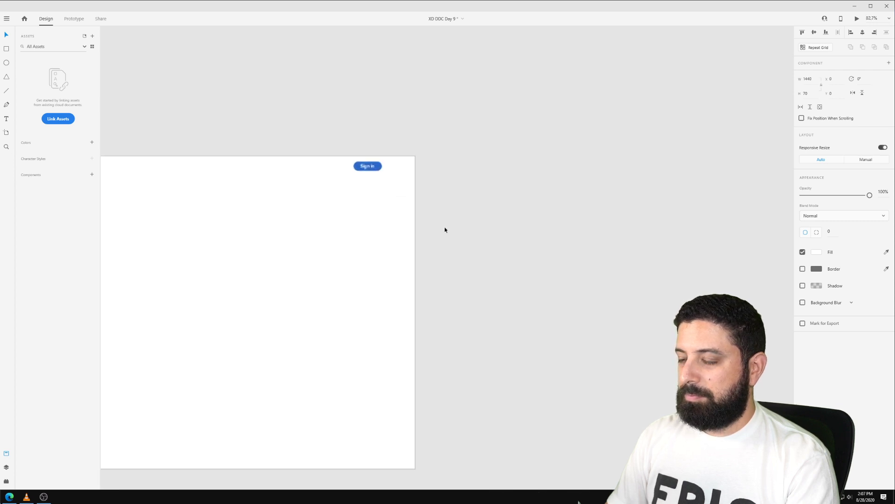
# Move the Sign in button to X 1310 and the LEARN.XD logo to X 32, giving the header equal 32 px side margins.
pyautogui.moveTo(329, 125); pyautogui.dragTo(356, 129)
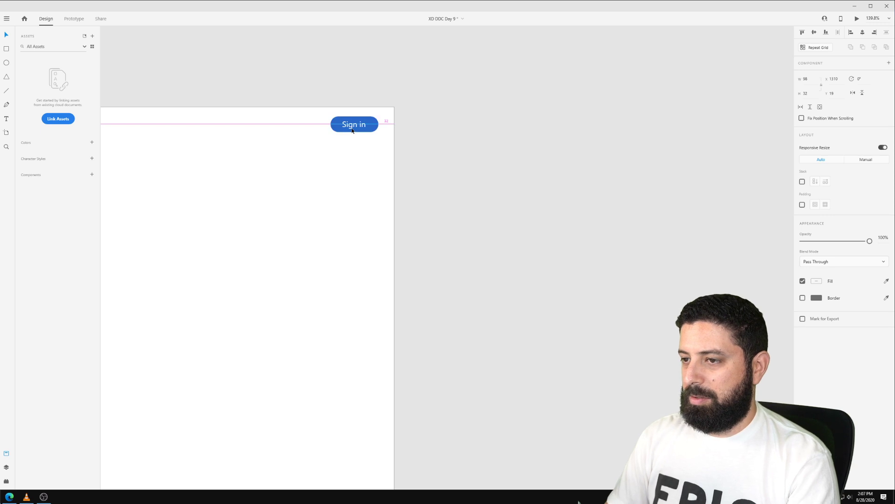
pyautogui.scroll(-2, 519, 148)
pyautogui.scroll(-3, 519, 148)
pyautogui.click(243, 138)
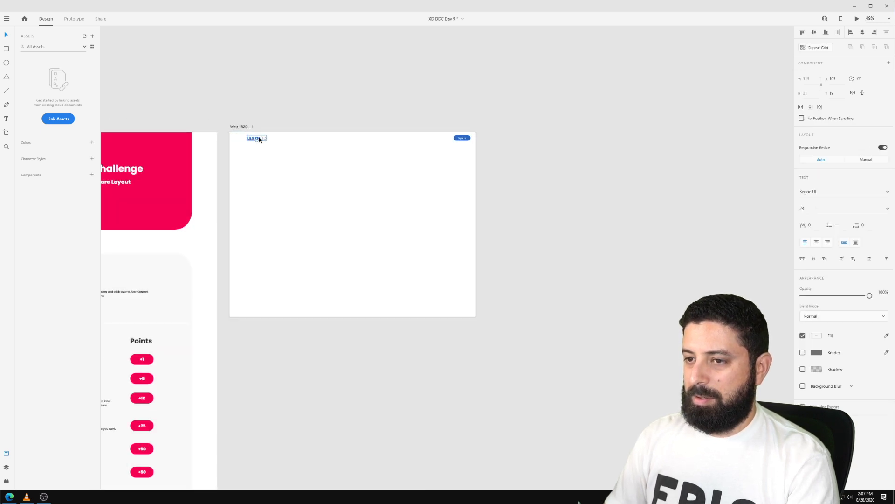
pyautogui.moveTo(245, 139); pyautogui.dragTo(240, 153)
pyautogui.press('alt')
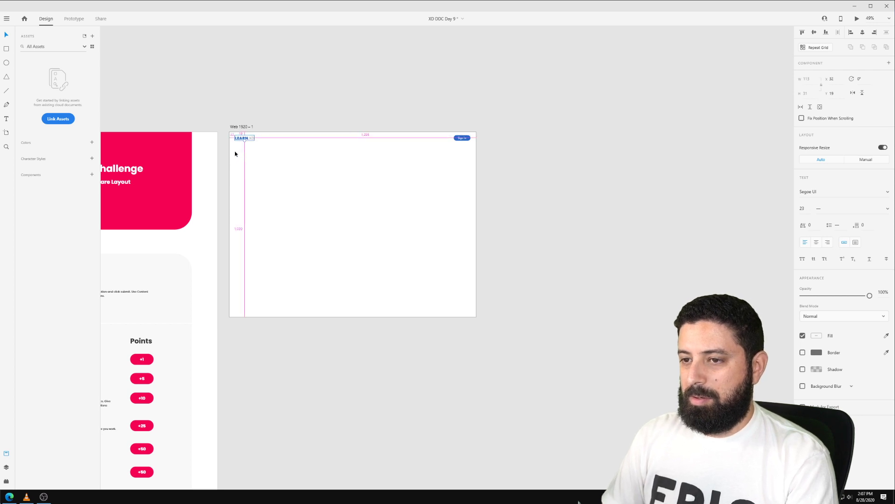
# Recolor the Sign in button's background with the pink sampled from the challenge brief.
pyautogui.click(468, 138)
pyautogui.click(888, 244)
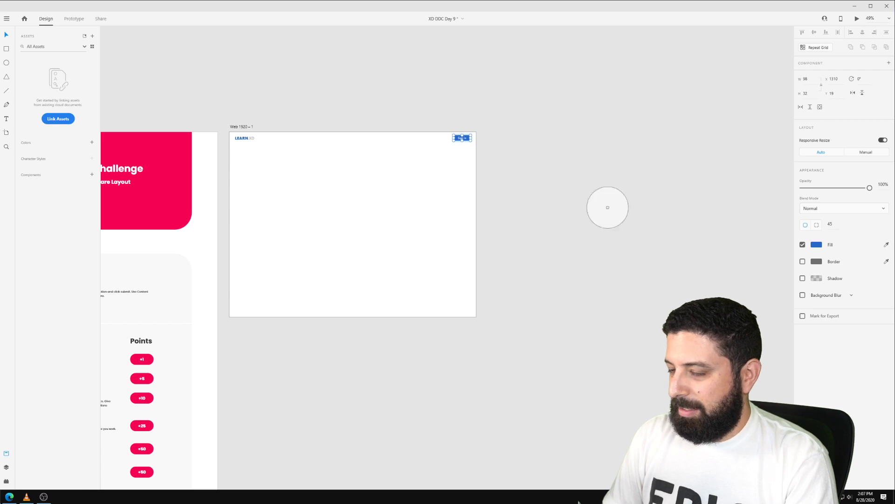
pyautogui.click(178, 141)
pyautogui.click(229, 113)
# Recolor only the word LEARN in the logo with the pink sampled from the challenge brief.
pyautogui.scroll(3, 229, 113)
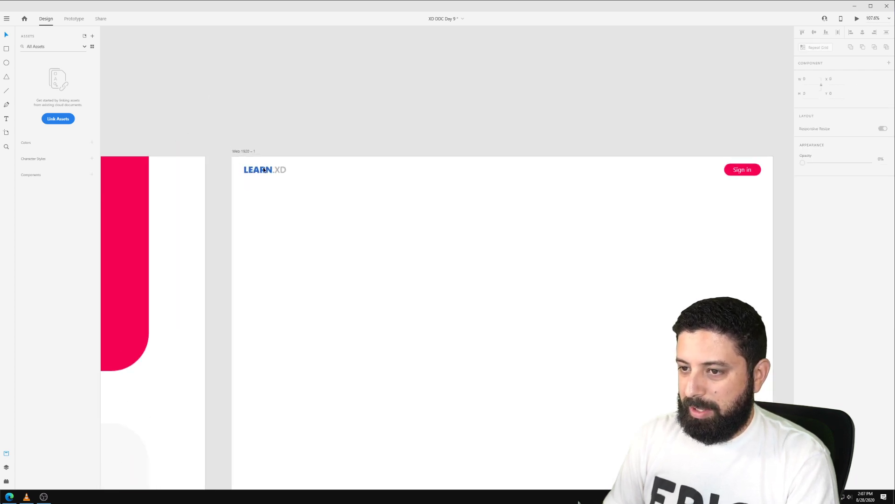
pyautogui.doubleClick(261, 171)
pyautogui.click(260, 170)
pyautogui.doubleClick(264, 170)
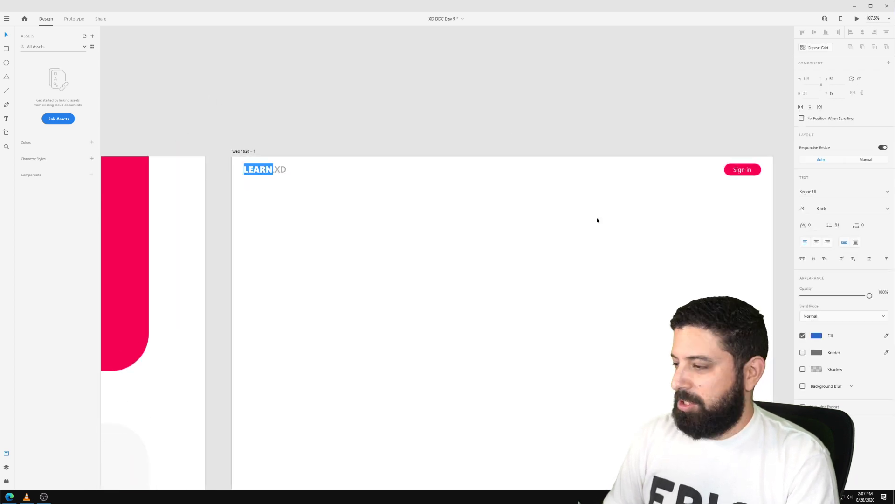
pyautogui.click(886, 335)
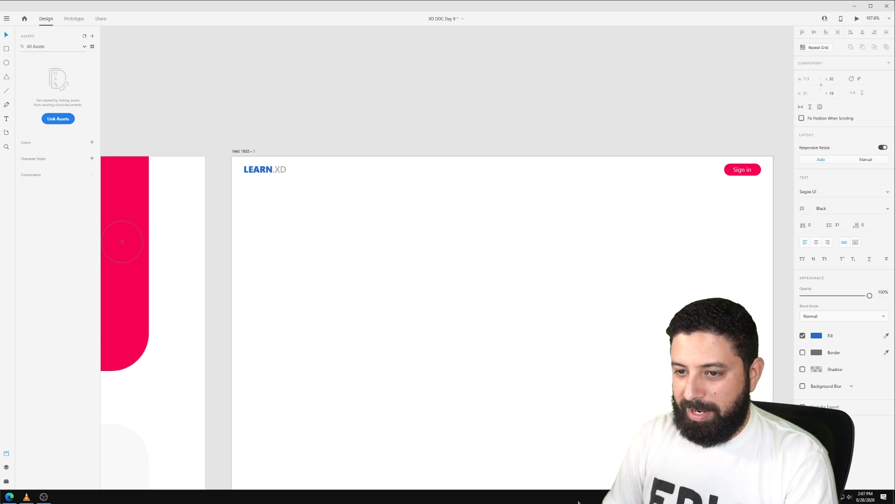
pyautogui.click(126, 244)
pyautogui.press('Escape')
pyautogui.scroll(-2, 296, 139)
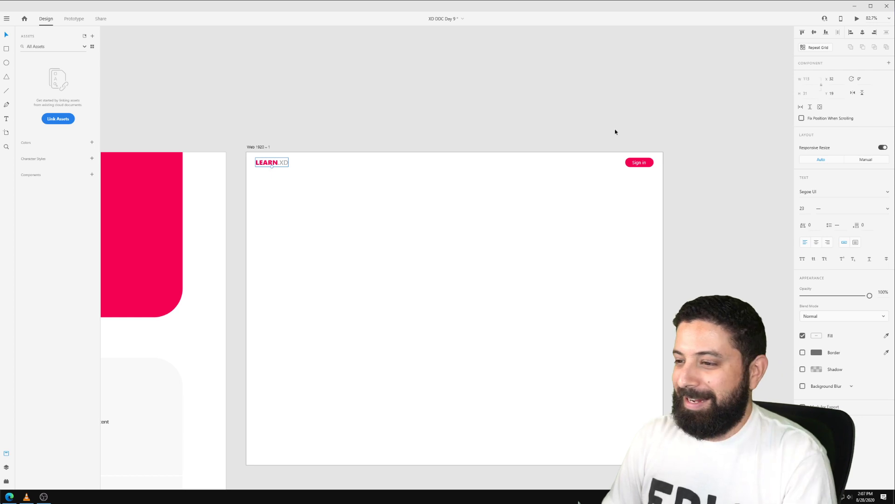
pyautogui.click(505, 134)
# Open the blob-generating plugin from the installed plugins.
pyautogui.scroll(-2, 480, 139)
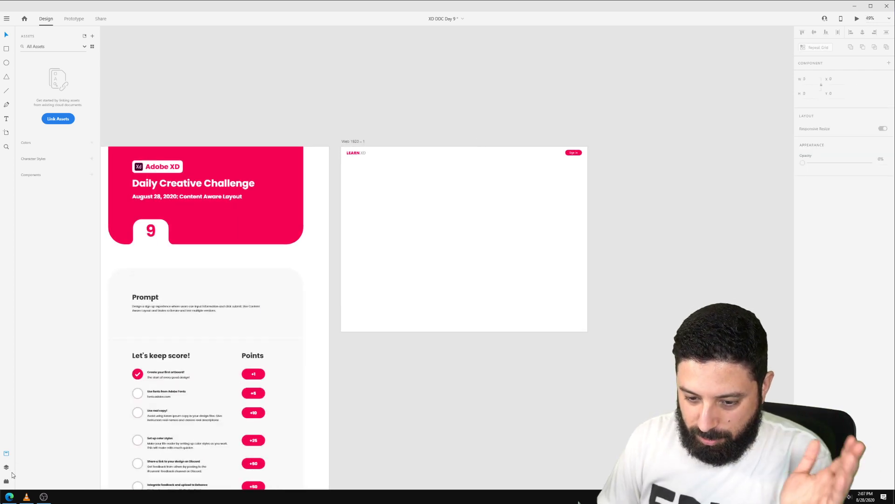
pyautogui.click(6, 482)
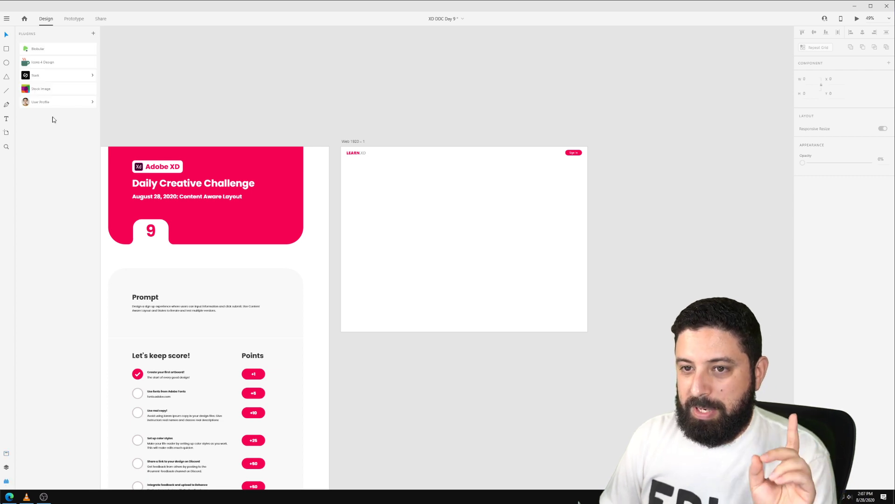
pyautogui.click(53, 52)
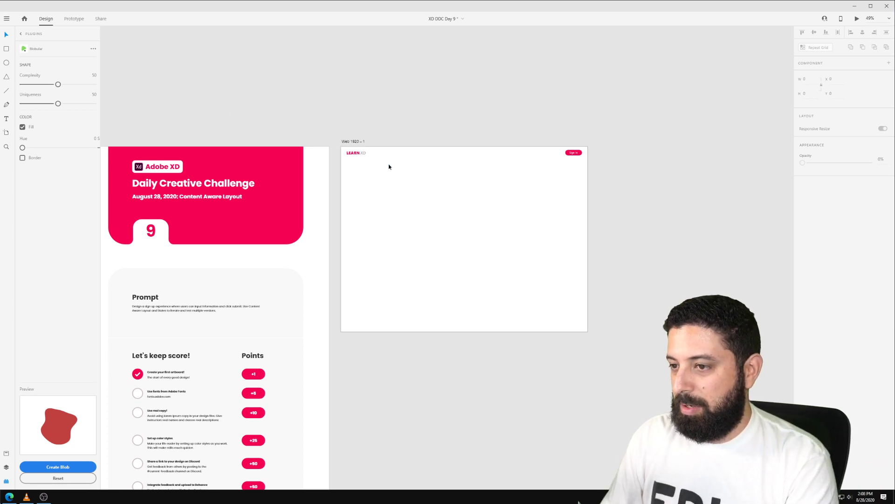
# Set the Web 1920 artboard's fill to the light grey #F2F2F2.
pyautogui.click(353, 140)
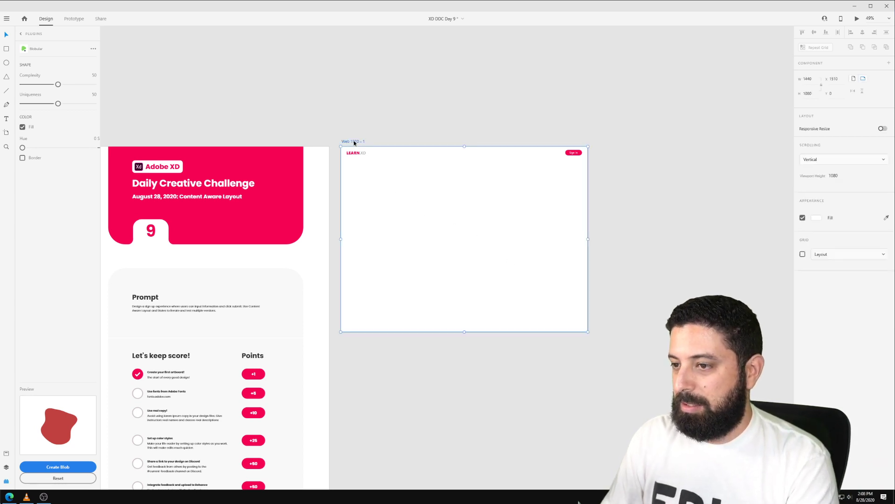
pyautogui.click(887, 217)
pyautogui.click(730, 213)
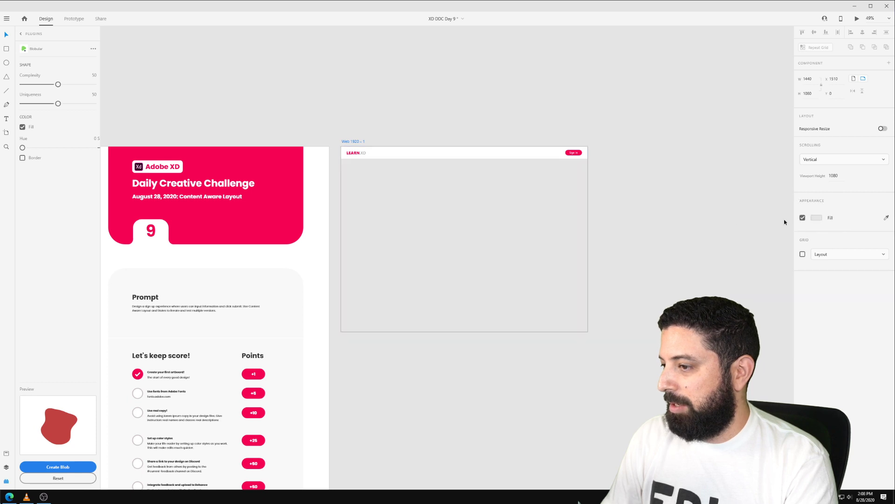
pyautogui.click(818, 217)
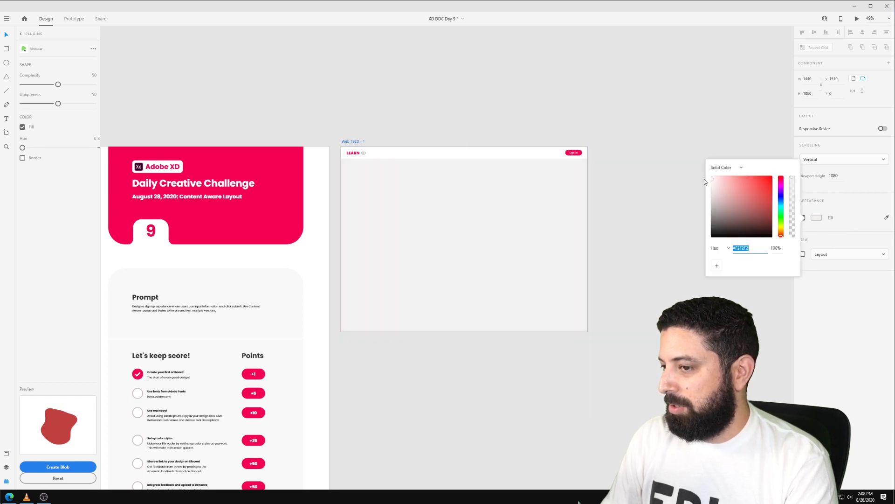
pyautogui.click(667, 169)
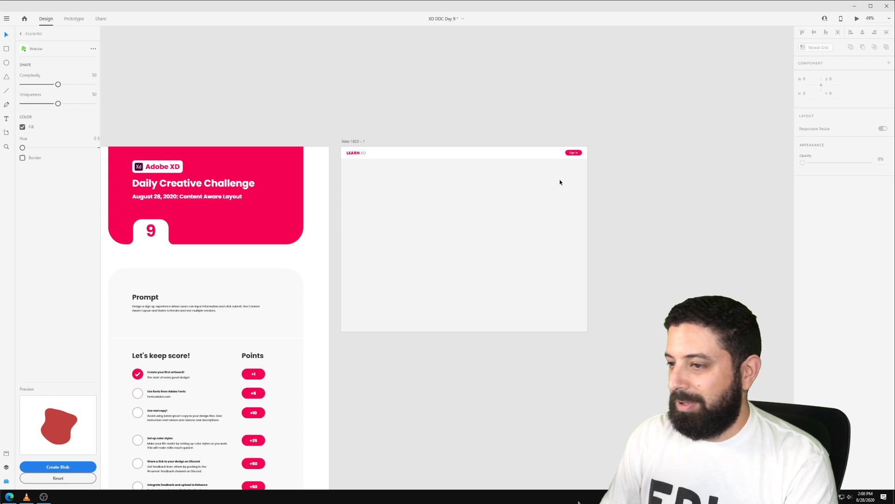
# Generate three filled purple blobs with a complexity of 40 and a hue of 265.
pyautogui.click(352, 142)
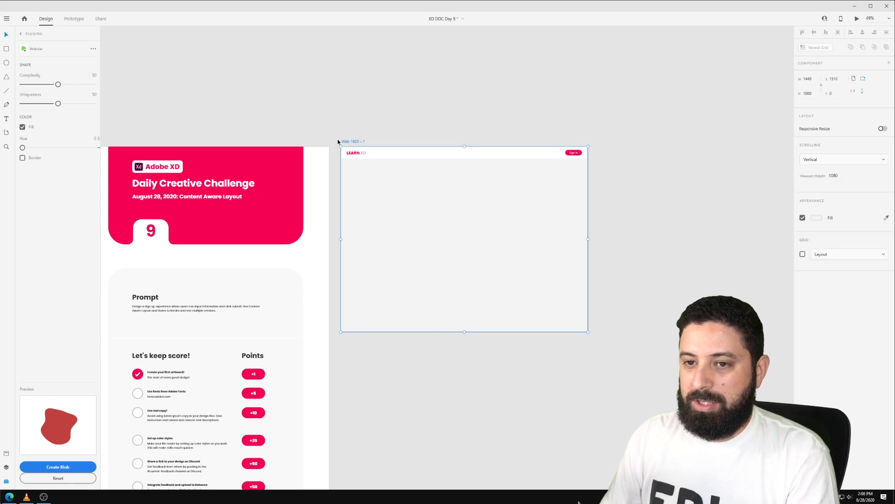
pyautogui.click(22, 127)
pyautogui.click(23, 127)
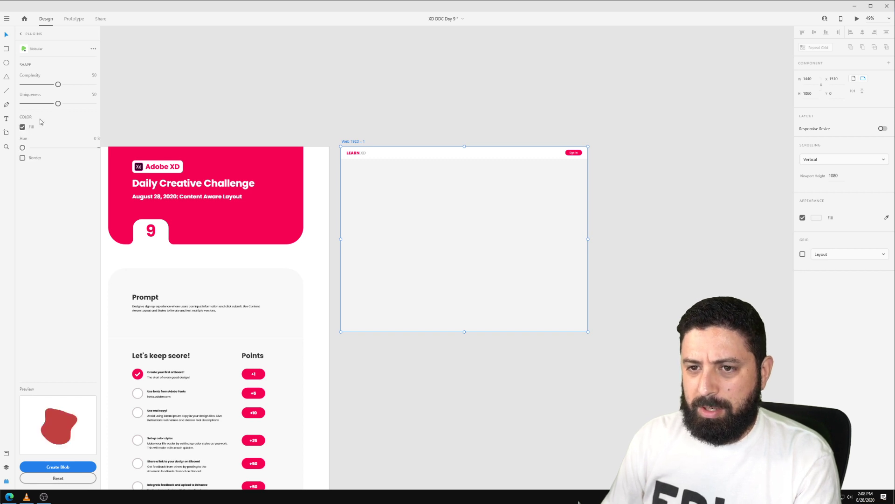
pyautogui.moveTo(58, 104); pyautogui.dragTo(52, 84)
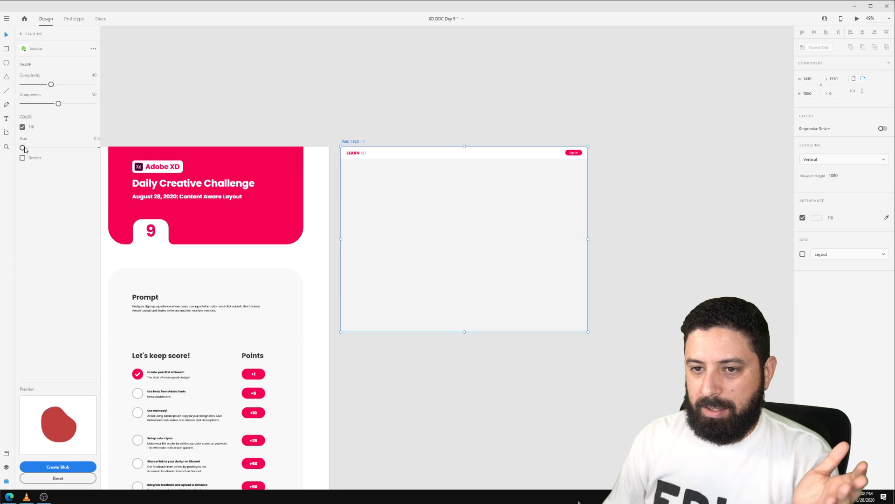
pyautogui.moveTo(21, 148); pyautogui.dragTo(75, 148)
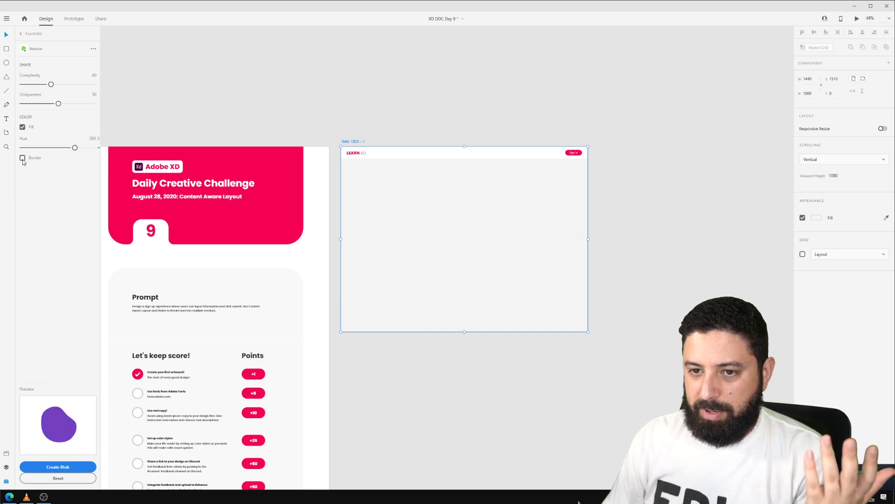
pyautogui.click(78, 467)
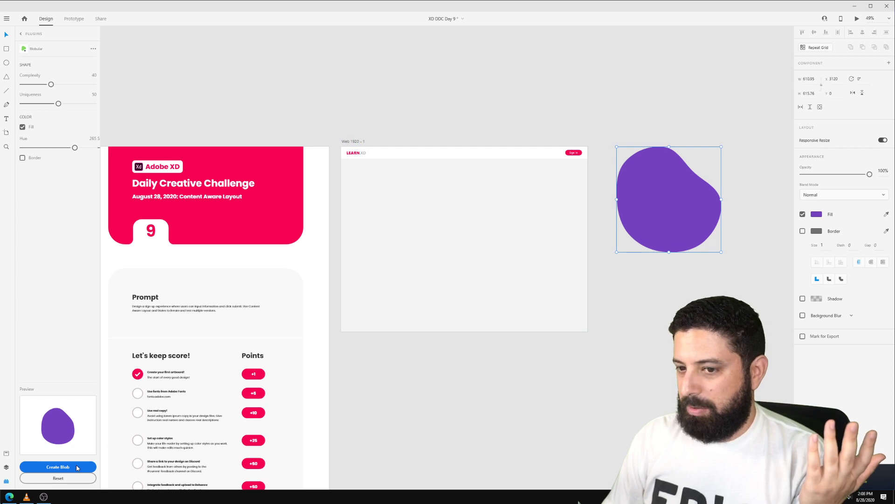
pyautogui.click(78, 467)
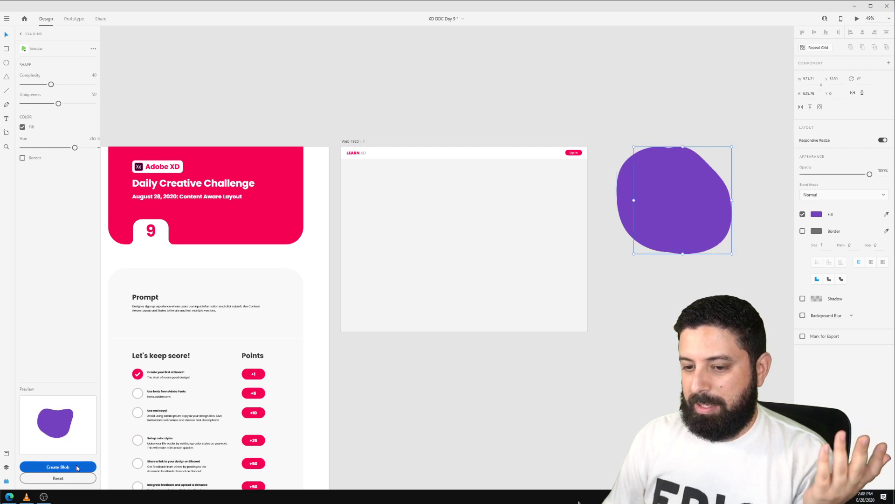
pyautogui.click(78, 466)
# Place the three blobs partly over the artboard's upper-left side, upper-right side and lower-right edge.
pyautogui.moveTo(752, 223); pyautogui.dragTo(379, 208)
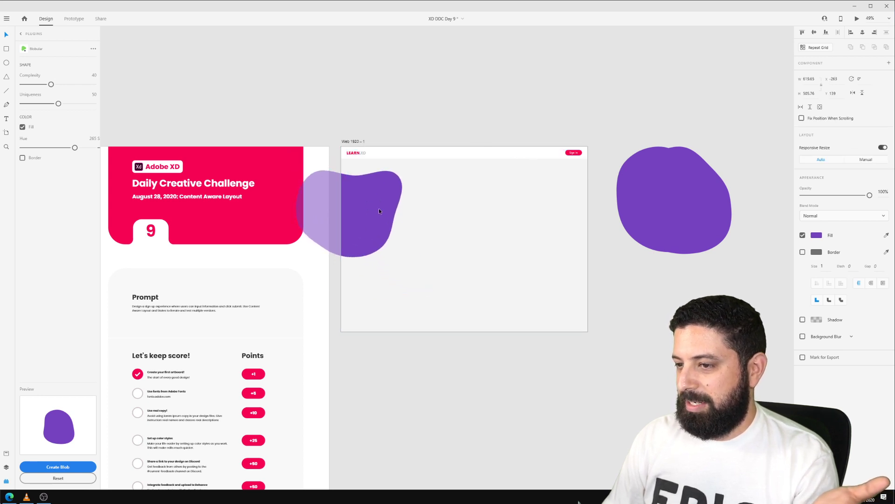
pyautogui.moveTo(690, 214); pyautogui.dragTo(611, 344)
pyautogui.moveTo(700, 194); pyautogui.dragTo(600, 188)
pyautogui.moveTo(596, 317); pyautogui.dragTo(519, 334)
pyautogui.moveTo(537, 230); pyautogui.dragTo(551, 205)
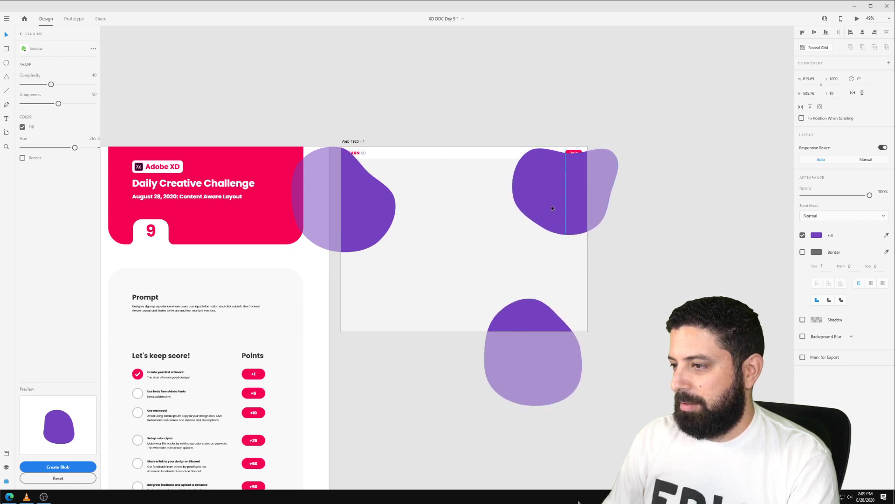
# Send all three blobs to the back behind the header and fill them with the brief's pink.
pyautogui.keyDown('shift'); pyautogui.click(373, 210); pyautogui.keyUp('shift')
pyautogui.keyDown('shift'); pyautogui.click(543, 344); pyautogui.keyUp('shift')
pyautogui.rightClick(531, 340)
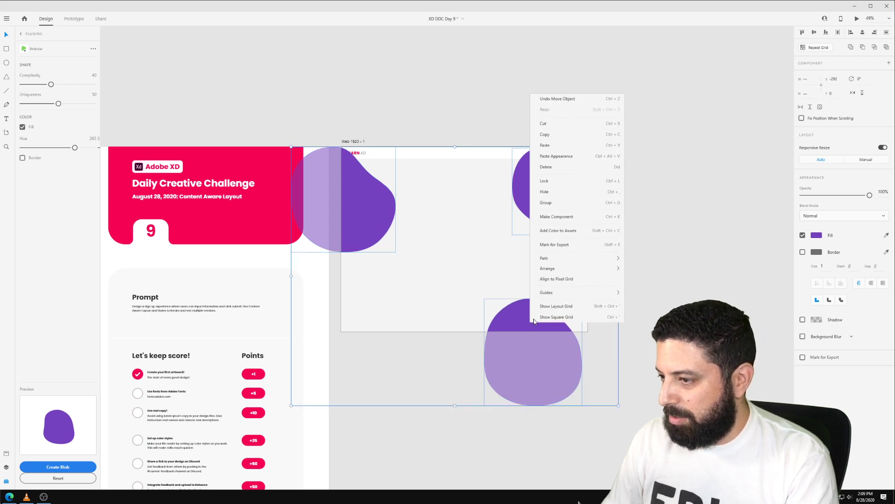
pyautogui.moveTo(561, 267)
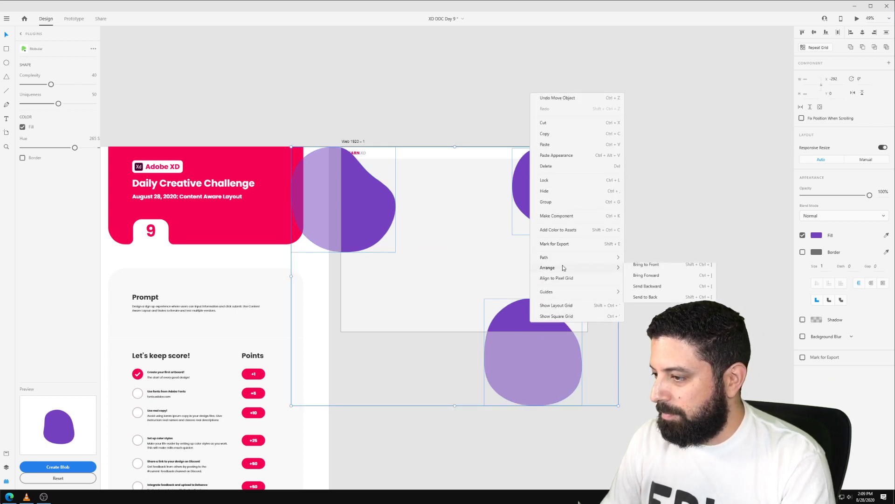
pyautogui.click(646, 299)
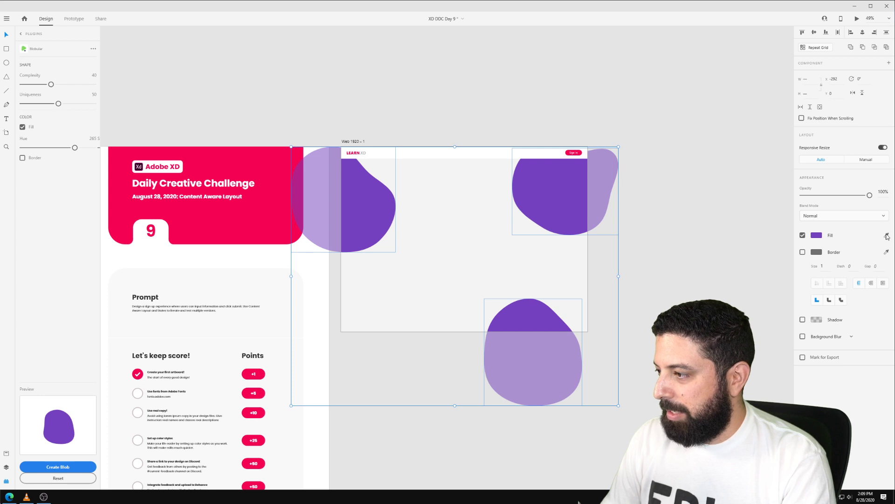
pyautogui.click(257, 162)
pyautogui.click(364, 94)
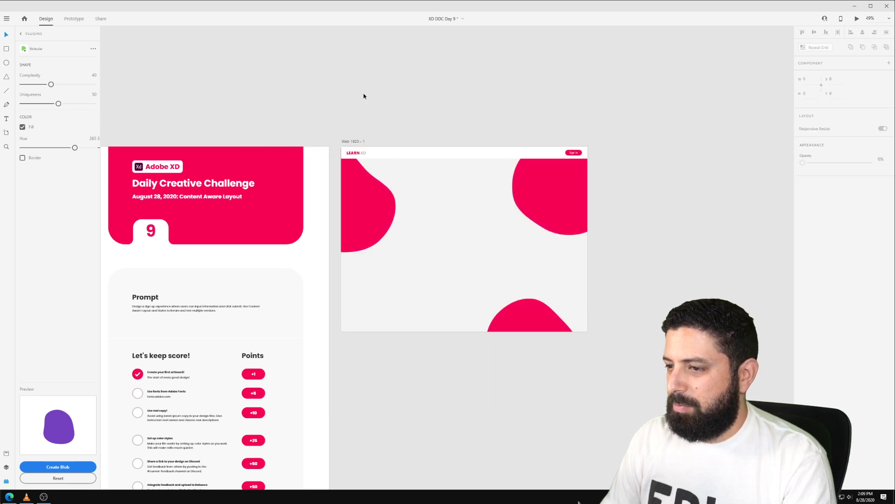
# Enable a shadow on all three pink blobs.
pyautogui.click(371, 204)
pyautogui.keyDown('shift'); pyautogui.click(547, 210); pyautogui.keyUp('shift')
pyautogui.keyDown('shift'); pyautogui.click(519, 313); pyautogui.keyUp('shift')
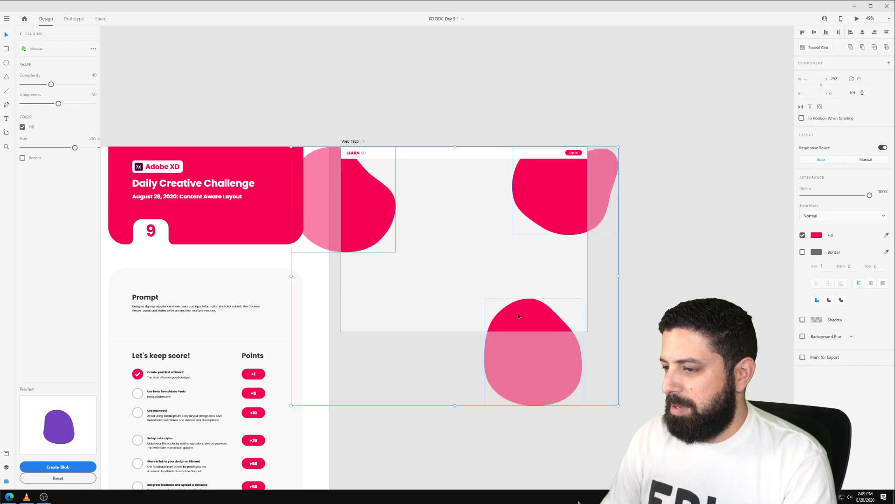
pyautogui.click(803, 320)
pyautogui.click(816, 321)
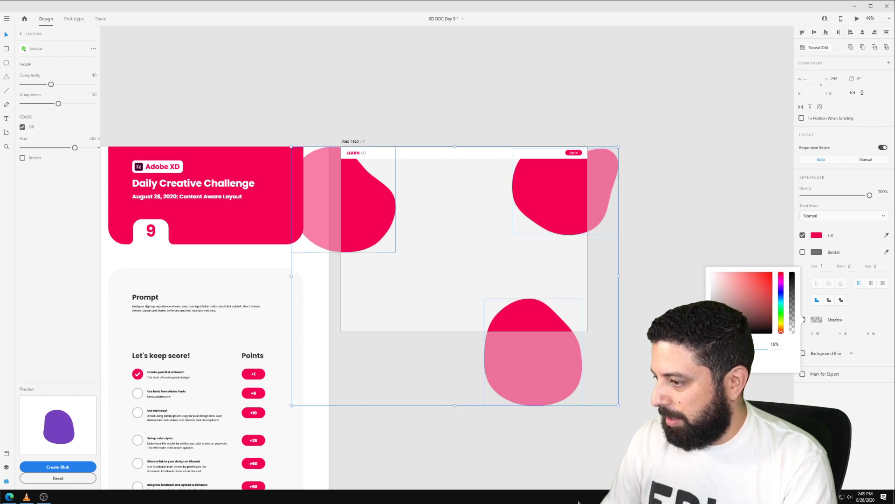
# Copy the hex code of the pink fill from the challenge brief's header background.
pyautogui.click(227, 199)
pyautogui.click(818, 253)
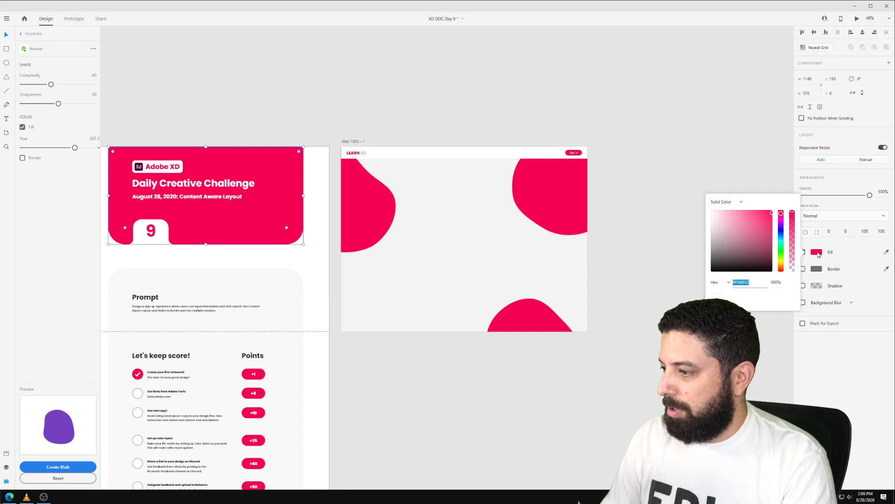
pyautogui.click(651, 202)
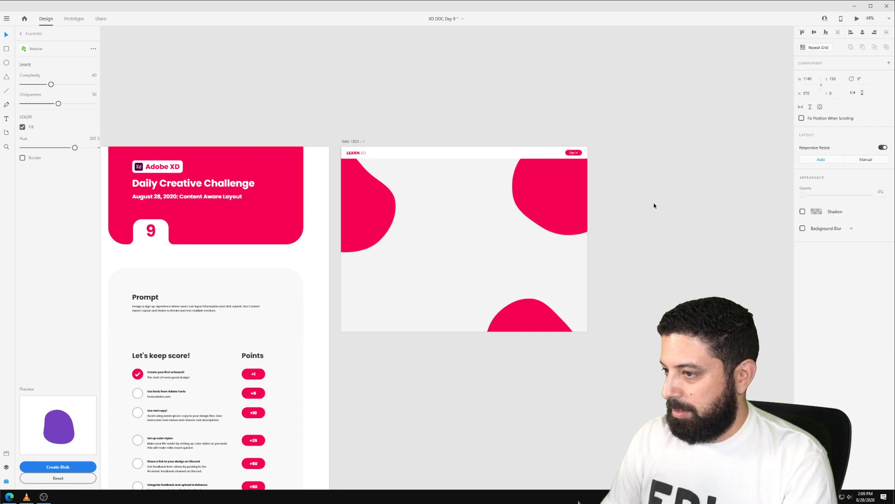
# Apply the copied pink as the shadow color of all three blobs.
pyautogui.click(524, 206)
pyautogui.keyDown('shift'); pyautogui.click(369, 201); pyautogui.keyUp('shift')
pyautogui.keyDown('shift'); pyautogui.click(555, 326); pyautogui.keyUp('shift')
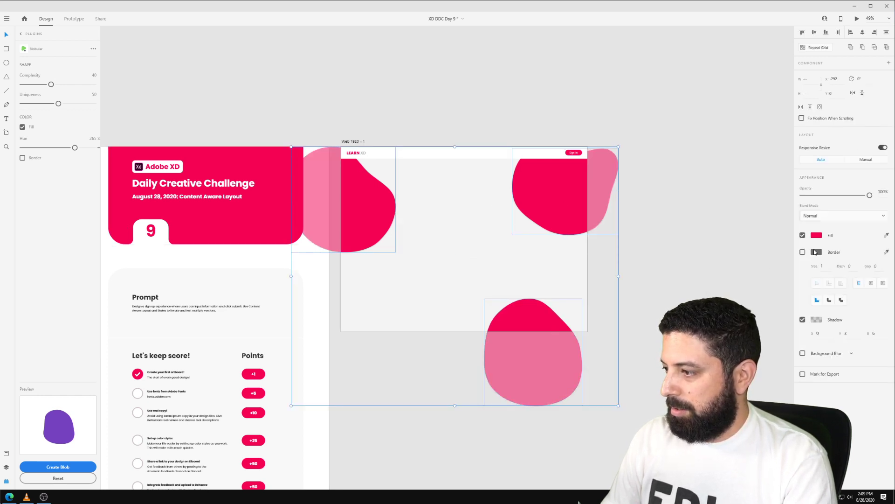
pyautogui.click(817, 320)
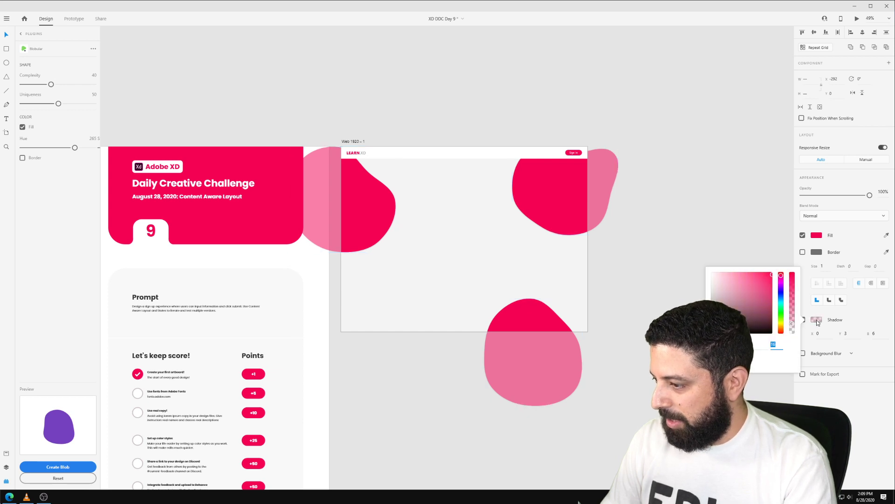
# Set the blobs' shadow to a Y offset of 10 and a blur of 40.
pyautogui.click(845, 333)
pyautogui.write('10')
pyautogui.press('Tab')
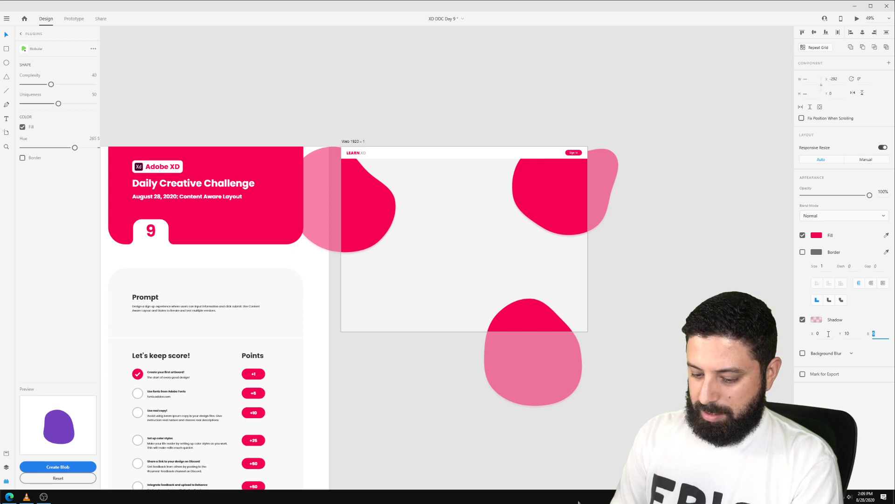
pyautogui.write('40')
pyautogui.press('Tab')
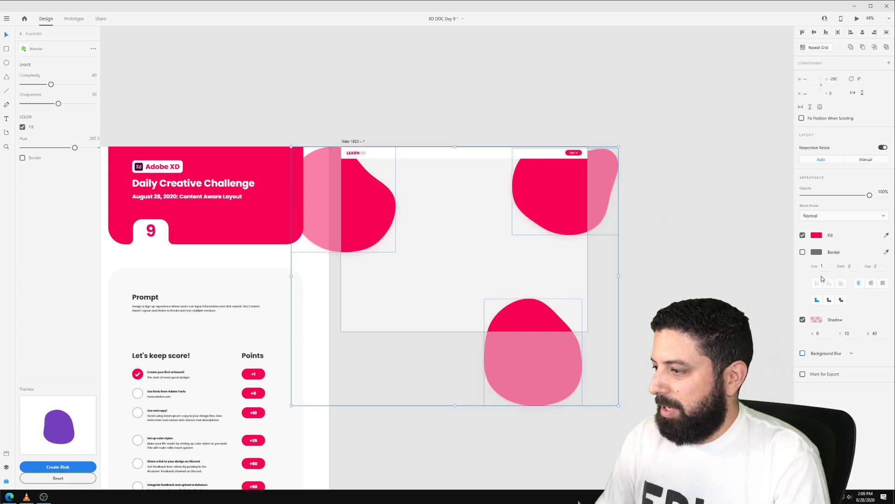
# Move the upper-right pink blob farther outward past the artboard's right edge and slightly up.
pyautogui.moveTo(870, 195)
pyautogui.mouseDown()
pyautogui.moveTo(829, 197)
pyautogui.moveTo(878, 195)
pyautogui.mouseUp()
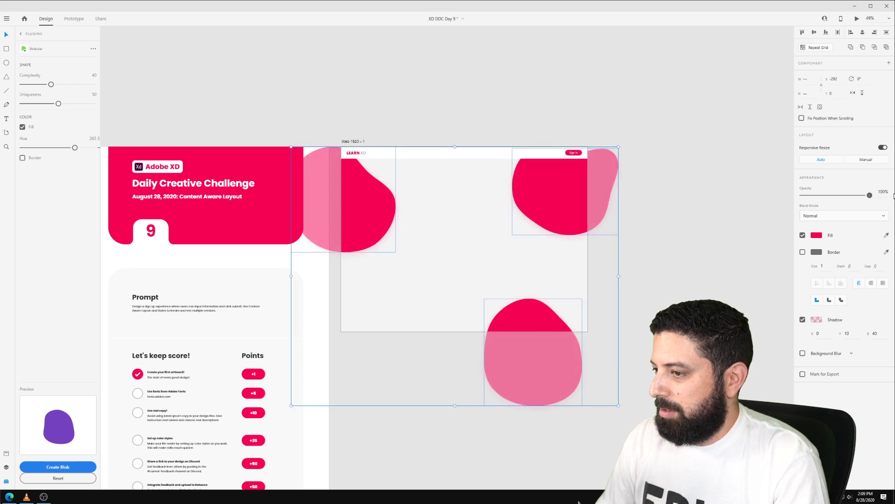
pyautogui.press('Escape')
pyautogui.moveTo(573, 190); pyautogui.dragTo(590, 185)
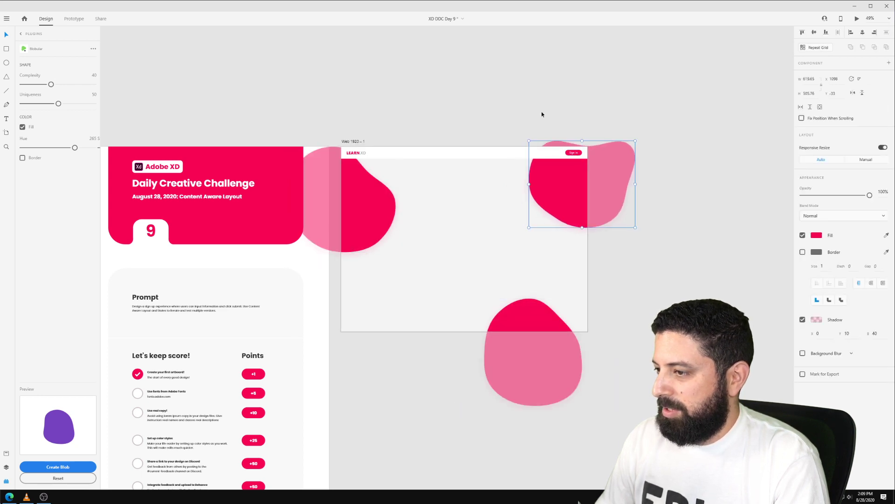
pyautogui.click(541, 114)
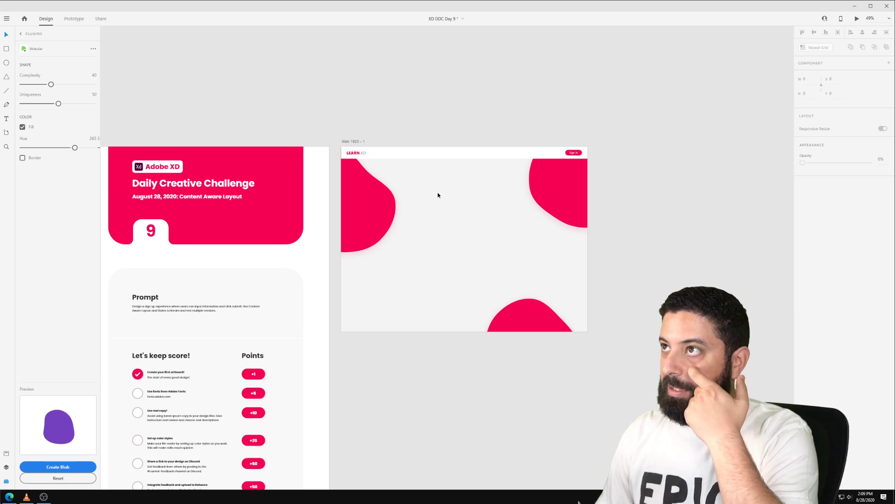
# Draw a white rectangle about 1050 by 776 in the middle of the artboard, overlapping the blobs, as a content card.
pyautogui.press('r')
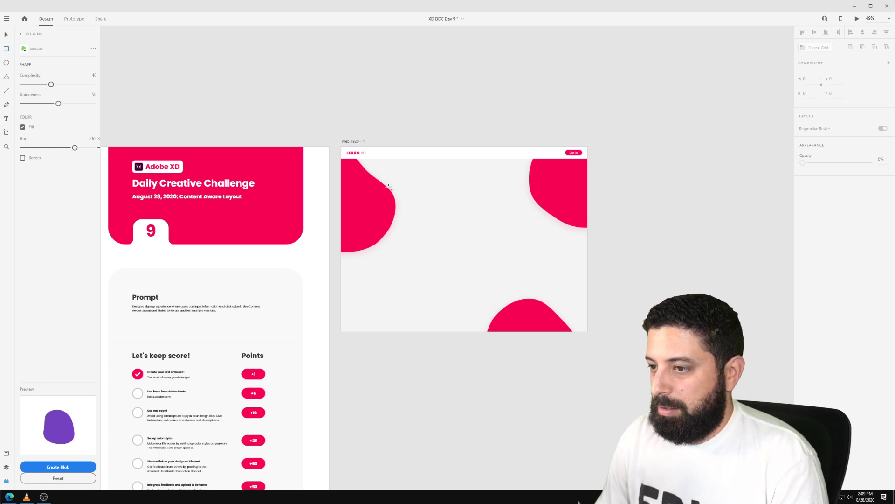
pyautogui.moveTo(396, 185); pyautogui.dragTo(545, 312)
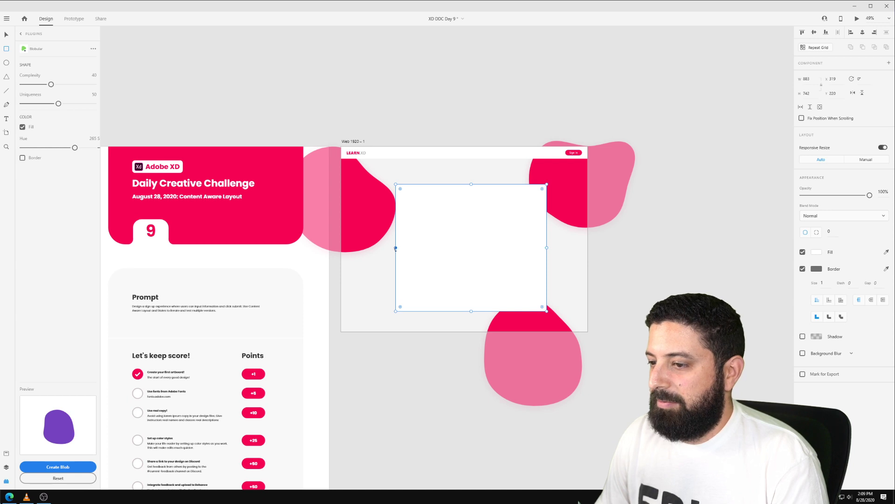
pyautogui.moveTo(396, 248); pyautogui.dragTo(374, 249)
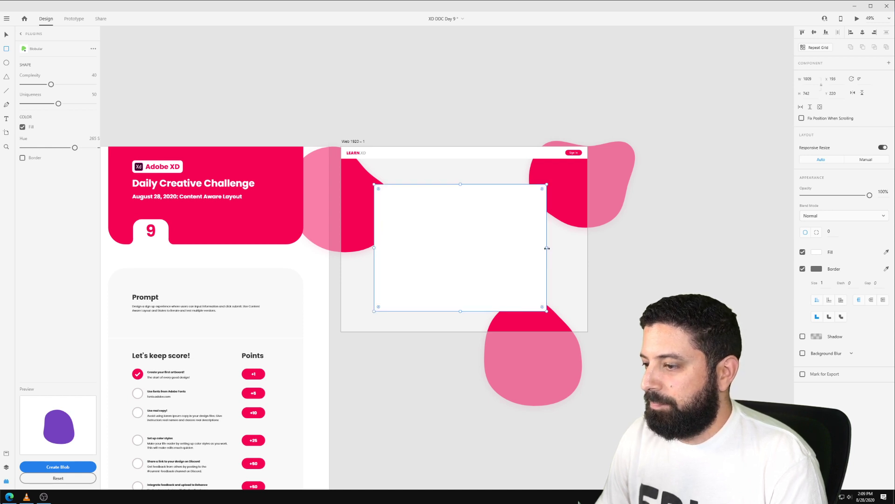
pyautogui.moveTo(547, 248); pyautogui.dragTo(554, 248)
pyautogui.moveTo(463, 185); pyautogui.dragTo(464, 179)
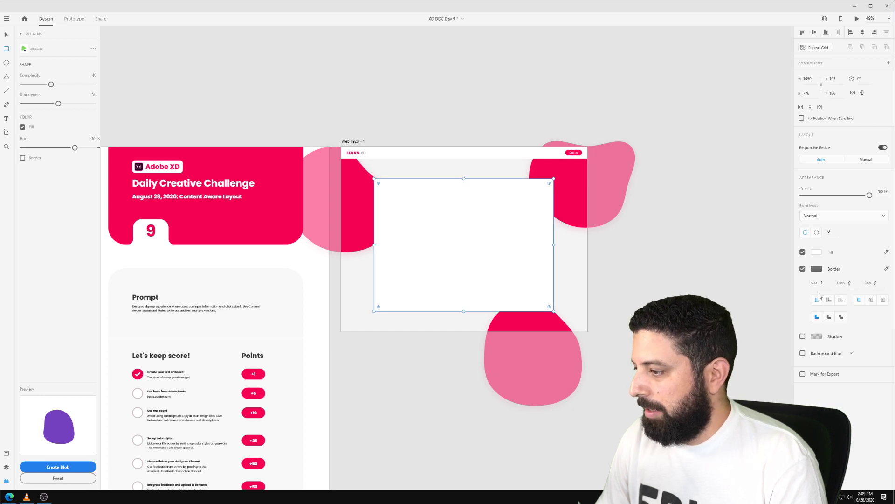
# Remove the card's border, set its corner radius to 16, and center it horizontally on the artboard at Y 174.
pyautogui.click(803, 269)
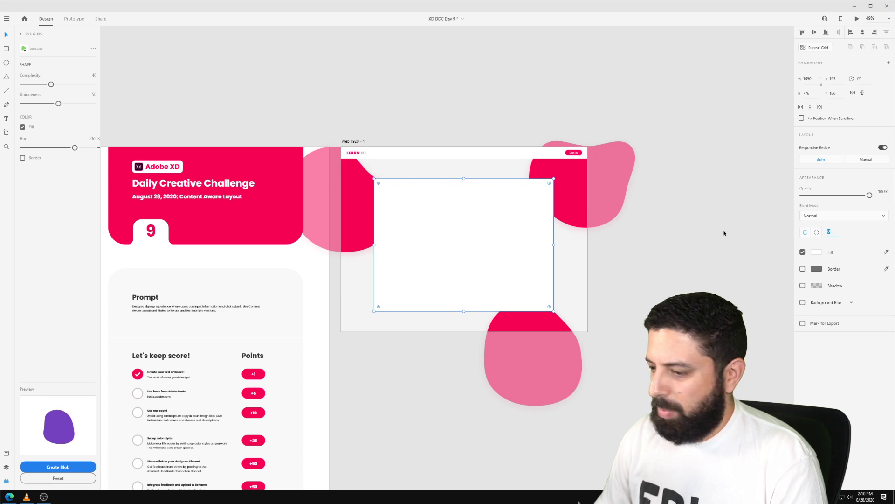
pyautogui.write('8')
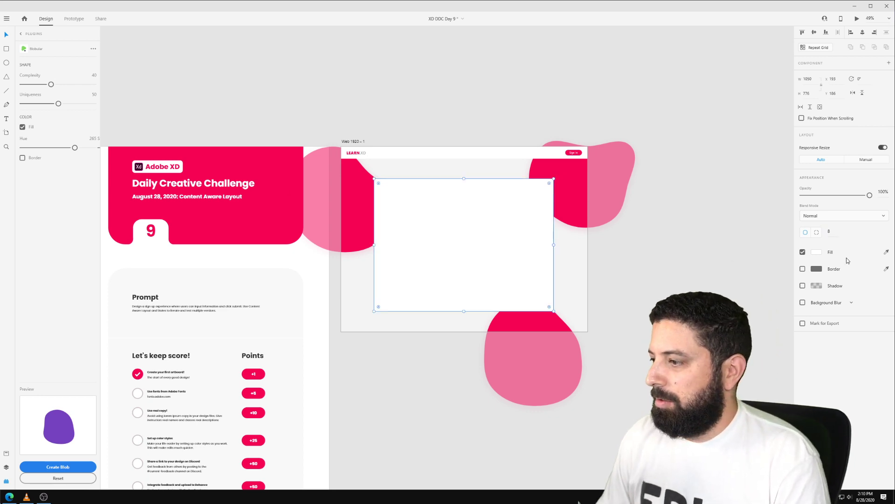
pyautogui.write('16')
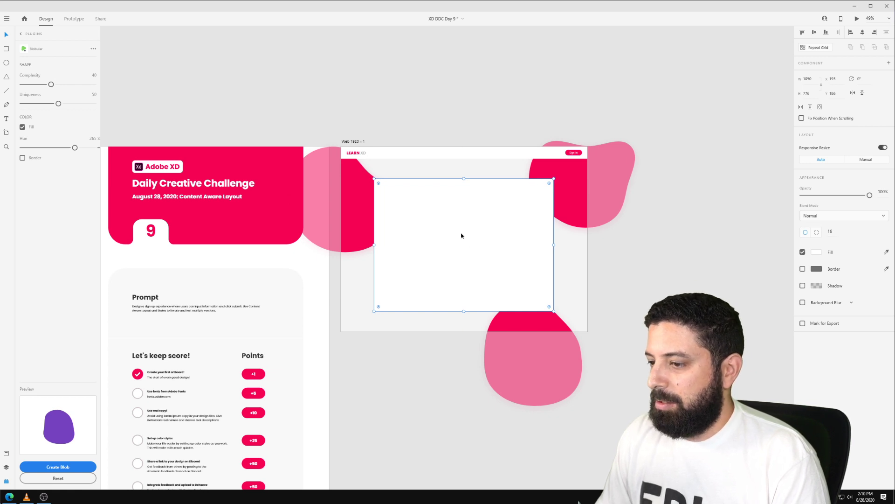
pyautogui.moveTo(461, 235); pyautogui.dragTo(461, 231)
# Add the text "ULTIMATE GUIDE" in the upper part of the white card.
pyautogui.scroll(2, 470, 236)
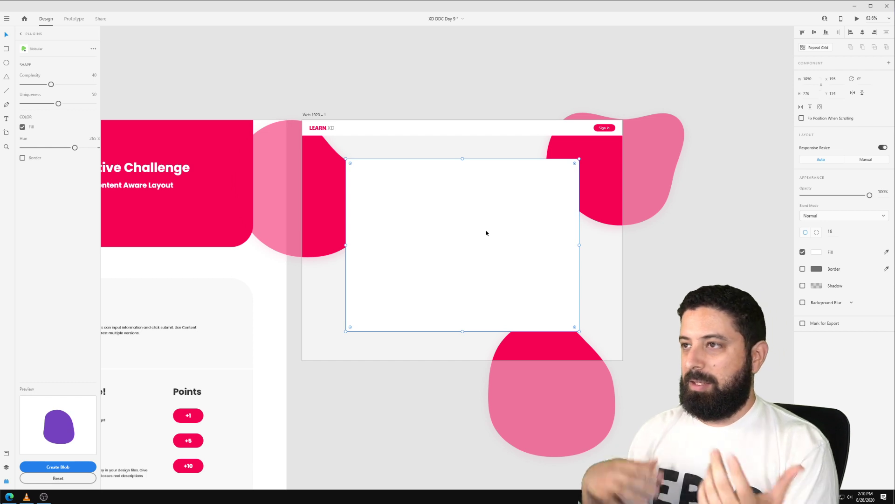
pyautogui.scroll(2, 476, 227)
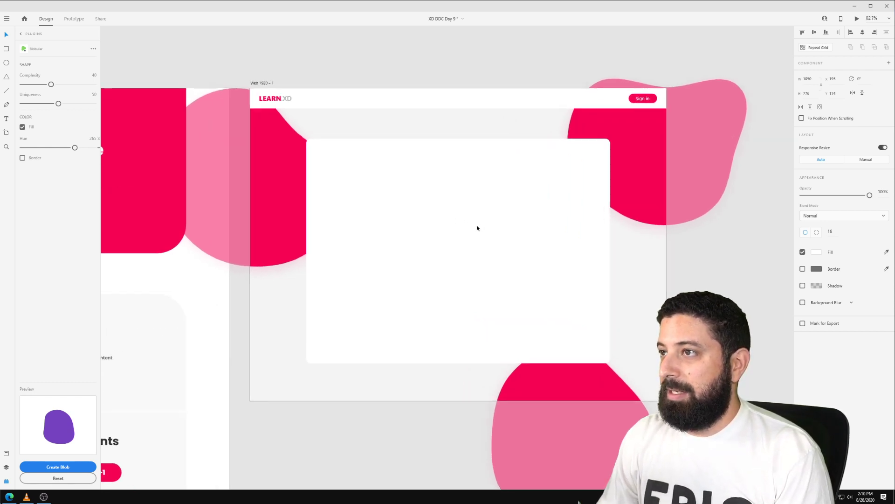
pyautogui.click(458, 187)
pyautogui.write('UL')
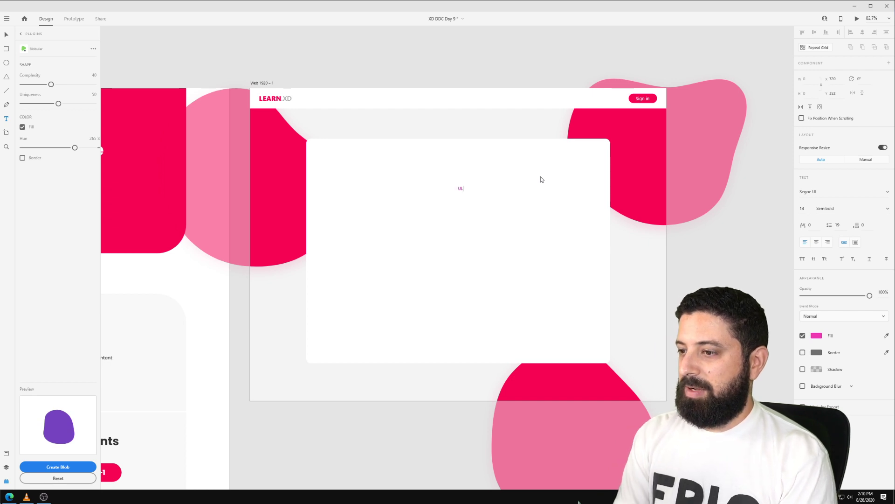
pyautogui.write('TIMATE GUIDE')
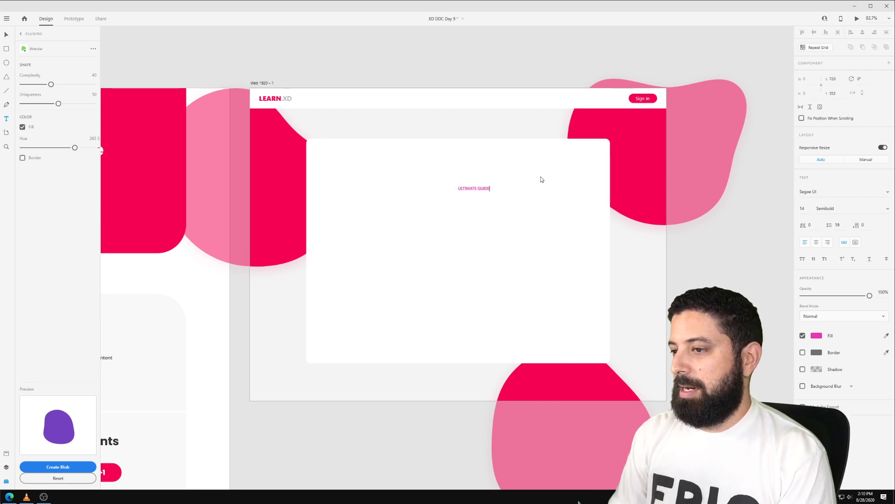
pyautogui.press('Escape')
# Fill the ULTIMATE GUIDE text with the pink sampled from the blob and center it horizontally on the card.
pyautogui.click(886, 335)
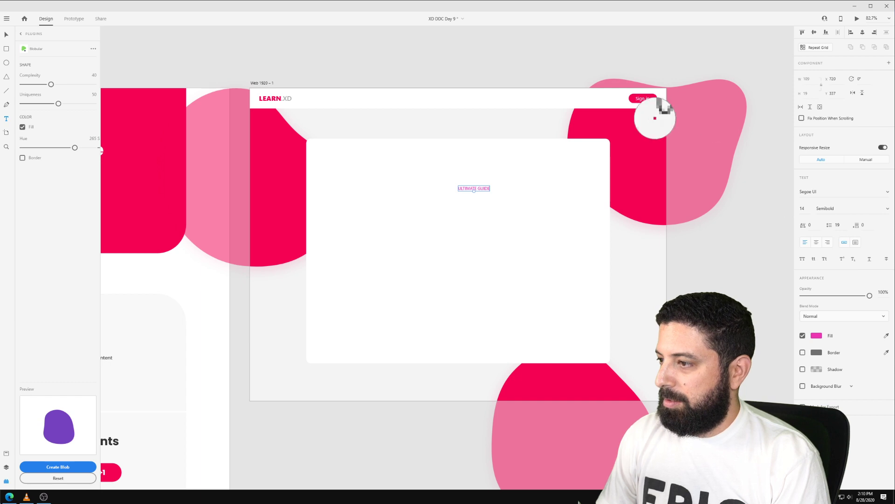
pyautogui.click(640, 130)
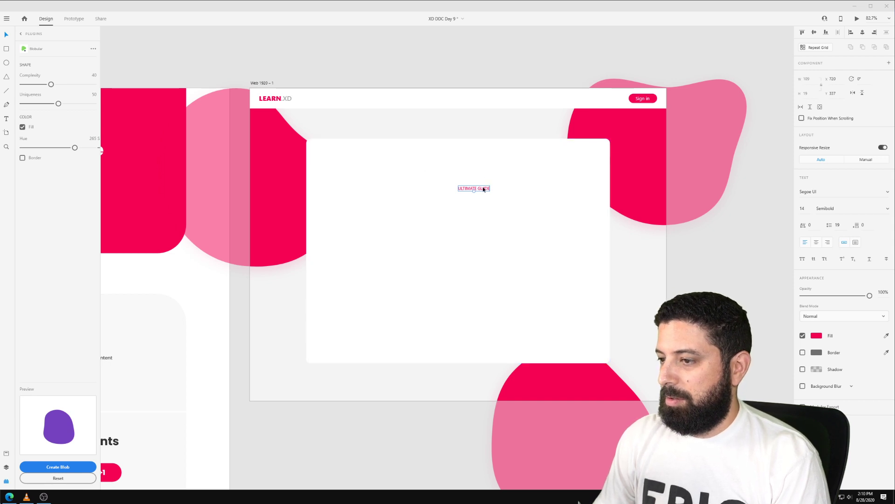
pyautogui.moveTo(484, 189); pyautogui.dragTo(469, 191)
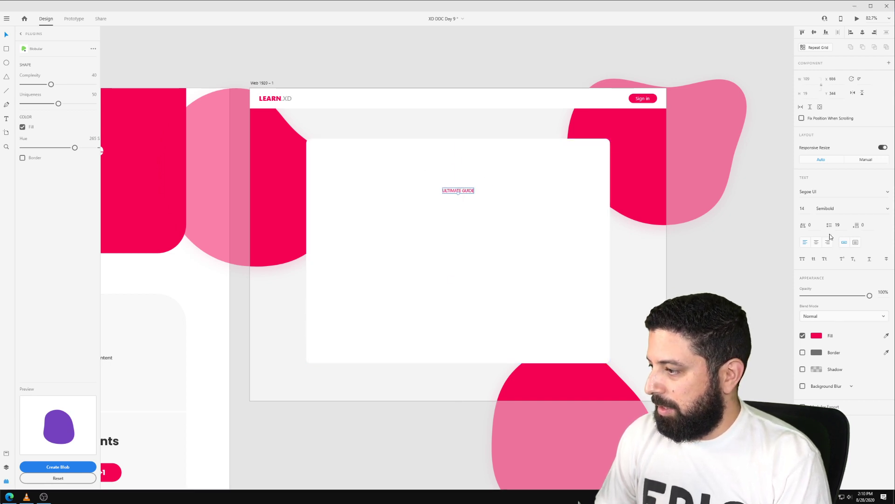
# Set the ULTIMATE GUIDE text to size 20 with character spacing 50, and center it on the card again.
pyautogui.write('20')
pyautogui.press('Return')
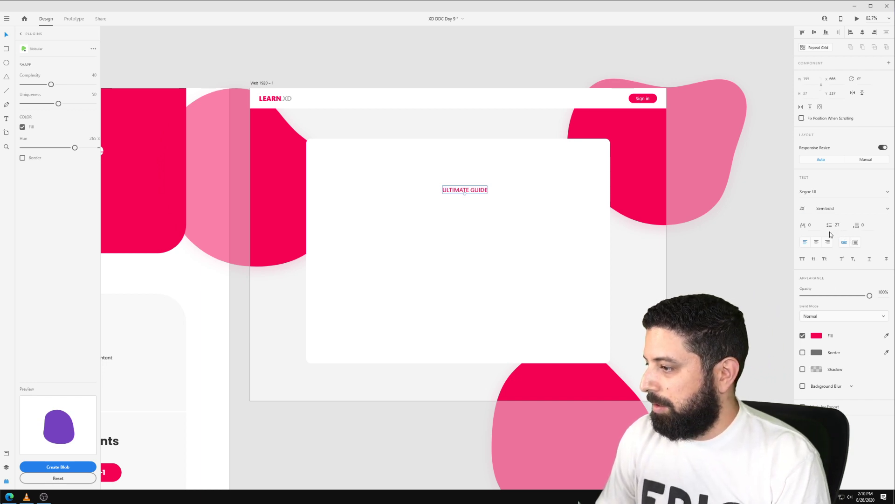
pyautogui.click(811, 225)
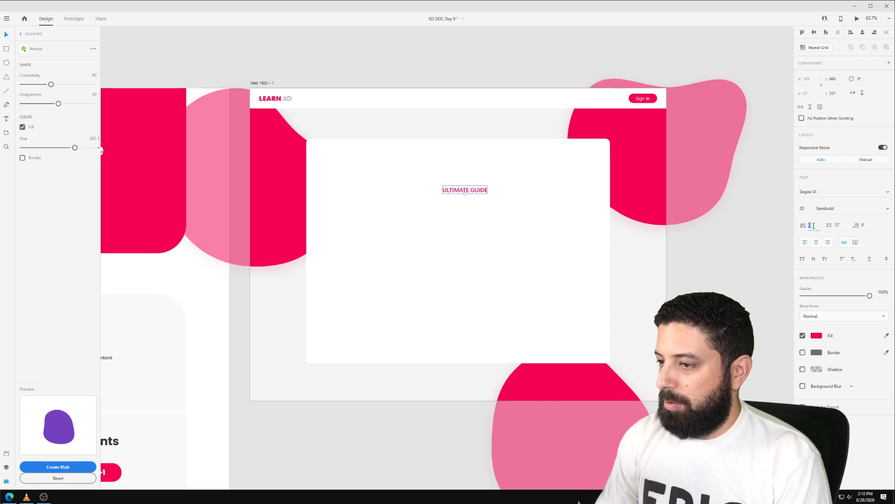
pyautogui.write('20')
pyautogui.press('Return')
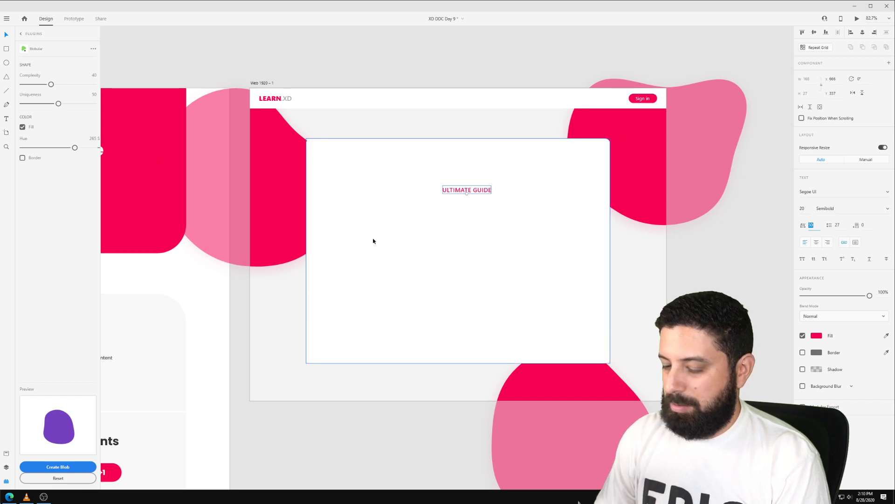
pyautogui.click(450, 342)
pyautogui.moveTo(482, 195); pyautogui.dragTo(474, 194)
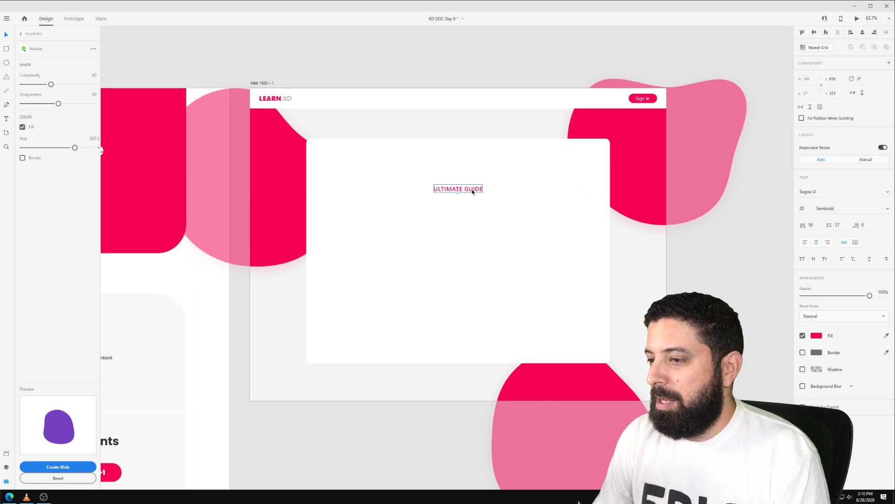
# Duplicate the ULTIMATE GUIDE text directly below itself and change the copy to "LEARN XD".
pyautogui.moveTo(472, 191); pyautogui.dragTo(471, 212)
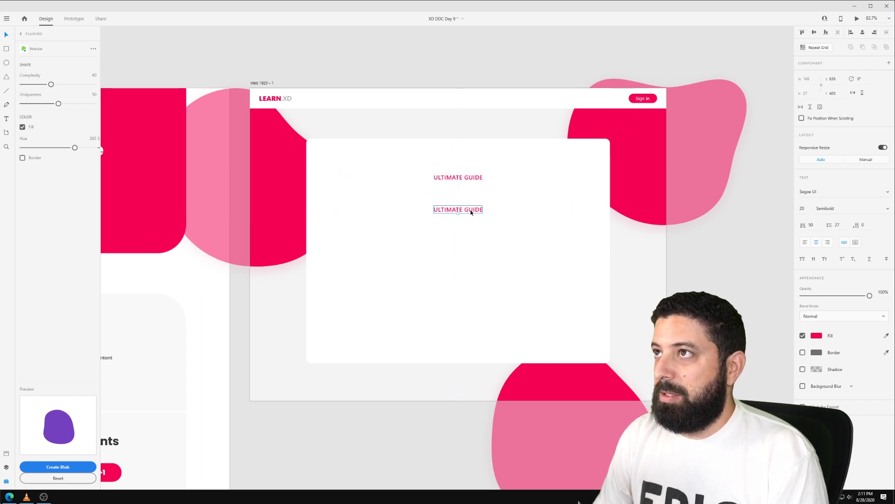
pyautogui.doubleClick(471, 212)
pyautogui.write('LEARN')
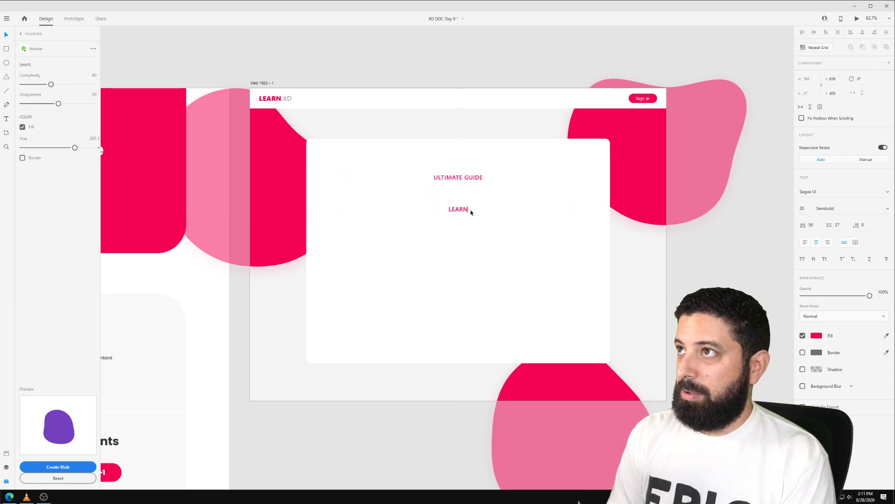
pyautogui.write(' XD')
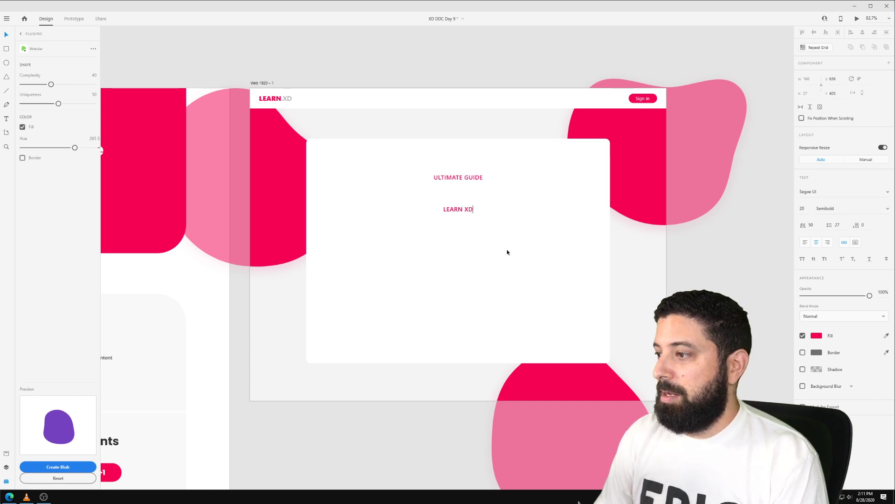
pyautogui.press('Escape')
# Set the LEARN XD heading to Bold at size 56.
pyautogui.click(885, 209)
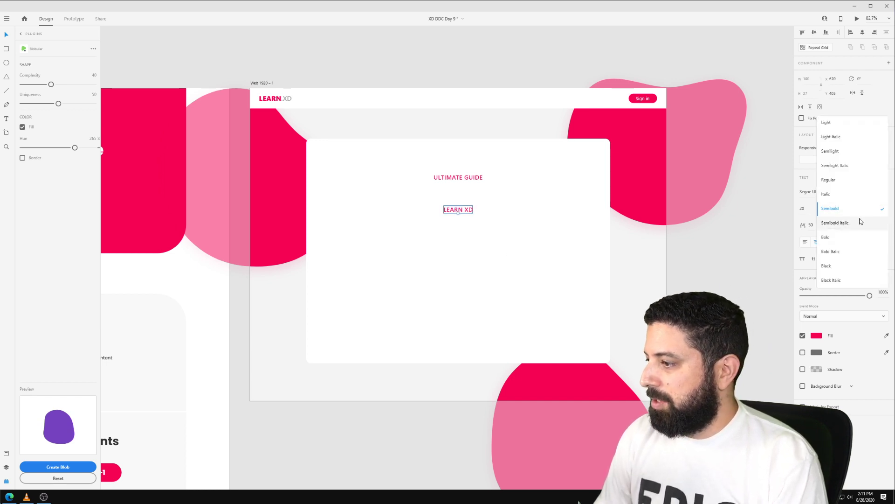
pyautogui.click(854, 237)
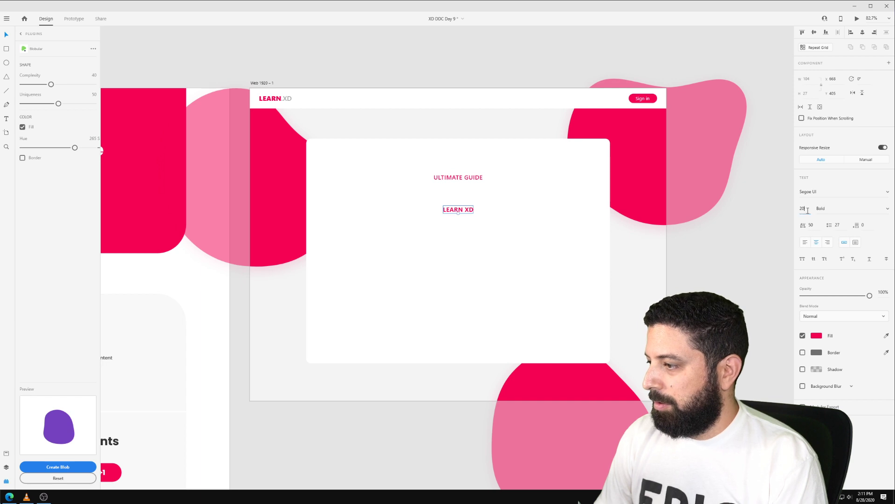
pyautogui.moveTo(806, 209); pyautogui.dragTo(732, 203)
pyautogui.write('56')
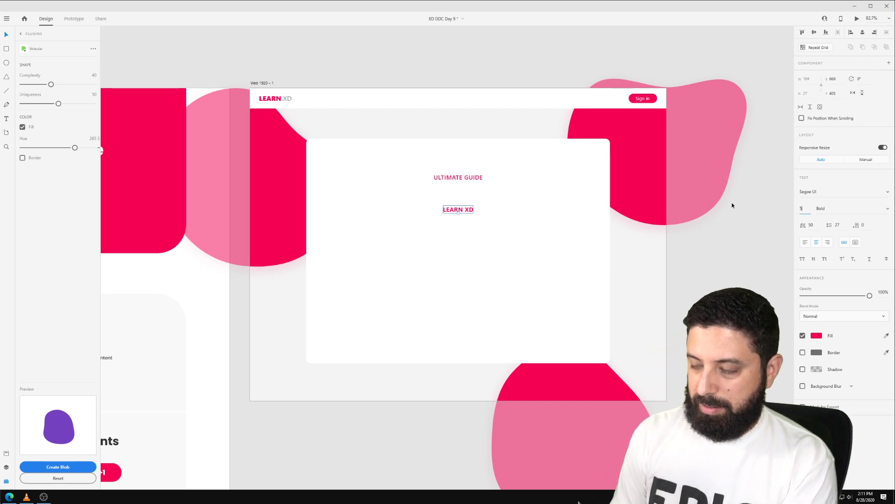
pyautogui.press('Return')
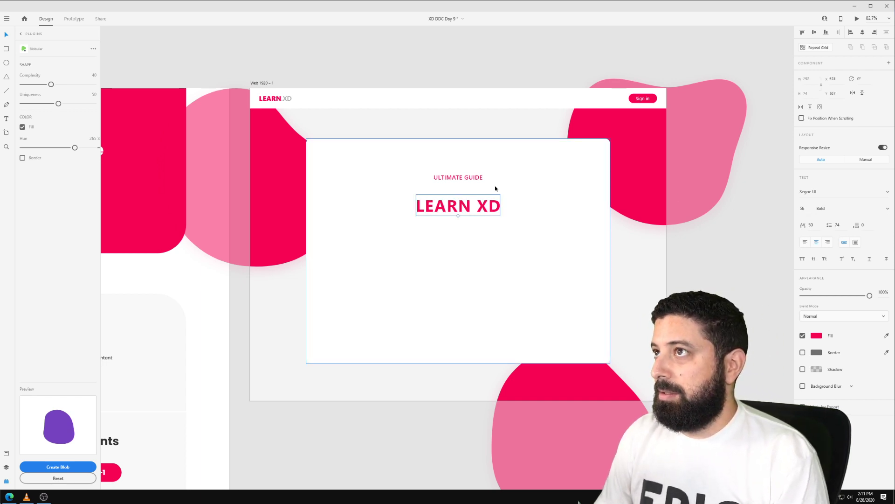
# Recolor the ULTIMATE GUIDE text to a medium gray, starting from the artboard's sampled background color.
pyautogui.click(458, 178)
pyautogui.click(887, 336)
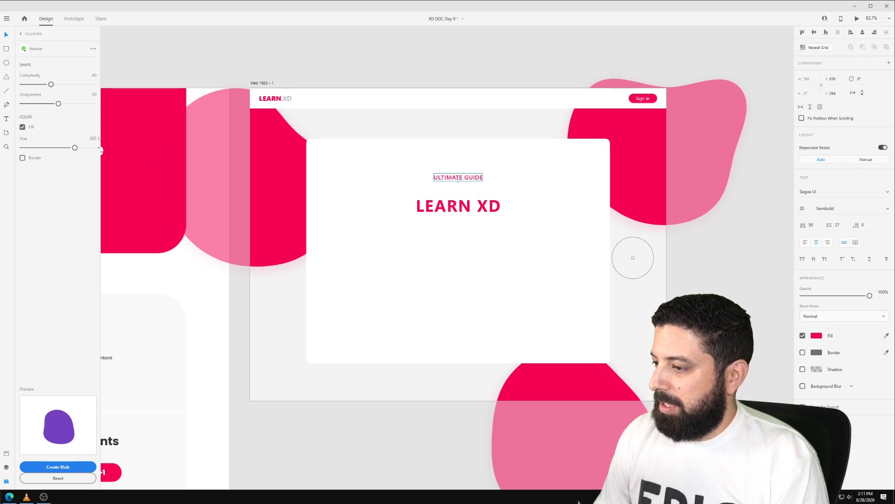
pyautogui.click(633, 257)
pyautogui.click(816, 337)
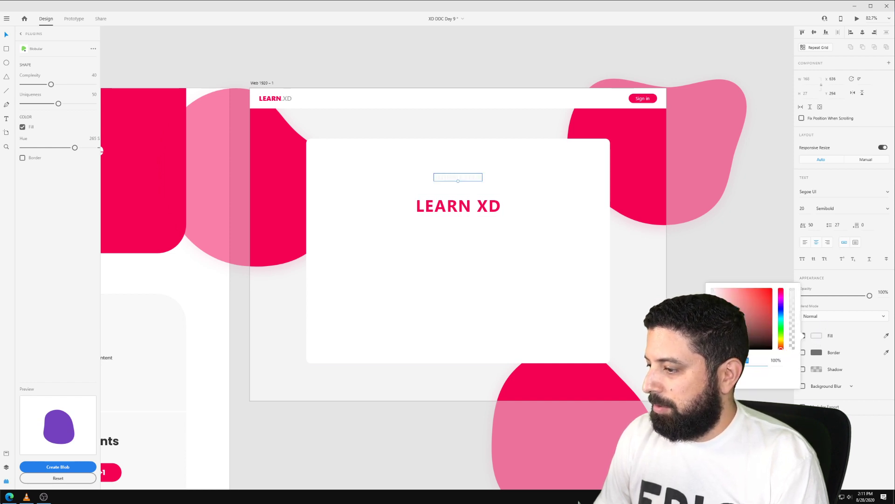
pyautogui.moveTo(713, 299); pyautogui.dragTo(713, 313)
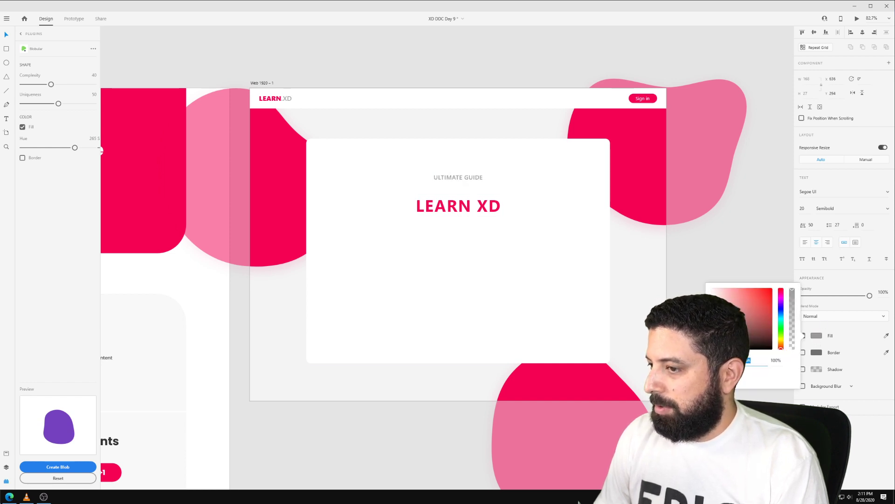
pyautogui.click(539, 251)
# Enlarge the LEARN XD heading to size 72 and position it closely below ULTIMATE GUIDE, centered on the card.
pyautogui.moveTo(476, 209); pyautogui.dragTo(475, 201)
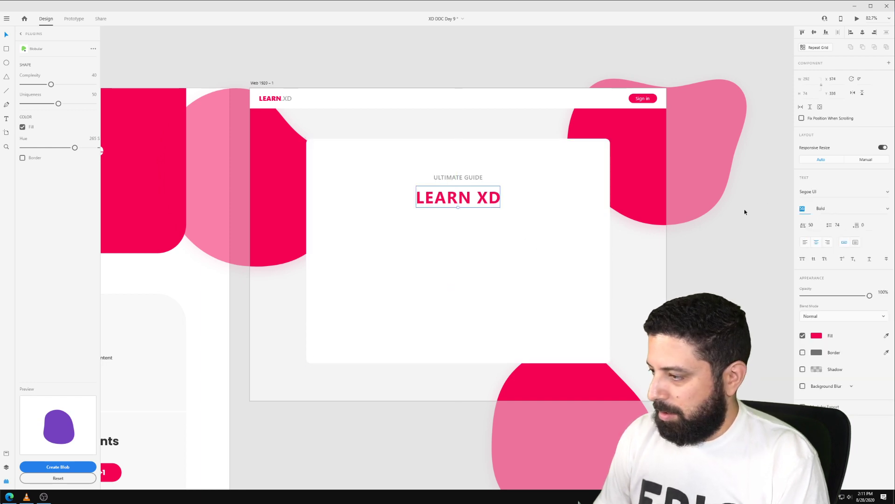
pyautogui.write('72')
pyautogui.press('Return')
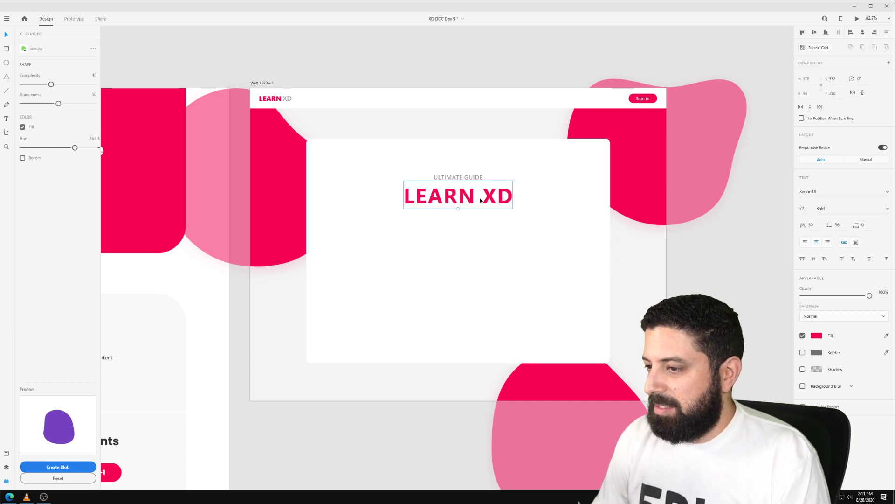
pyautogui.moveTo(480, 201); pyautogui.dragTo(481, 203)
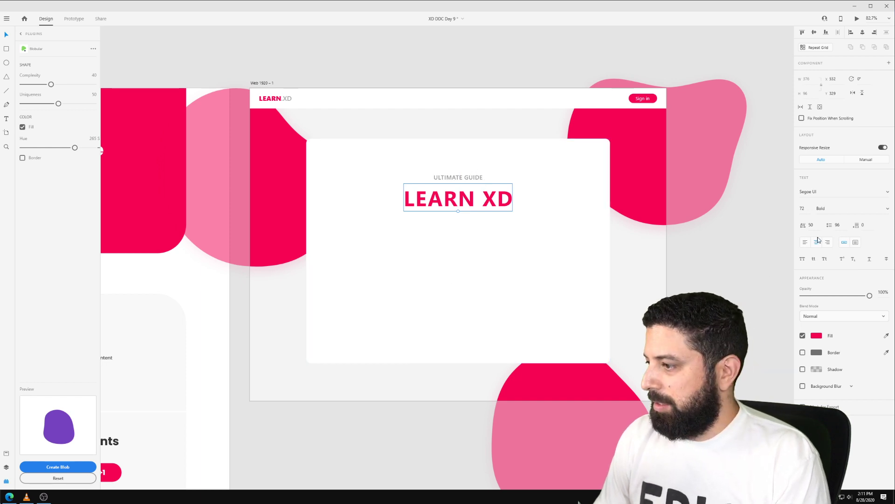
# Draw a thin rectangle about 516 wide below the LEARN XD heading, without a border and filled with the background blob's pink.
pyautogui.press('r')
pyautogui.moveTo(386, 220); pyautogui.dragTo(536, 225)
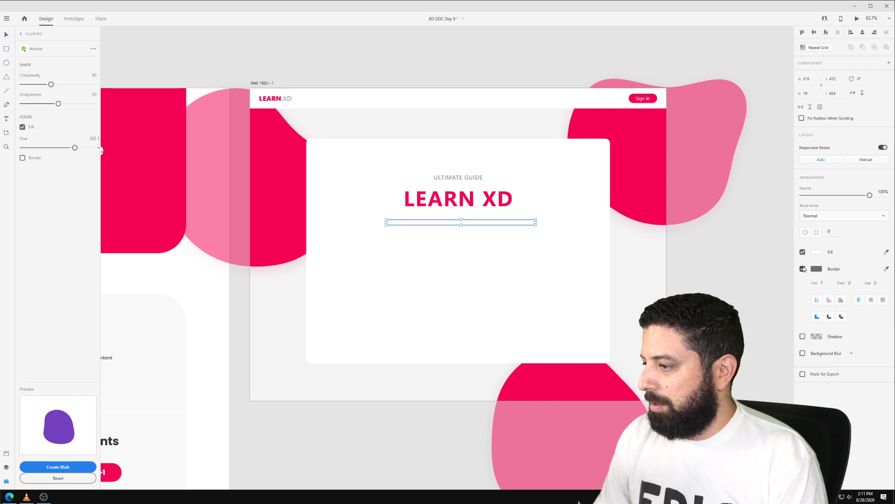
pyautogui.click(803, 268)
pyautogui.click(886, 252)
pyautogui.click(658, 167)
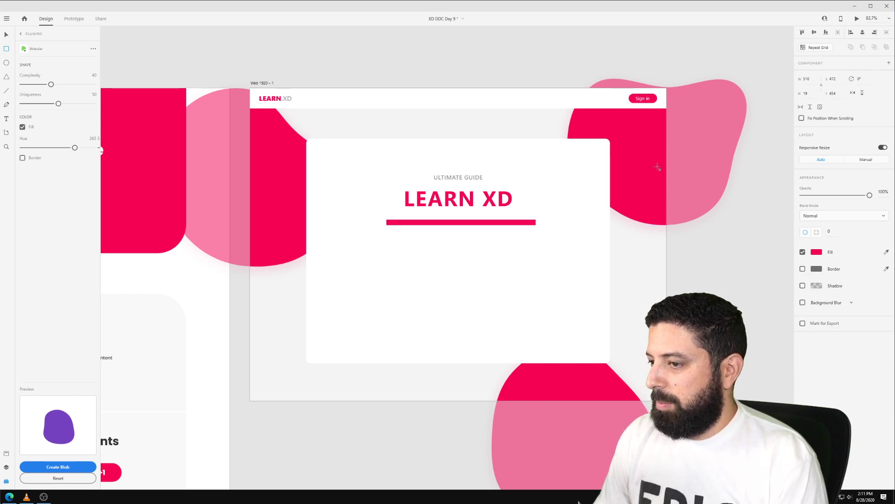
# Reduce the pink bar's height to 2 and center it horizontally under the heading as a divider.
pyautogui.write('2')
pyautogui.press('Tab')
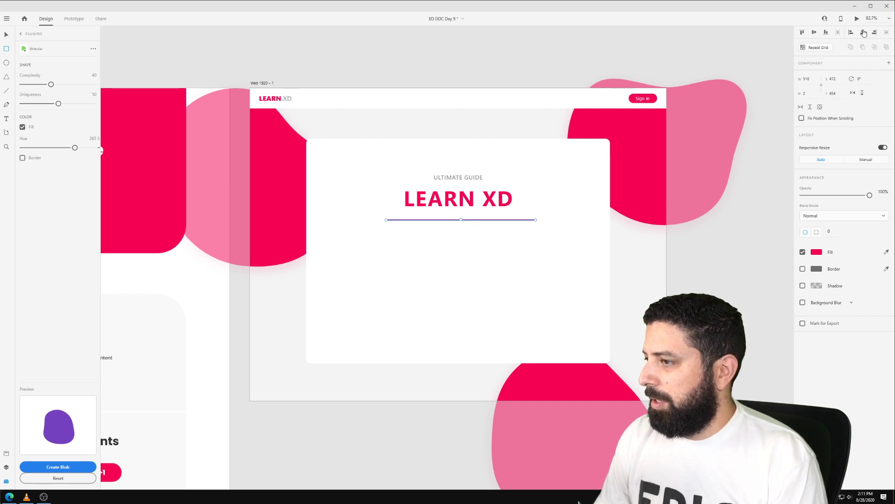
pyautogui.press('v')
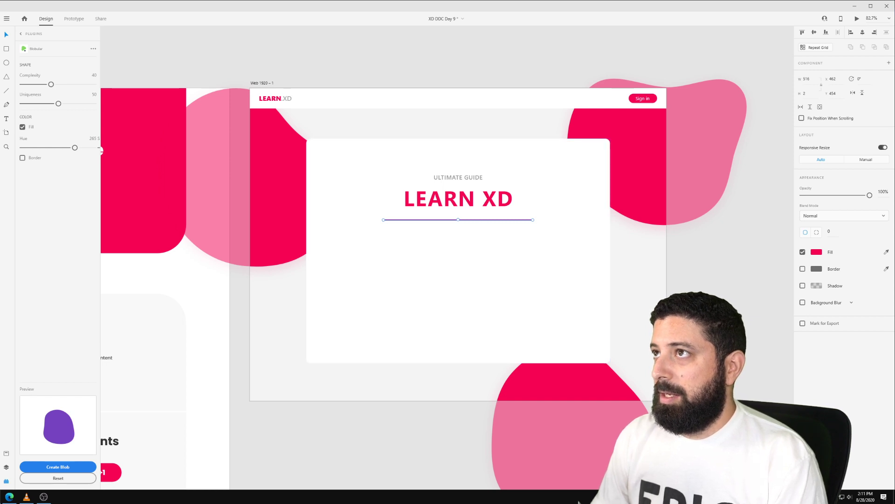
pyautogui.click(470, 212)
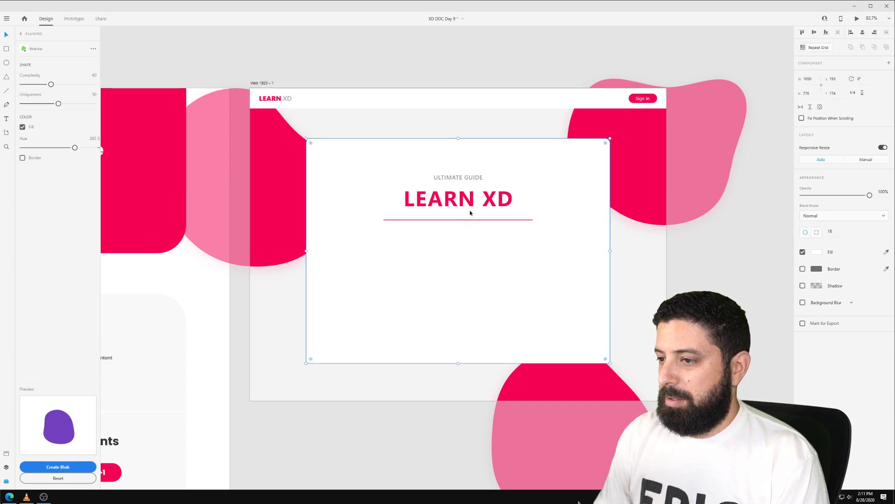
# Duplicate the ULTIMATE GUIDE text closely below the divider and change it to "Enter your email to enroll in this course! Awesome awaits!".
pyautogui.moveTo(462, 177); pyautogui.dragTo(469, 243)
pyautogui.doubleClick(469, 243)
pyautogui.press('BackSpace')
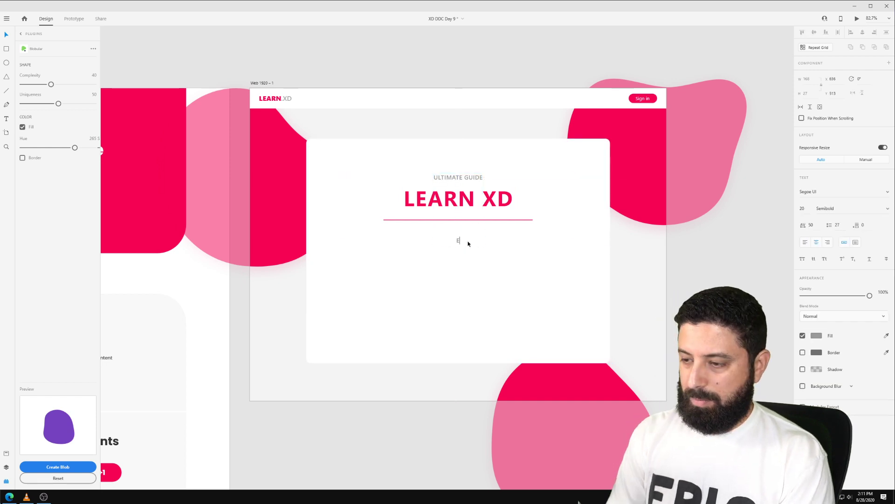
pyautogui.write('Enter your')
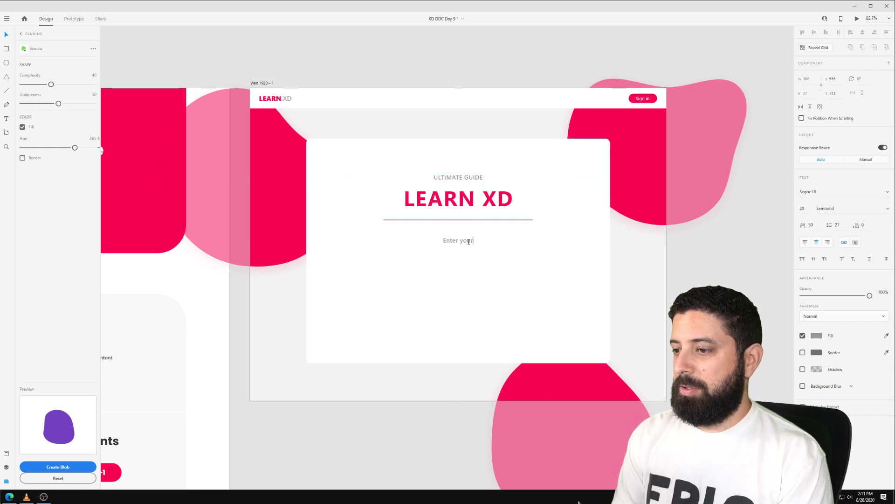
pyautogui.write(' email to receive')
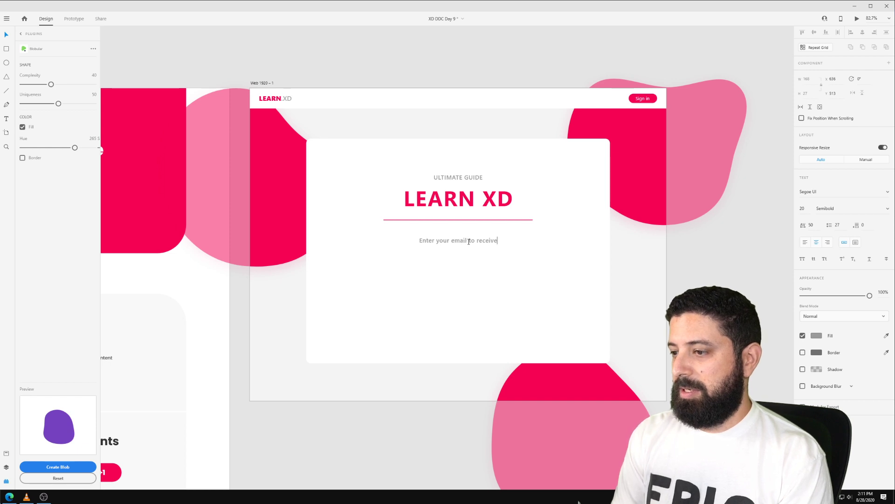
pyautogui.press('BackSpace')
pyautogui.press('BackSpace')
pyautogui.press('BackSpace')
pyautogui.press('BackSpace')
pyautogui.press('BackSpace')
pyautogui.press('BackSpace')
pyautogui.press('BackSpace')
pyautogui.press('BackSpace')
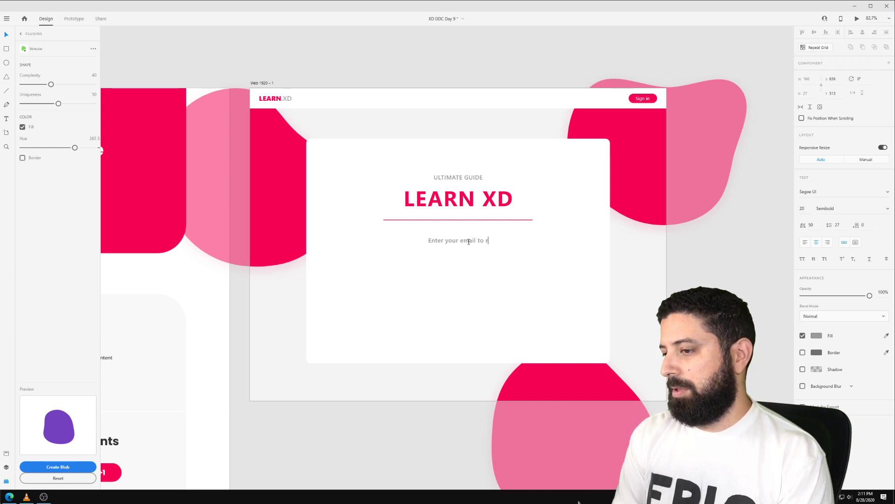
pyautogui.write('enroll in this ')
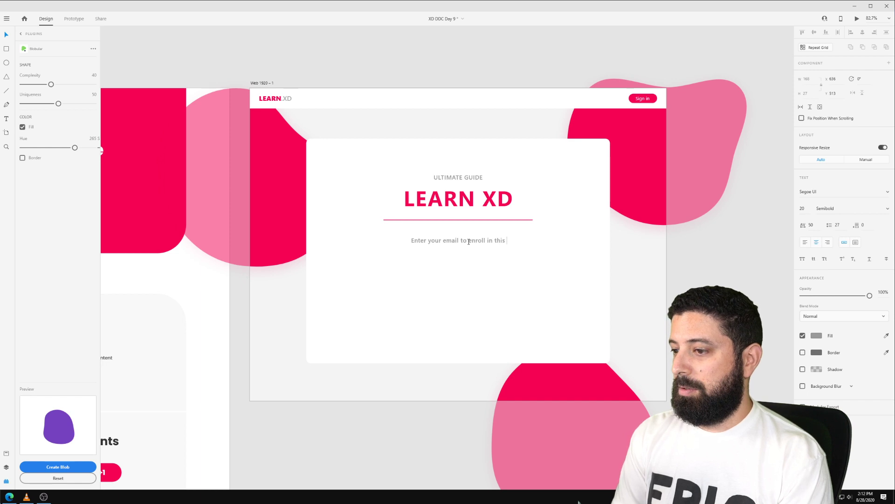
pyautogui.write('course! ')
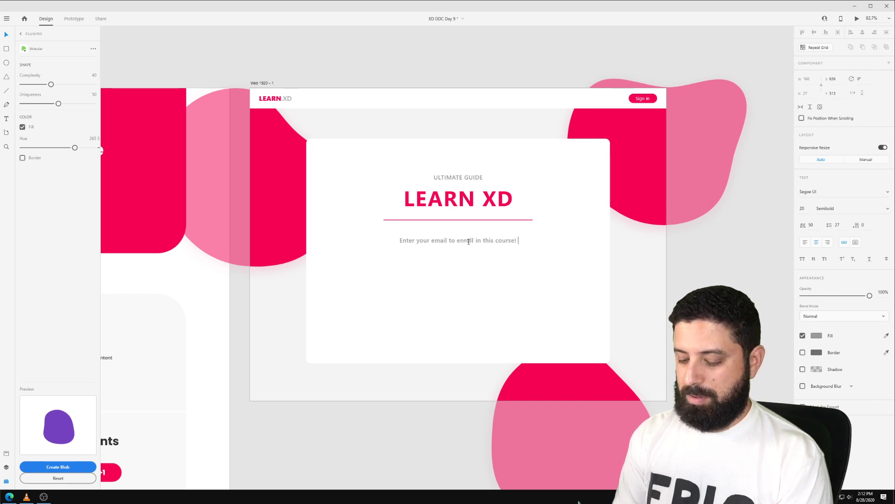
pyautogui.write('Awesome awaits!')
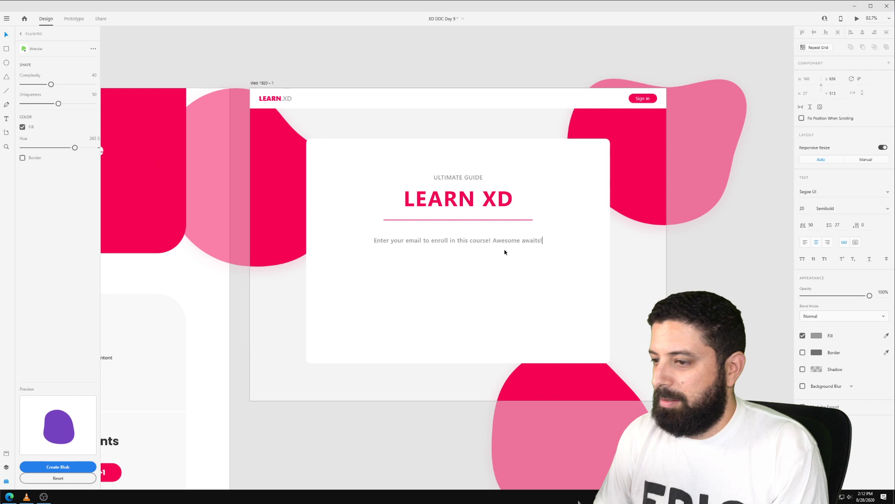
pyautogui.press('Escape')
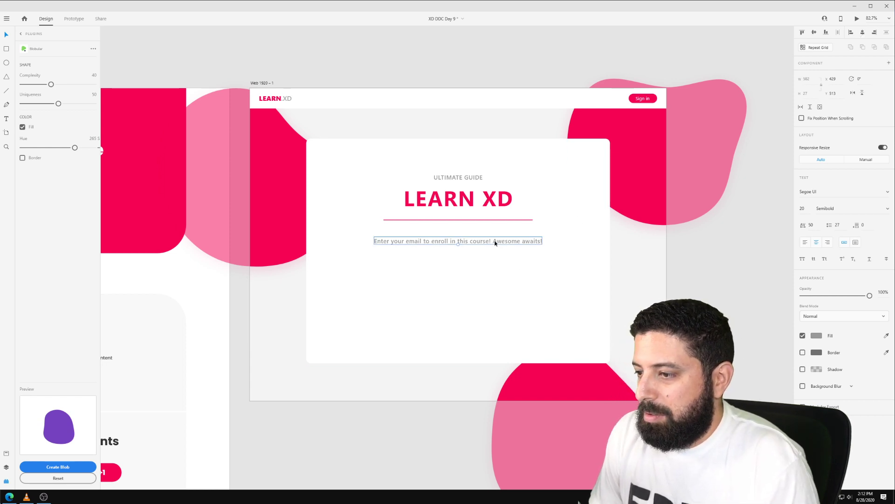
pyautogui.moveTo(495, 241); pyautogui.dragTo(495, 237)
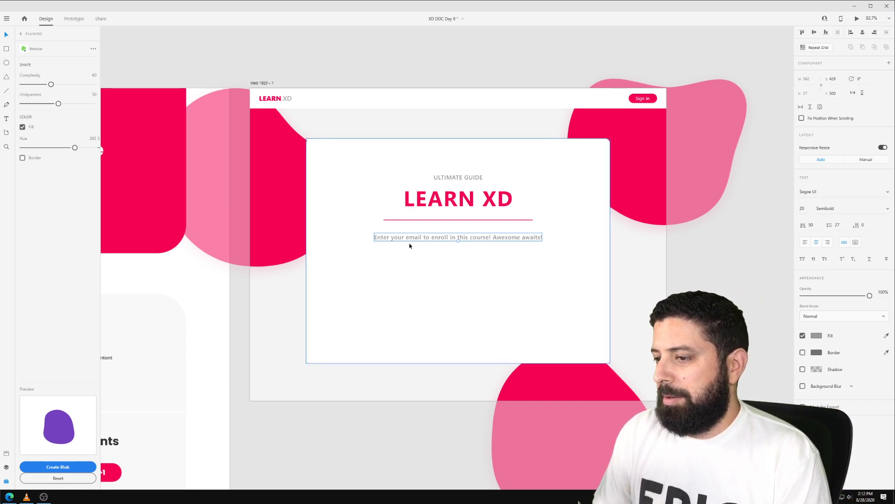
pyautogui.click(465, 269)
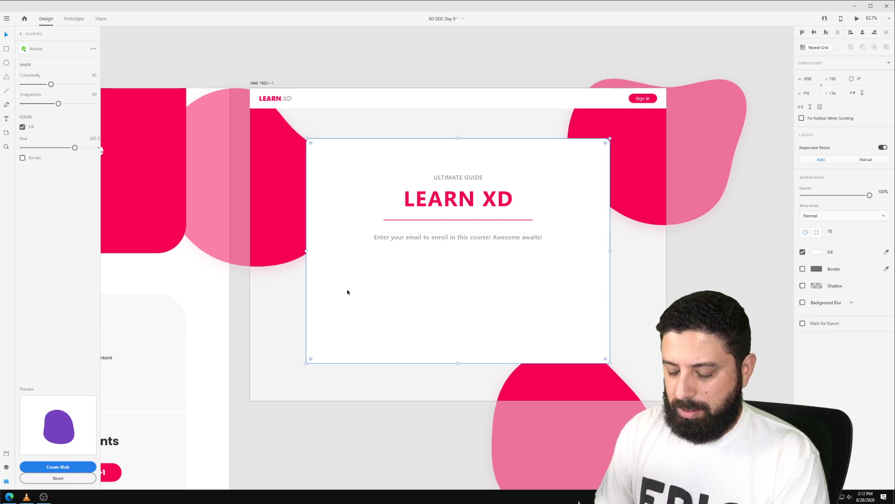
# Draw a rectangle about 359 wide on the card's left half below the email text and set its height to 56.
pyautogui.press('r')
pyautogui.moveTo(342, 259)
pyautogui.mouseDown()
pyautogui.moveTo(344, 272)
pyautogui.moveTo(446, 279)
pyautogui.mouseUp()
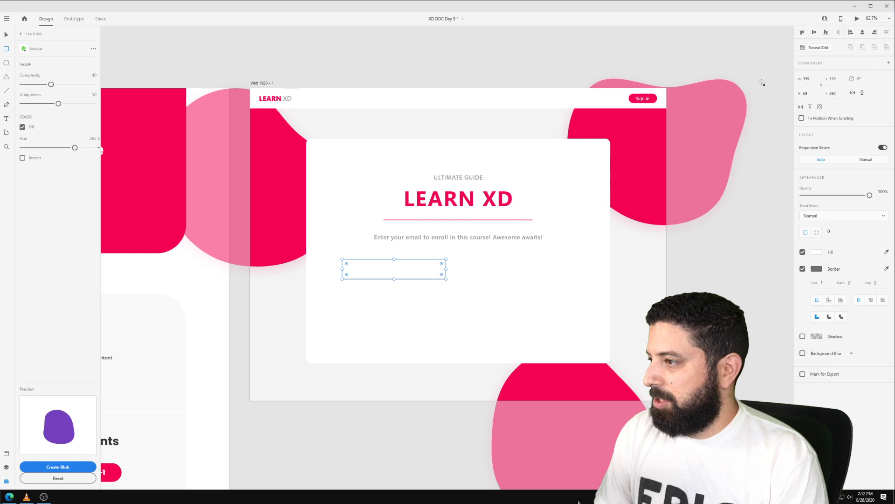
pyautogui.click(805, 93)
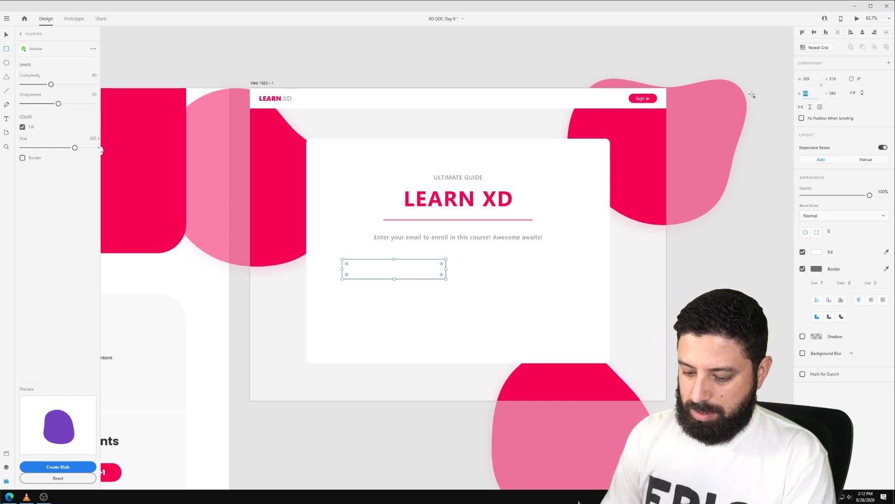
pyautogui.write('56')
pyautogui.press('Return')
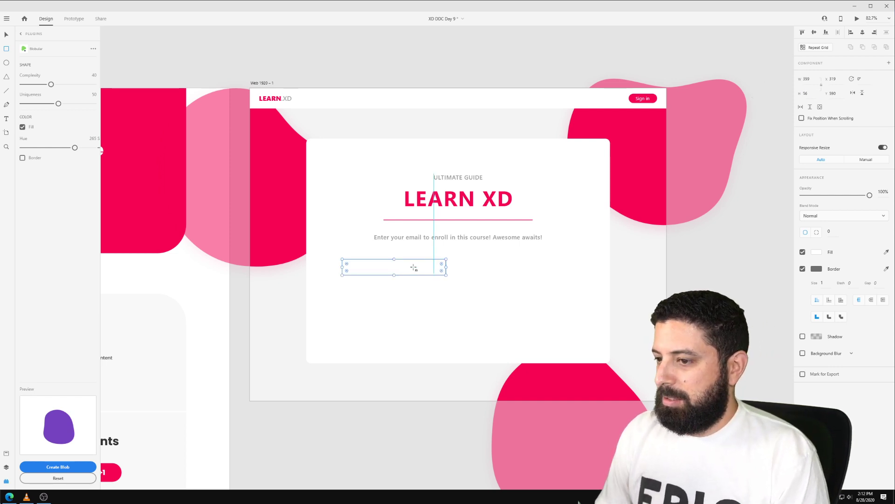
# Remove the input field rectangle's border and fill it with the light gray sampled from the artboard background.
pyautogui.scroll(2, 419, 270)
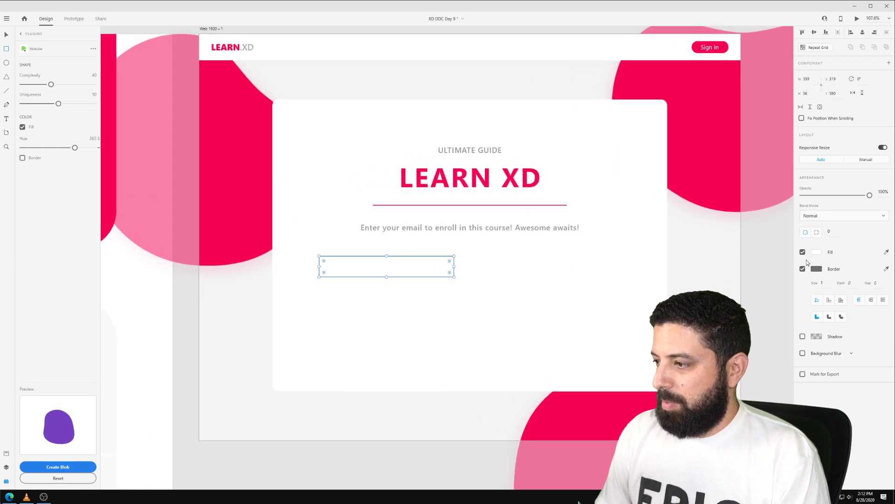
pyautogui.click(803, 268)
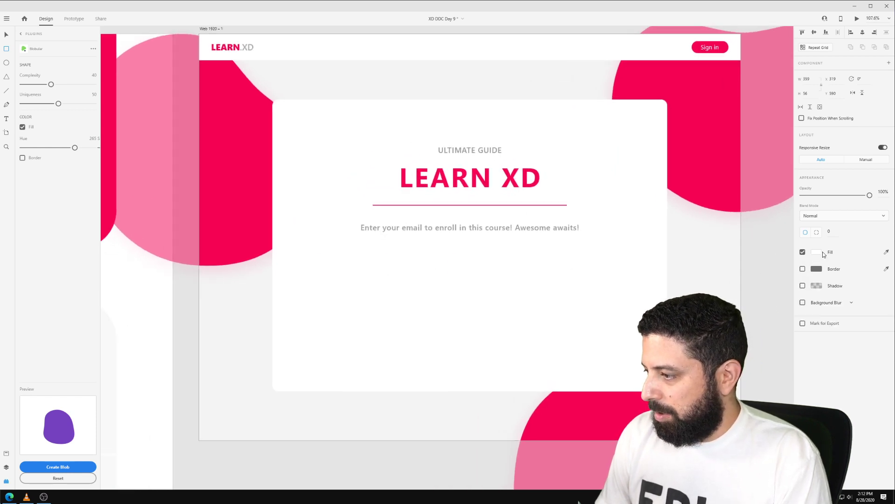
pyautogui.click(888, 254)
pyautogui.click(705, 255)
# Duplicate the gray field rectangle in place, reduce the copy to a line 2 high and align it to the field's bottom edge.
pyautogui.scroll(2, 473, 299)
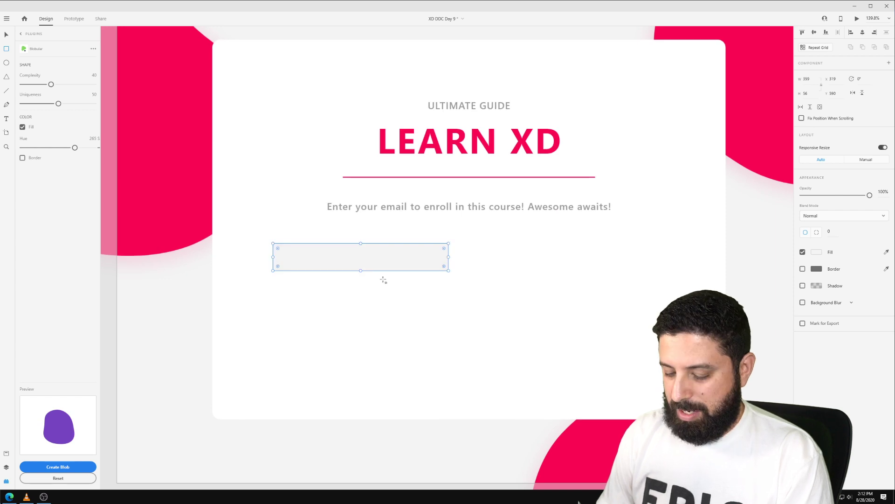
pyautogui.press('v')
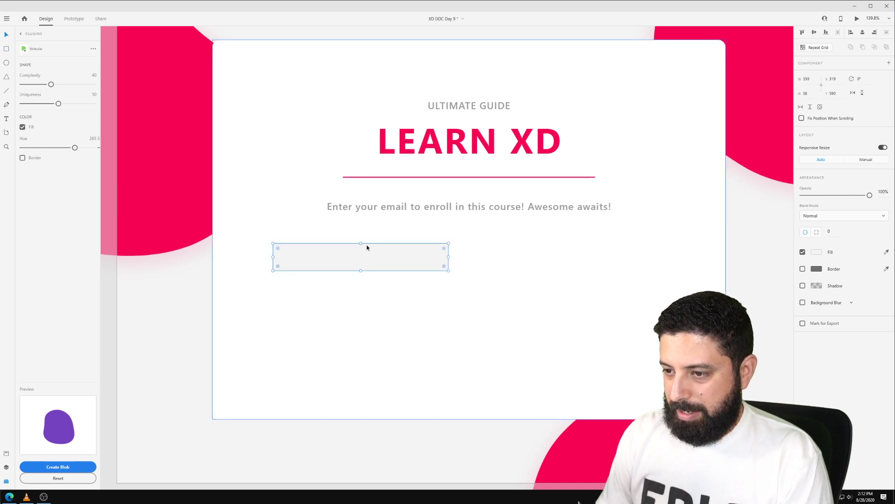
pyautogui.scroll(3, 363, 247)
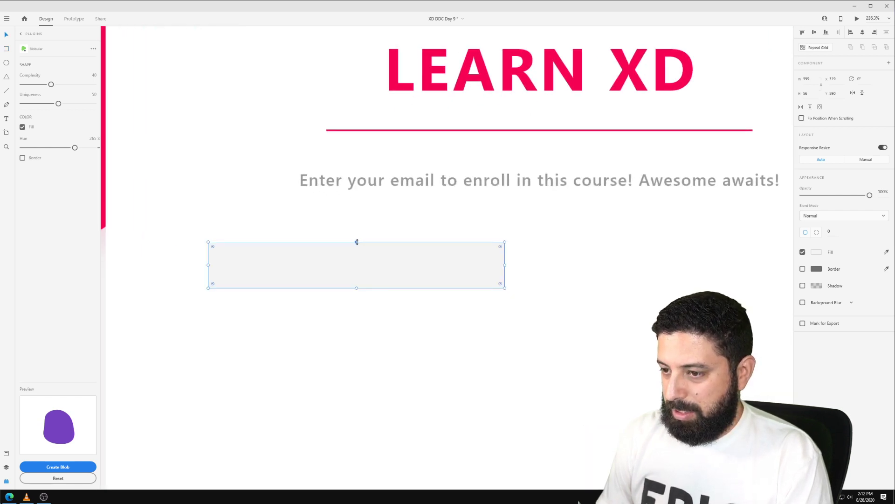
pyautogui.moveTo(357, 242); pyautogui.dragTo(361, 287)
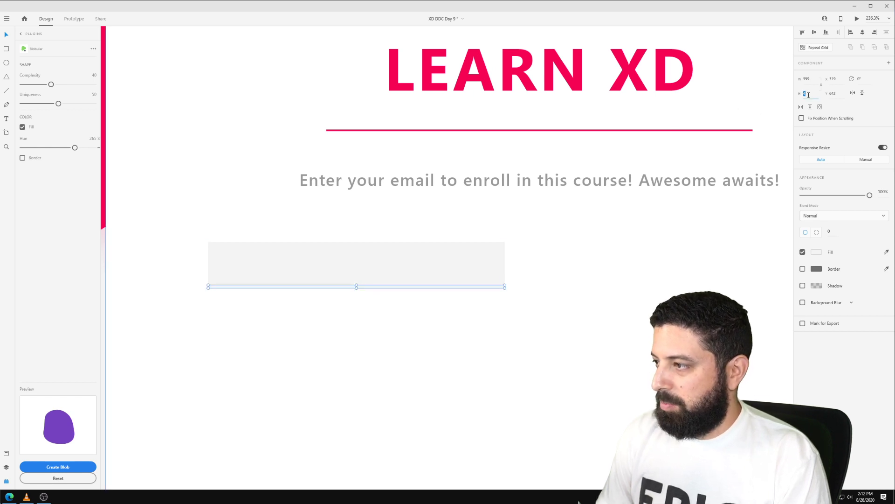
pyautogui.write('2')
pyautogui.press('Return')
pyautogui.keyDown('shift'); pyautogui.click(412, 254); pyautogui.keyUp('shift')
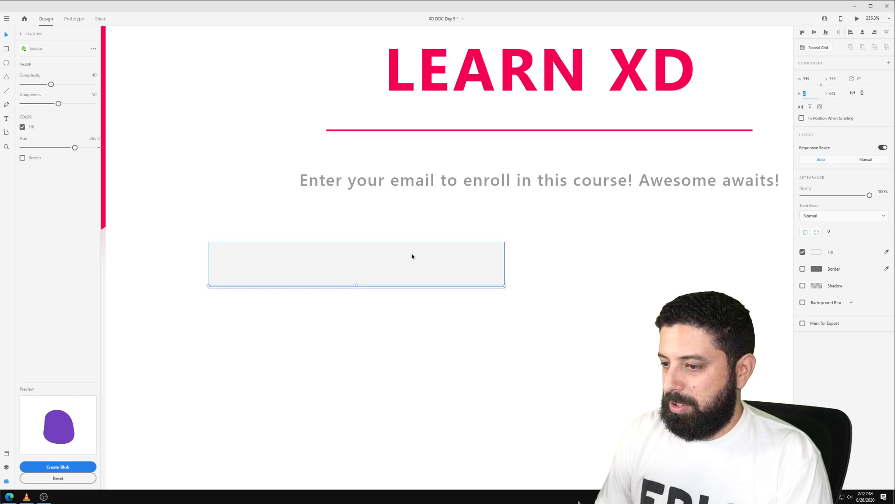
pyautogui.click(826, 34)
pyautogui.click(606, 258)
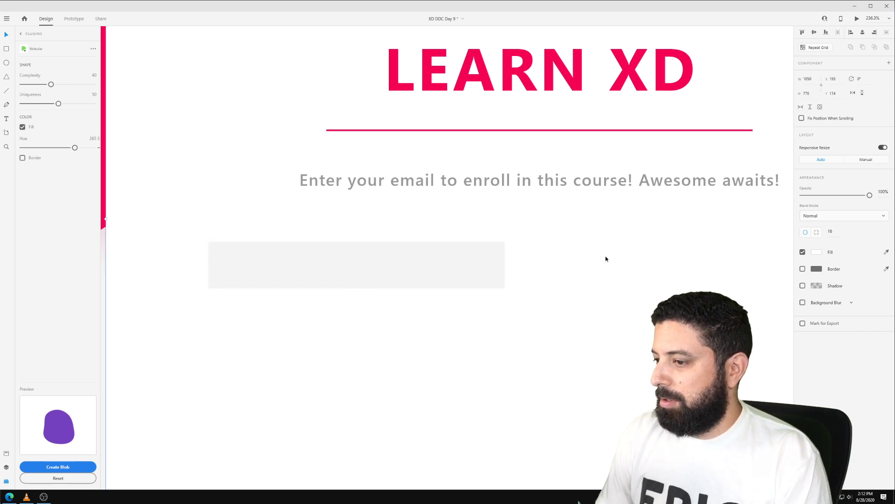
# Change the field rectangle's fill to white, keeping the gray underline.
pyautogui.click(470, 266)
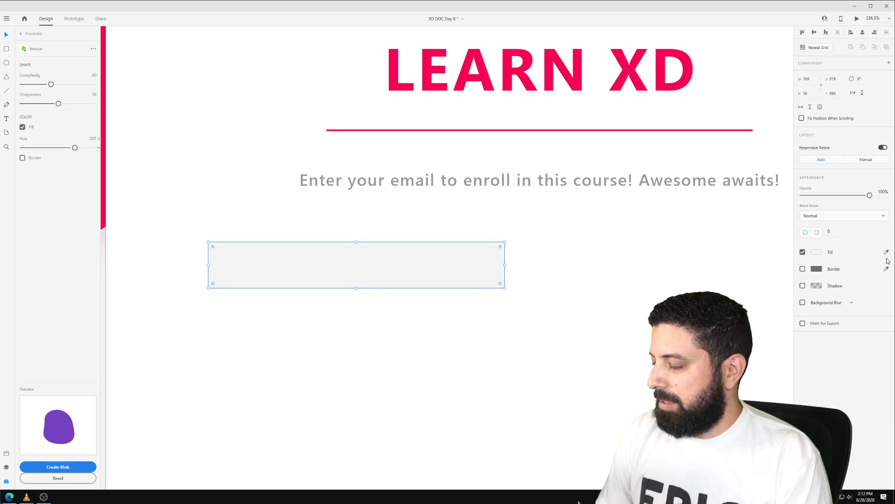
pyautogui.click(820, 256)
pyautogui.moveTo(752, 234); pyautogui.dragTo(619, 172)
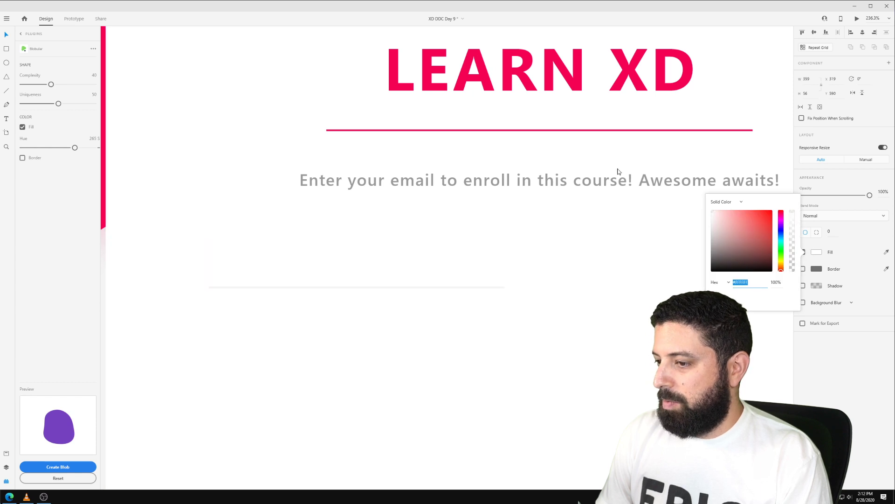
pyautogui.click(626, 233)
pyautogui.click(322, 257)
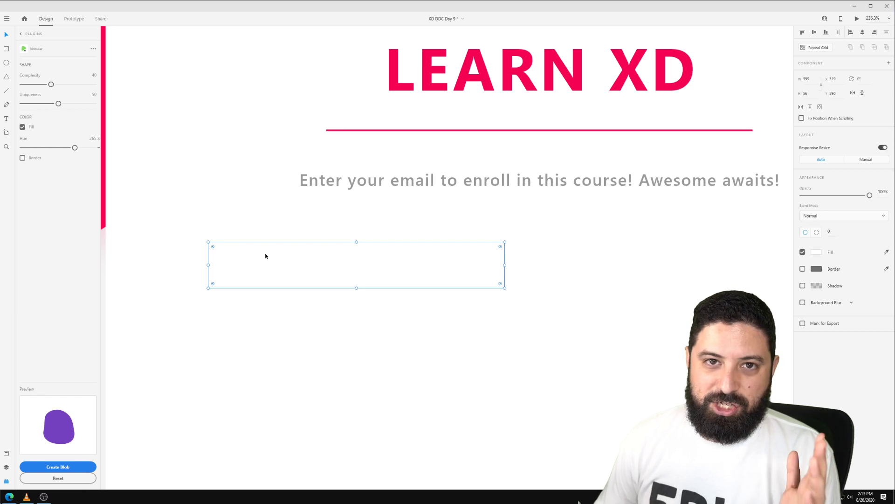
# Add the text "First Name" to the field, position it near the field's left edge and left-align it.
pyautogui.press('r')
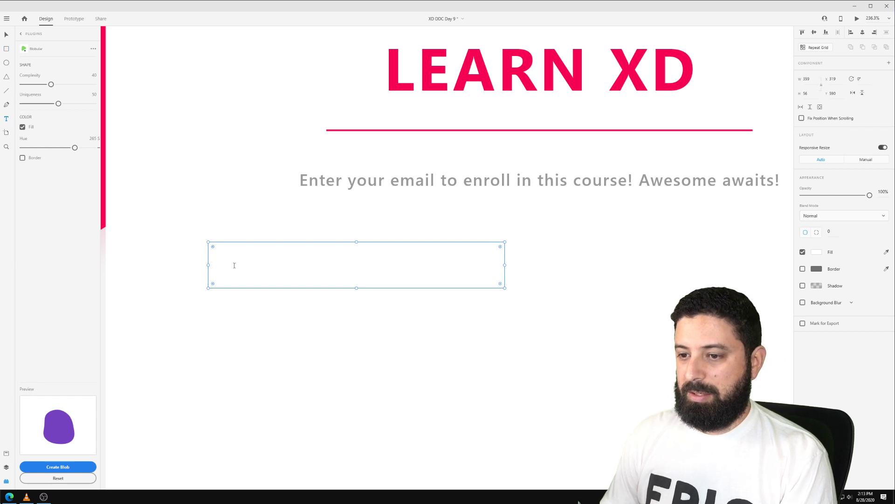
pyautogui.click(235, 265)
pyautogui.write('First Na')
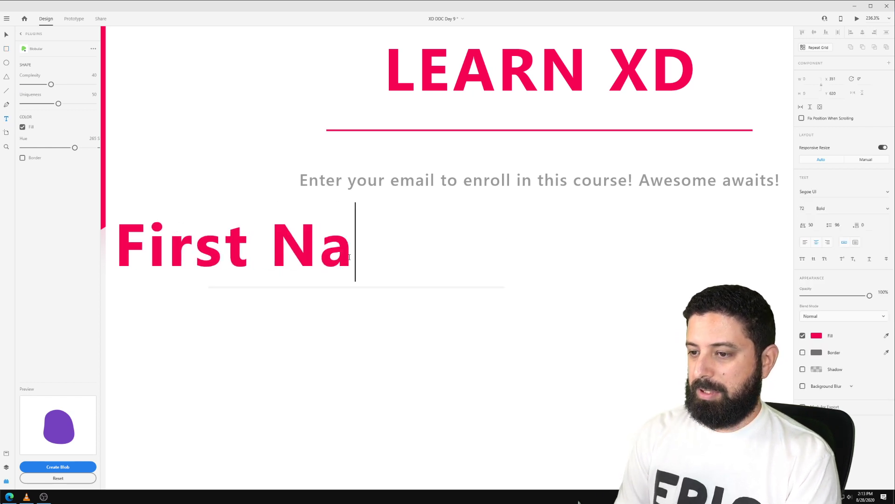
pyautogui.write('me')
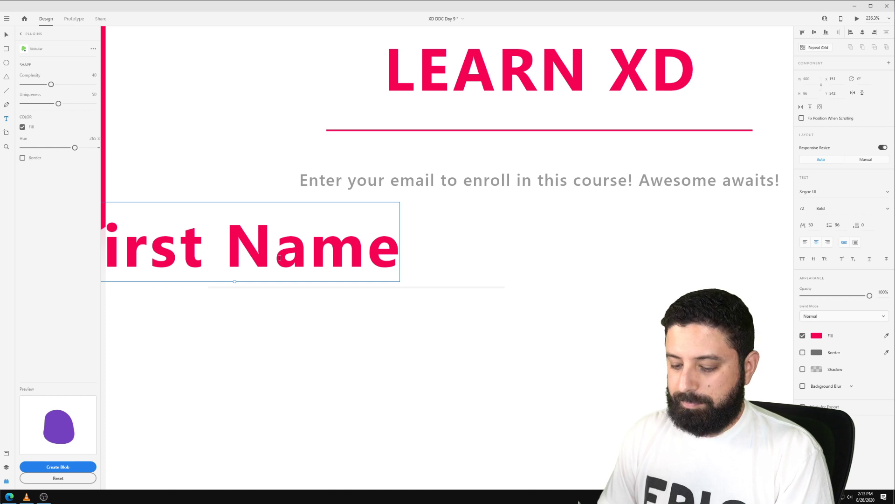
pyautogui.moveTo(273, 260); pyautogui.dragTo(408, 258)
pyautogui.click(805, 243)
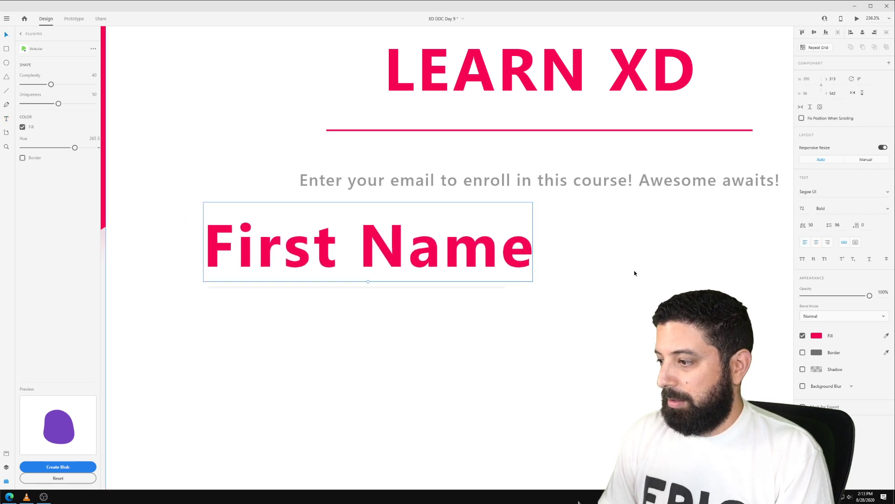
# Set the First Name text's fill color to #333.
pyautogui.click(817, 336)
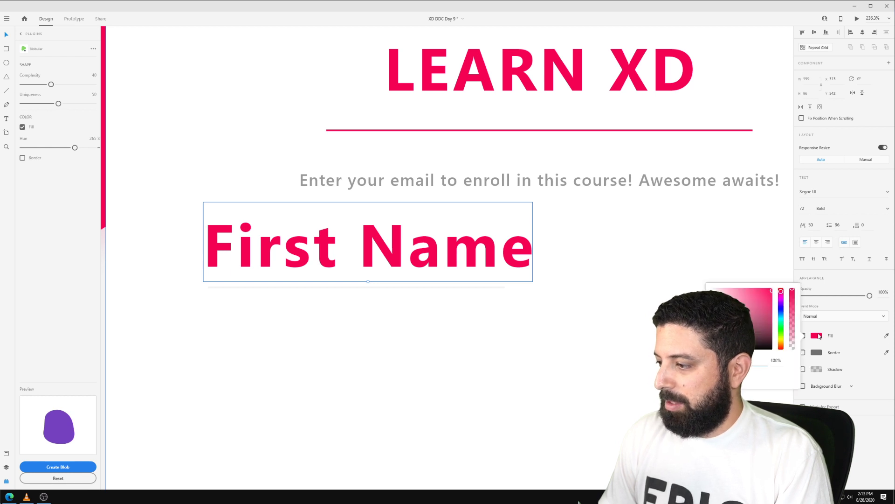
pyautogui.write('333')
pyautogui.press('Tab')
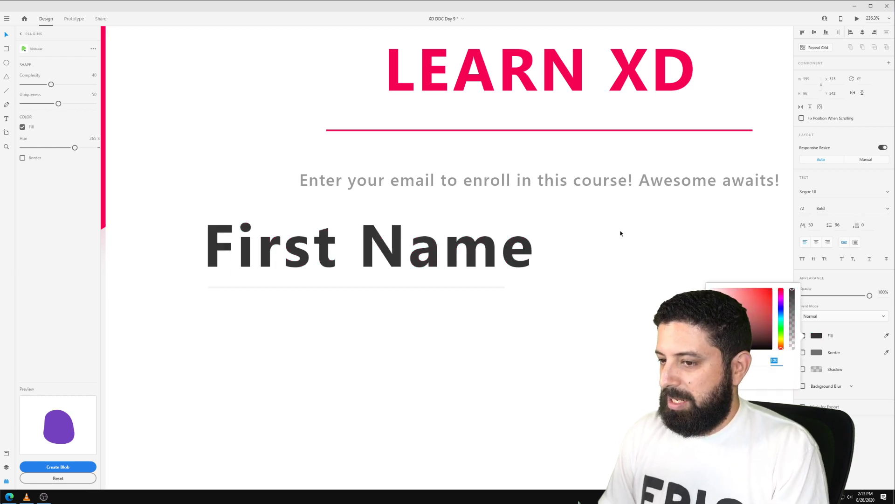
# Set the First Name text's size to 16 and line it up with the field's left edge.
pyautogui.click(803, 209)
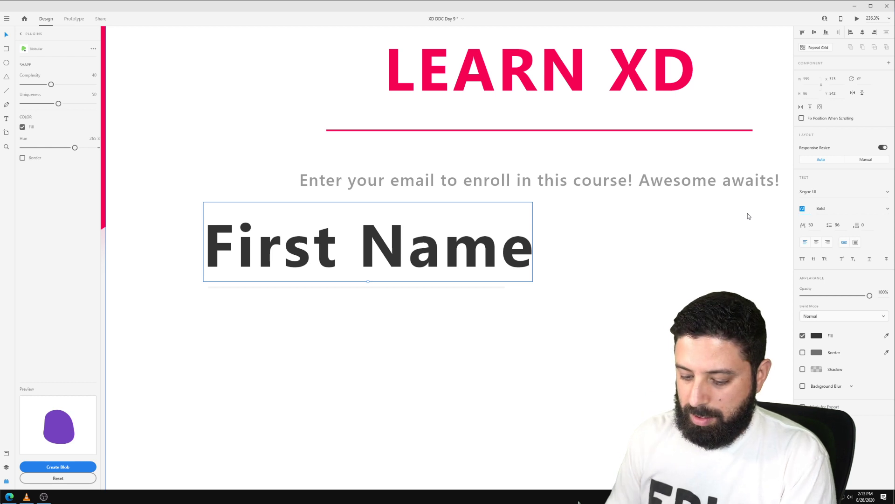
pyautogui.write('16')
pyautogui.press('Return')
pyautogui.write('24')
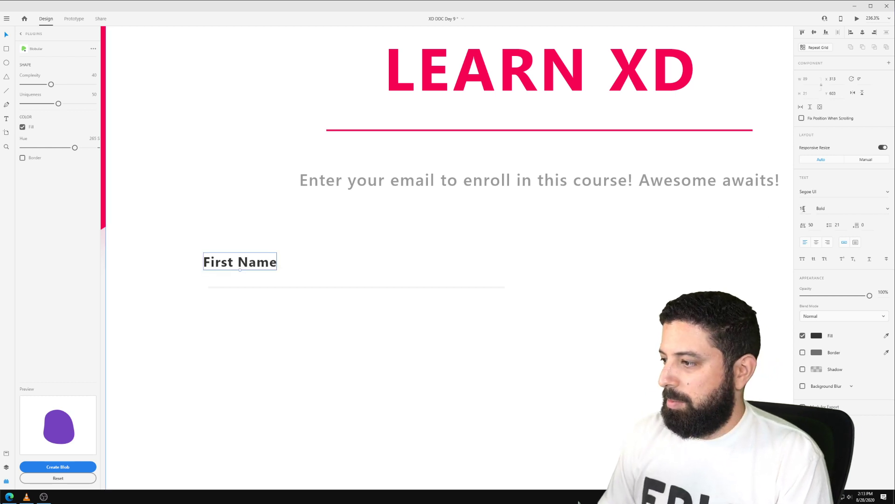
pyautogui.press('Return')
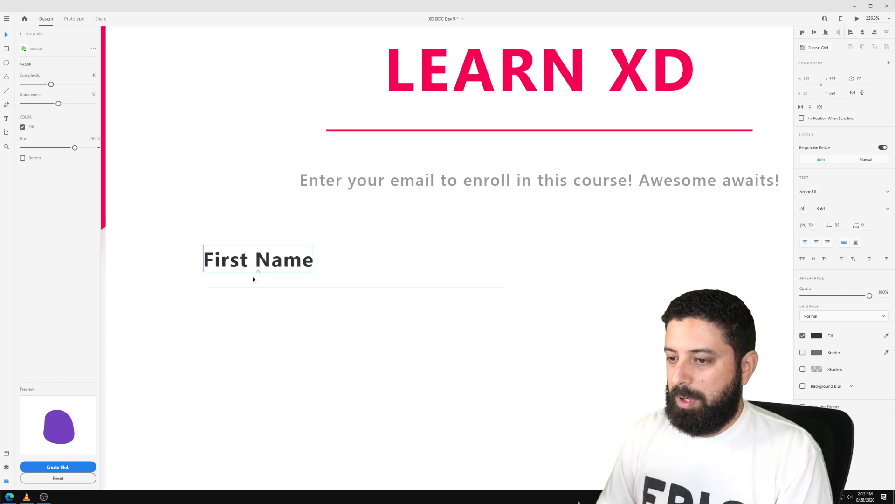
pyautogui.moveTo(257, 262); pyautogui.dragTo(261, 269)
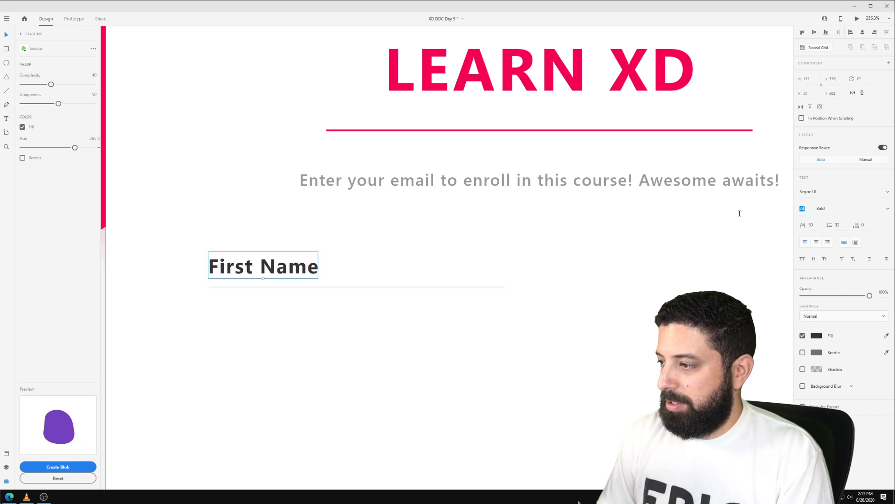
pyautogui.write('16')
pyautogui.press('Return')
pyautogui.scroll(-3, 322, 284)
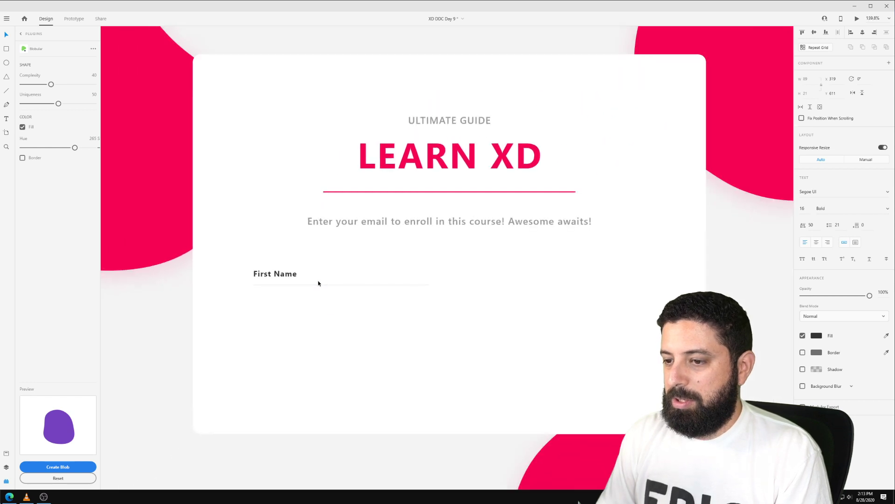
# Center the First Name text vertically in its field and indent it about 16 from the field's left edge.
pyautogui.moveTo(276, 275); pyautogui.dragTo(286, 275)
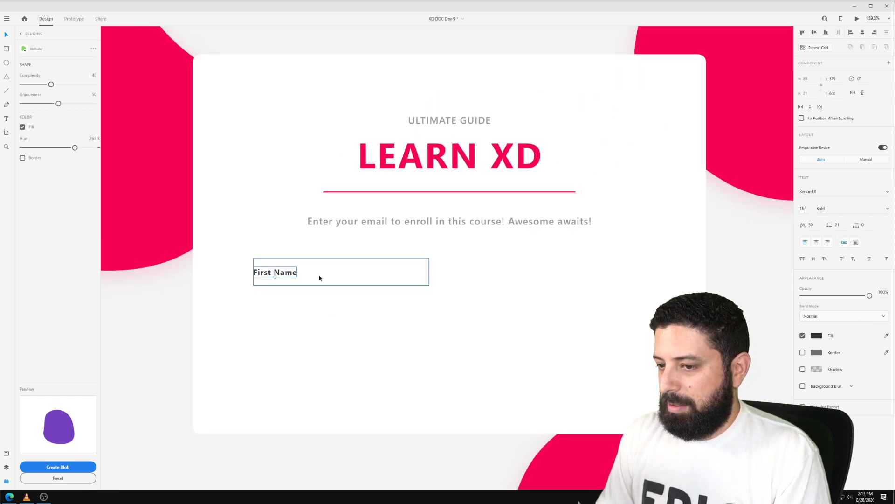
pyautogui.hotkey('shift', 'Right')
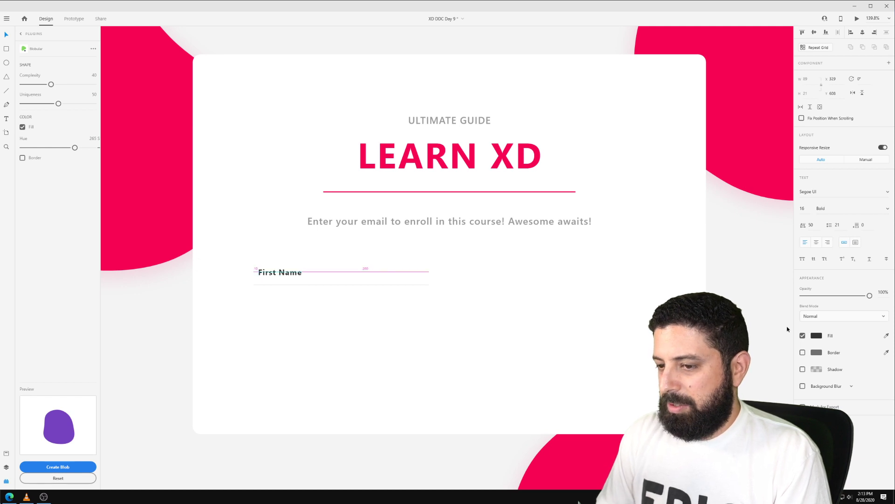
pyautogui.hotkey('shift', 'Right')
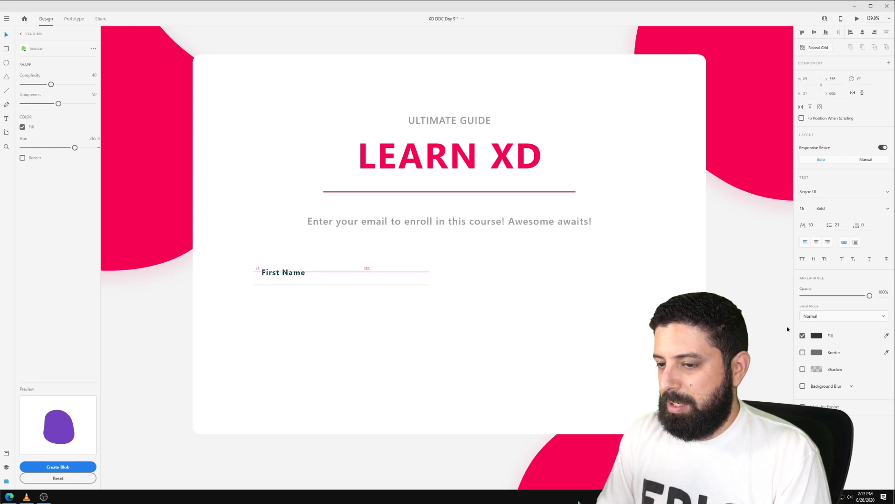
# Recolor the First Name text with the gray sampled from the "Enter your email to enroll" line.
pyautogui.click(817, 336)
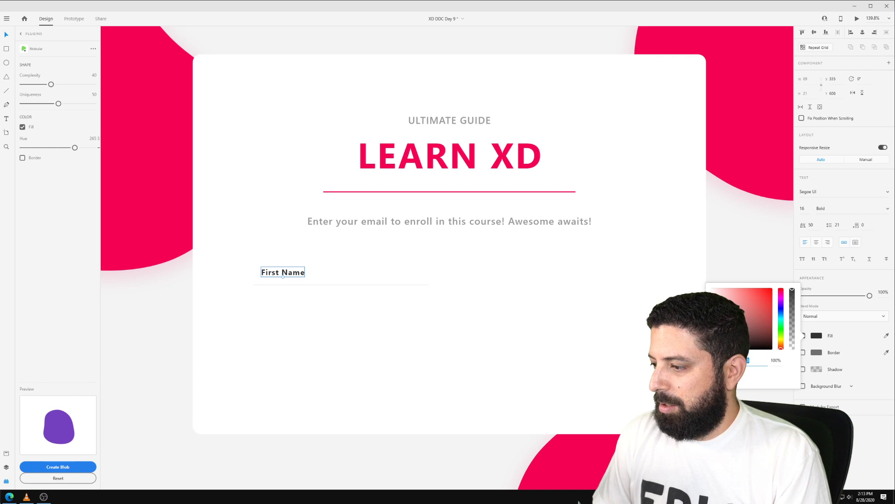
pyautogui.click(886, 337)
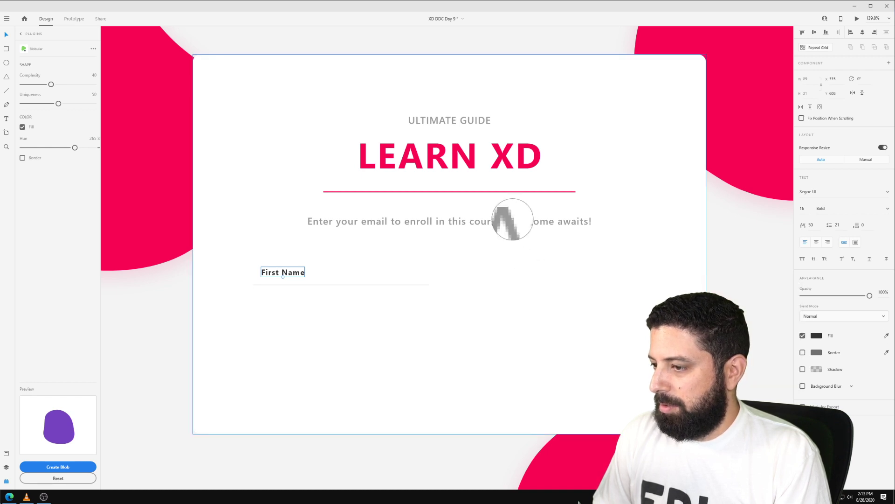
pyautogui.click(512, 218)
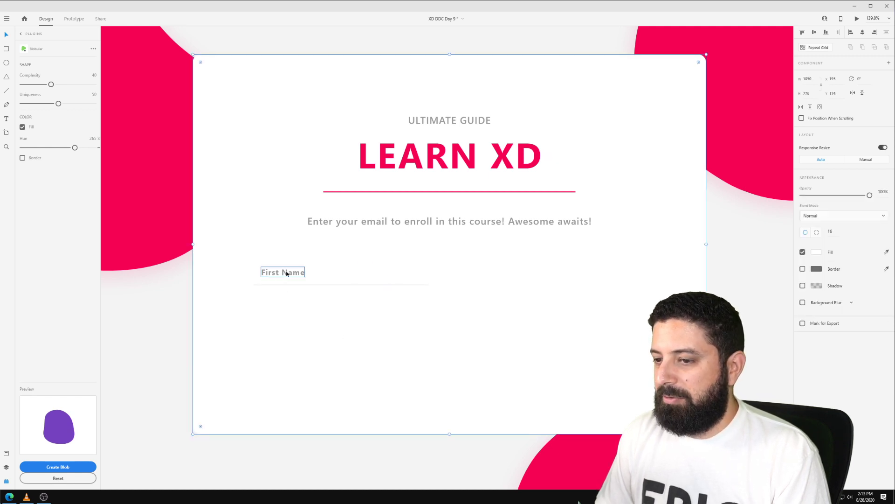
# Group the First Name text with its field rectangle and underline, and place a duplicate of the group beside it on the same row.
pyautogui.keyDown('shift'); pyautogui.click(354, 272); pyautogui.keyUp('shift')
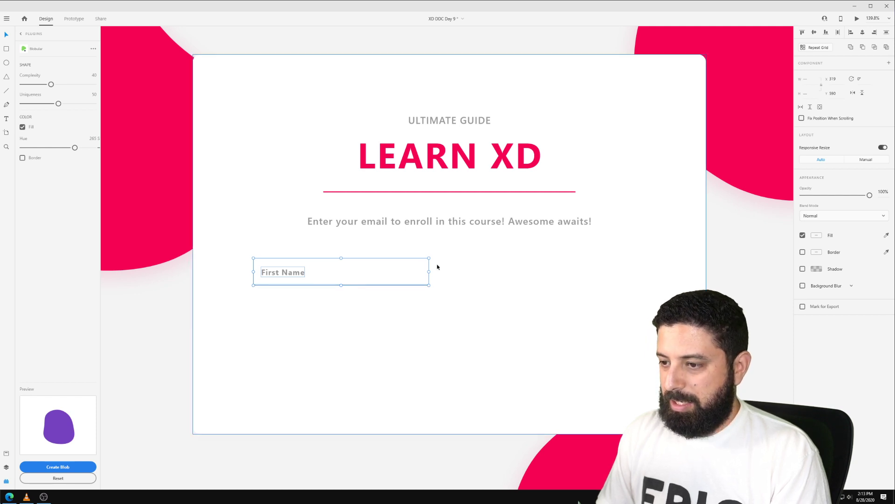
pyautogui.hotkey('ctrl', 'g')
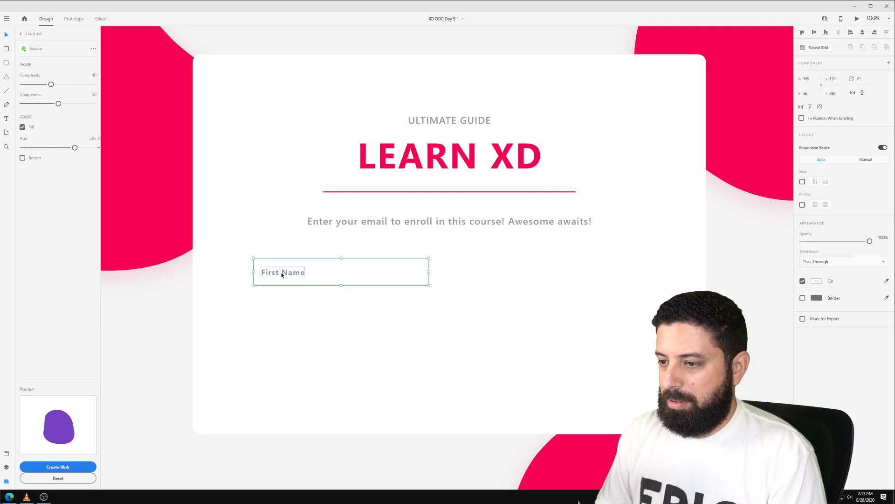
pyautogui.moveTo(283, 275); pyautogui.dragTo(465, 273)
# Change the duplicated field's text to "Email address".
pyautogui.doubleClick(465, 273)
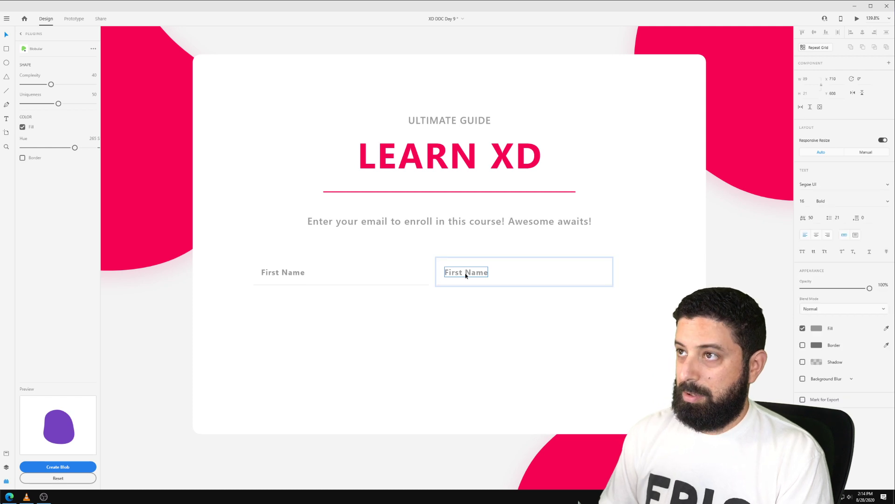
pyautogui.doubleClick(466, 273)
pyautogui.write('Email address')
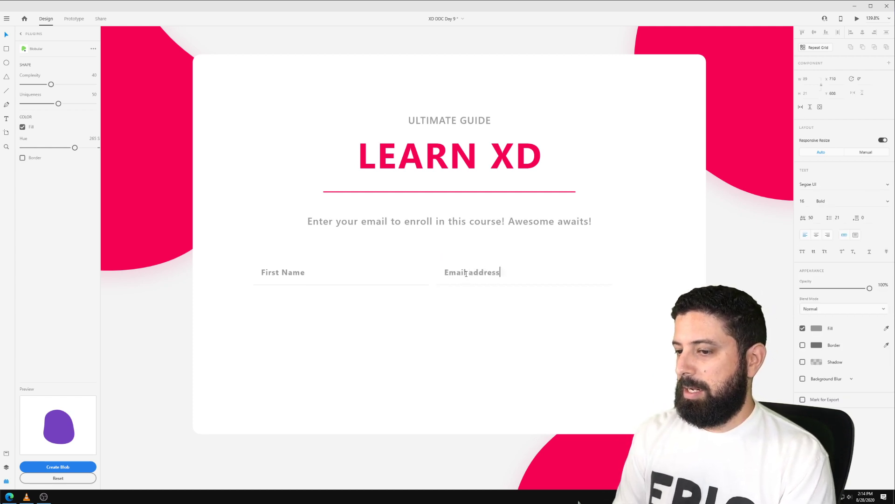
pyautogui.press('Escape')
# Change the original field's text to "First name" with a lowercase n.
pyautogui.doubleClick(284, 273)
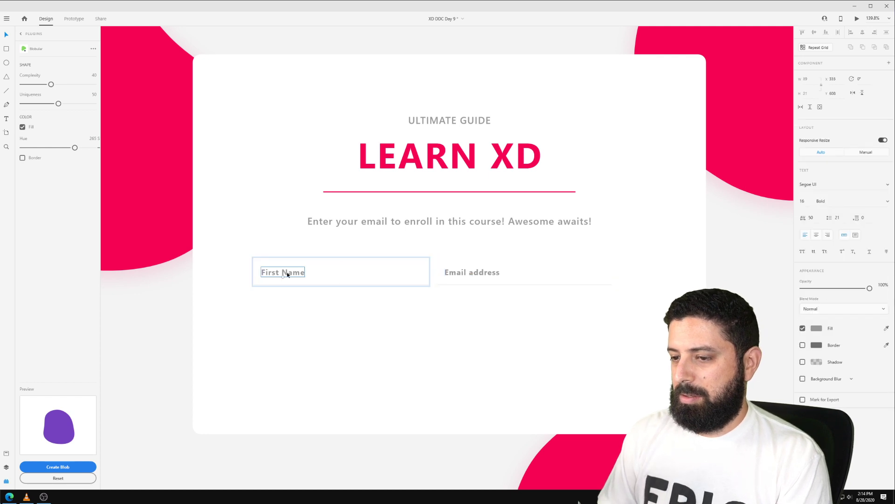
pyautogui.doubleClick(288, 274)
pyautogui.click(288, 272)
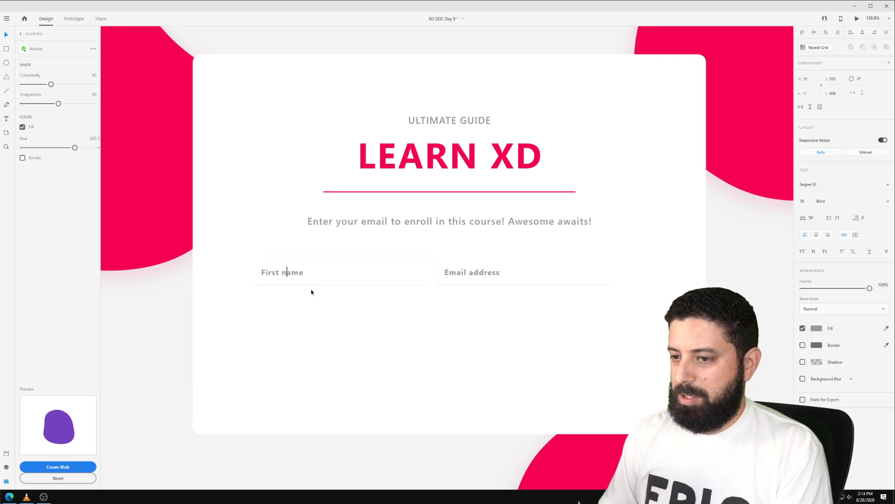
pyautogui.press('Escape')
# Set both the First name and Email address texts to the Regular font weight.
pyautogui.click(485, 272)
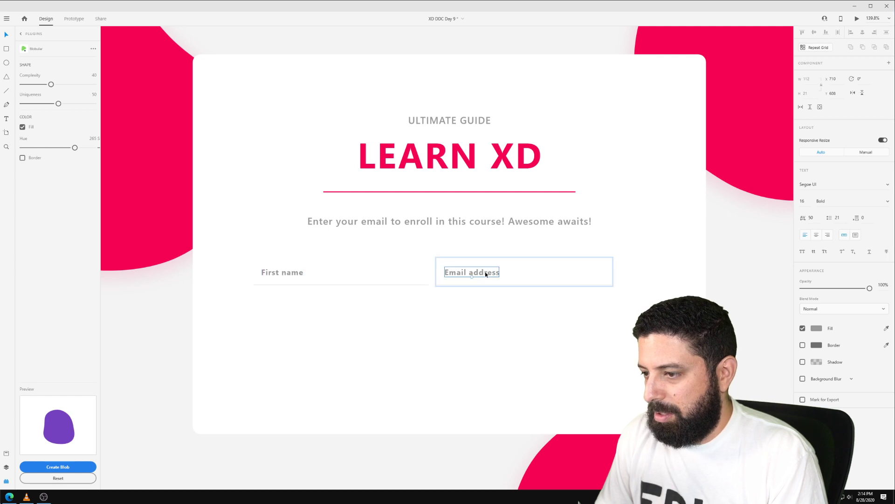
pyautogui.keyDown('shift'); pyautogui.click(286, 273); pyautogui.keyUp('shift')
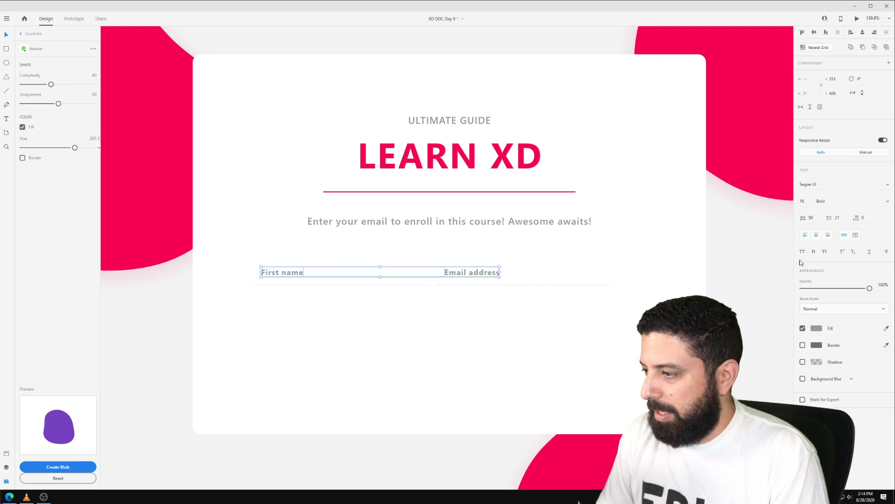
pyautogui.click(890, 203)
pyautogui.click(857, 147)
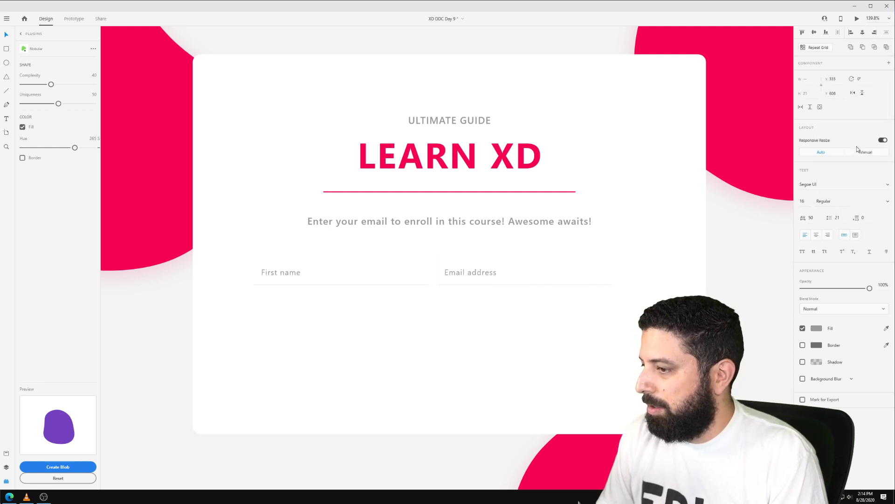
pyautogui.click(484, 357)
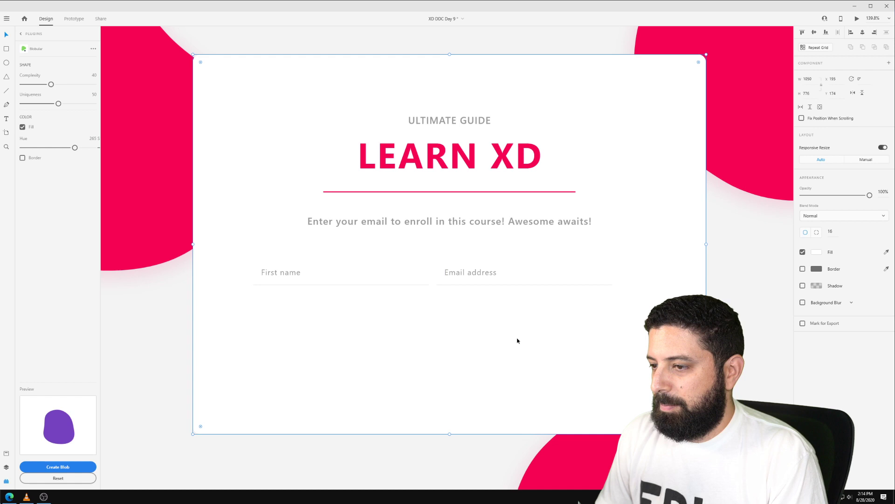
# Group the two form fields together and center the group horizontally on the artboard.
pyautogui.click(388, 283)
pyautogui.keyDown('shift'); pyautogui.click(481, 270); pyautogui.keyUp('shift')
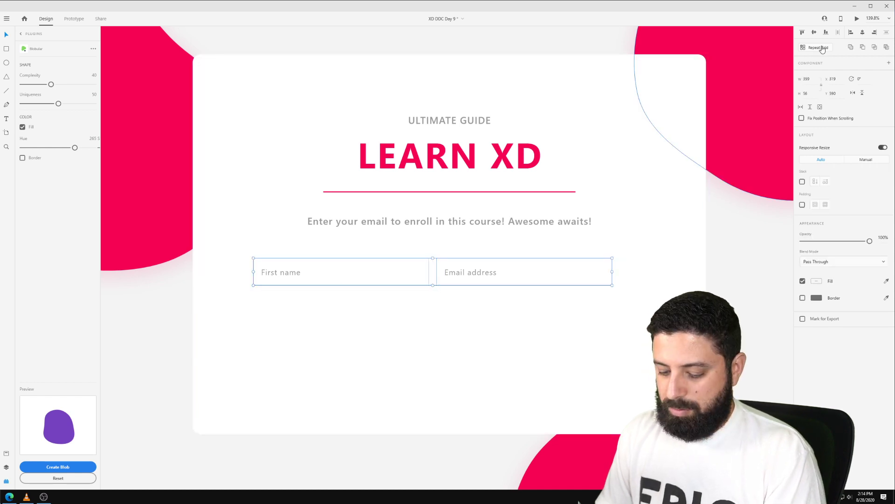
pyautogui.hotkey('ctrl', 'g')
pyautogui.click(863, 34)
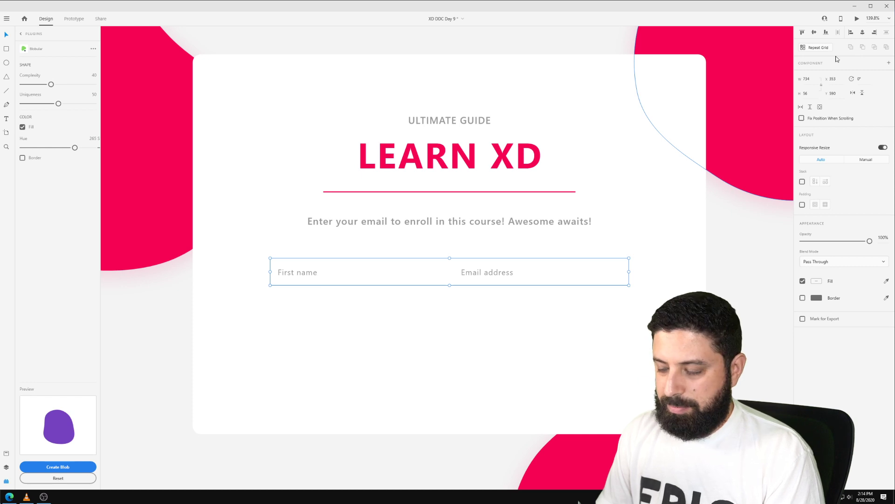
pyautogui.click(511, 320)
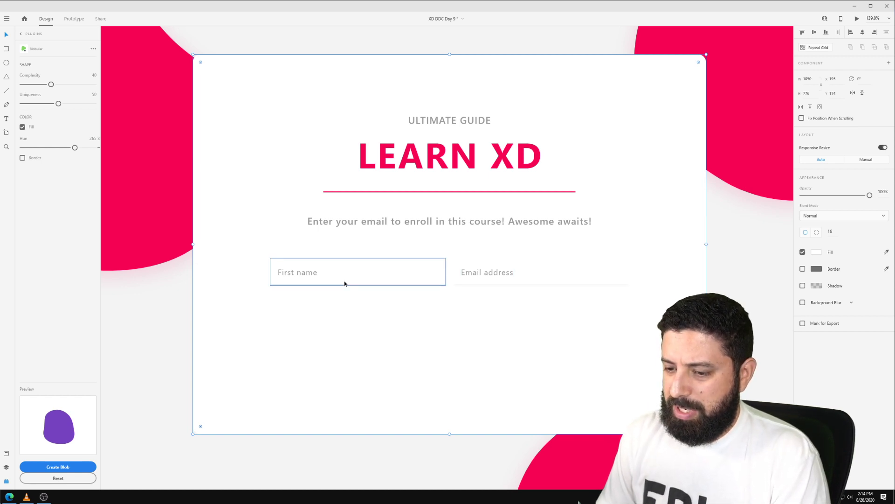
# Draw a button rectangle about 333 wide below the form fields and set its height to 56.
pyautogui.moveTo(376, 318); pyautogui.dragTo(539, 345)
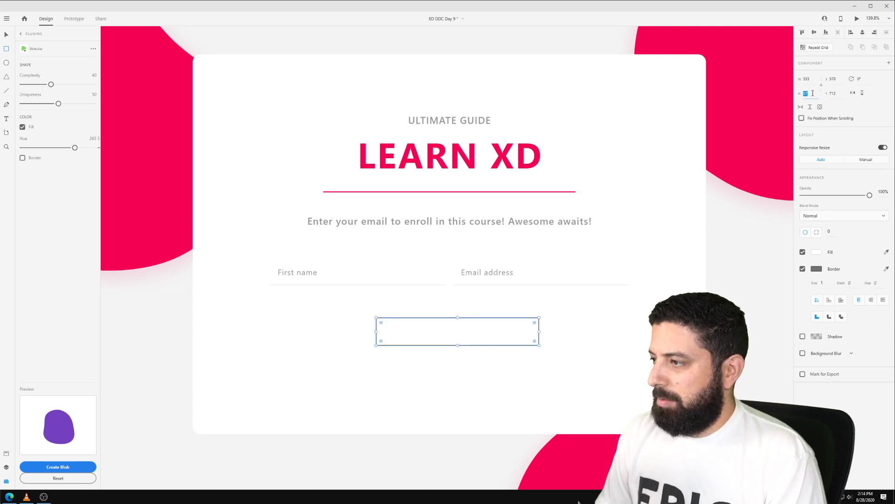
pyautogui.write('56')
pyautogui.press('Return')
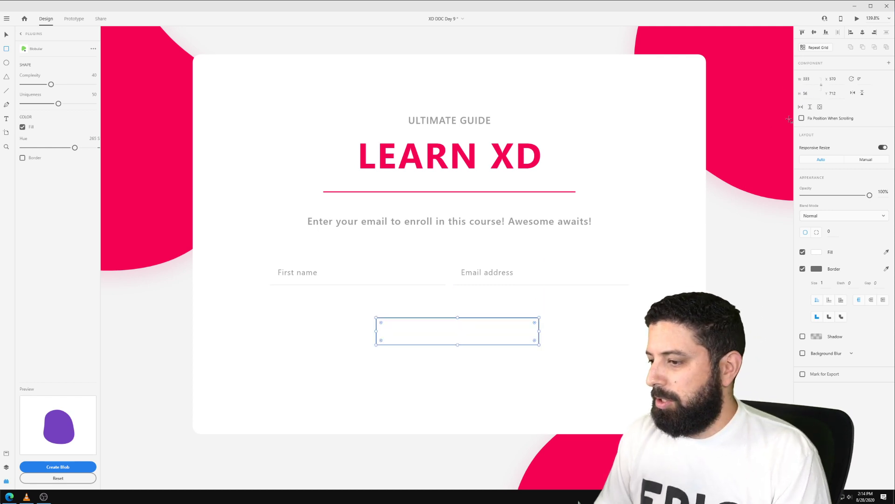
# Remove the button rectangle's border and fill it with the pink sampled from the background blob.
pyautogui.click(802, 269)
pyautogui.click(888, 254)
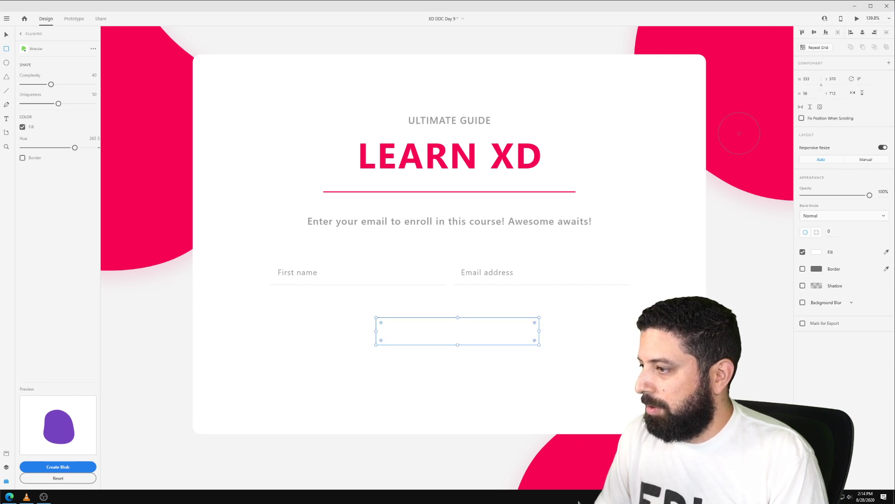
pyautogui.click(740, 134)
pyautogui.press('v')
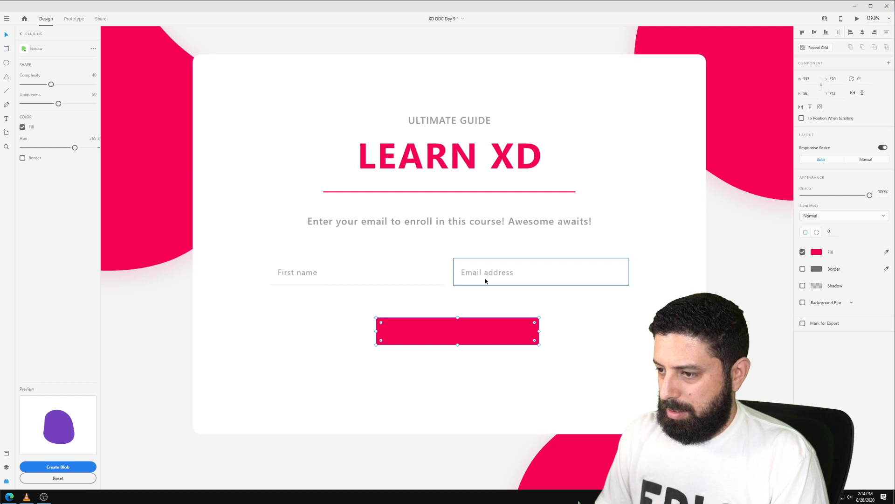
# Copy the Email address text and place the pasted copy in the middle of the pink button.
pyautogui.doubleClick(486, 275)
pyautogui.click(460, 335)
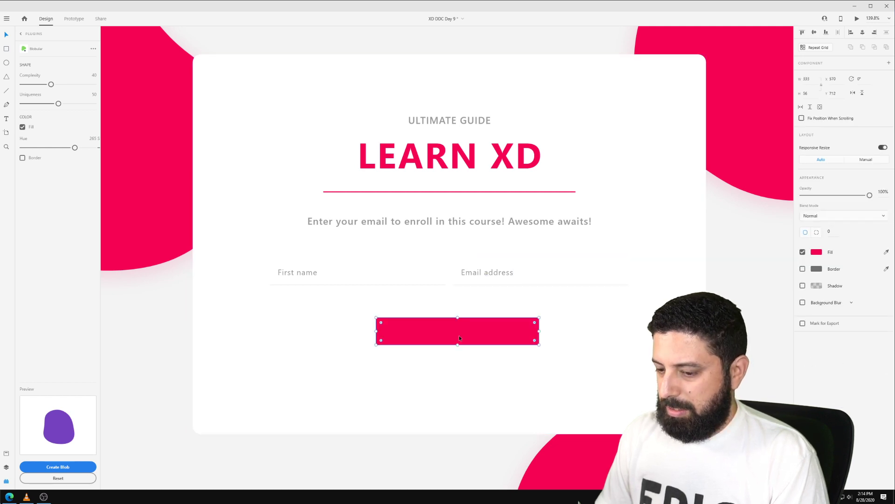
pyautogui.scroll(3, 460, 336)
pyautogui.hotkey('ctrl', 'v')
pyautogui.moveTo(508, 232); pyautogui.dragTo(457, 328)
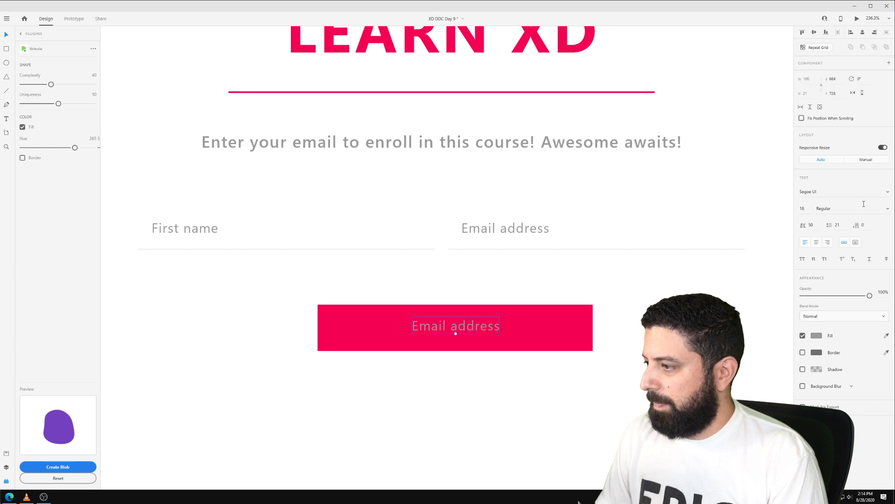
# Make the button's text Bold with a size of 24.
pyautogui.click(889, 208)
pyautogui.click(829, 230)
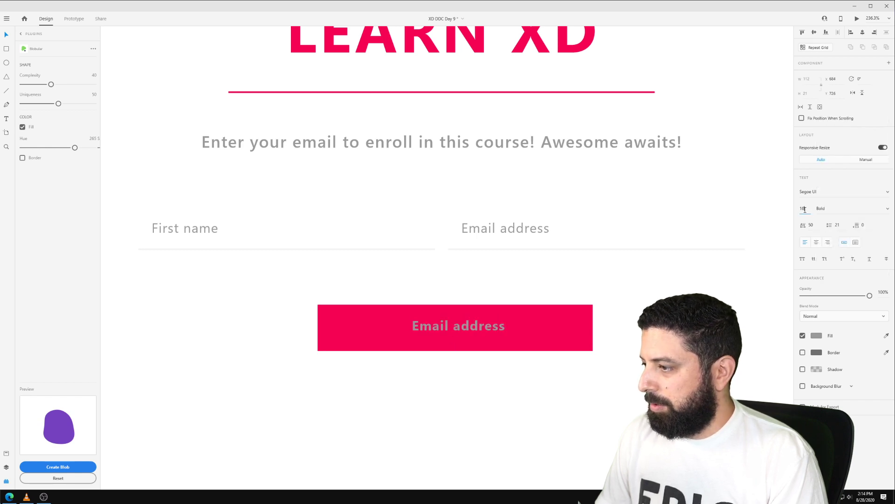
pyautogui.write('24')
pyautogui.press('Return')
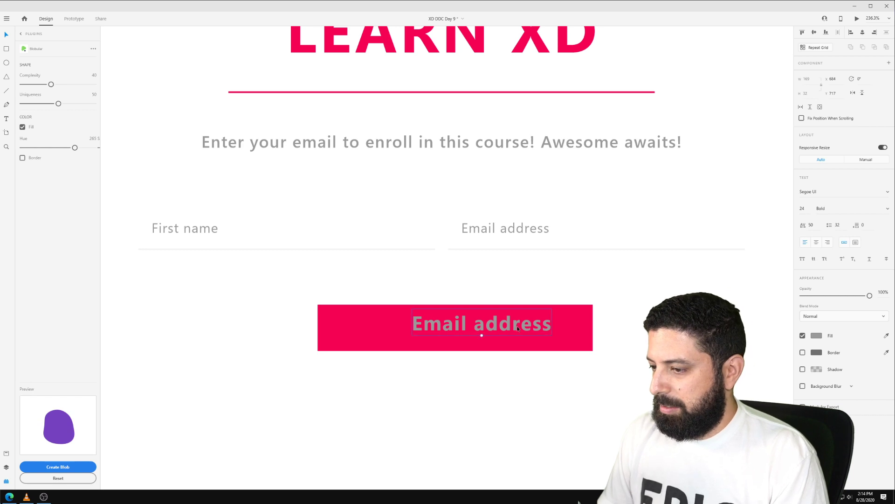
# Recenter the enlarged text on the button and fill it with white sampled from the canvas.
pyautogui.moveTo(540, 329); pyautogui.dragTo(481, 326)
pyautogui.click(887, 335)
pyautogui.click(765, 325)
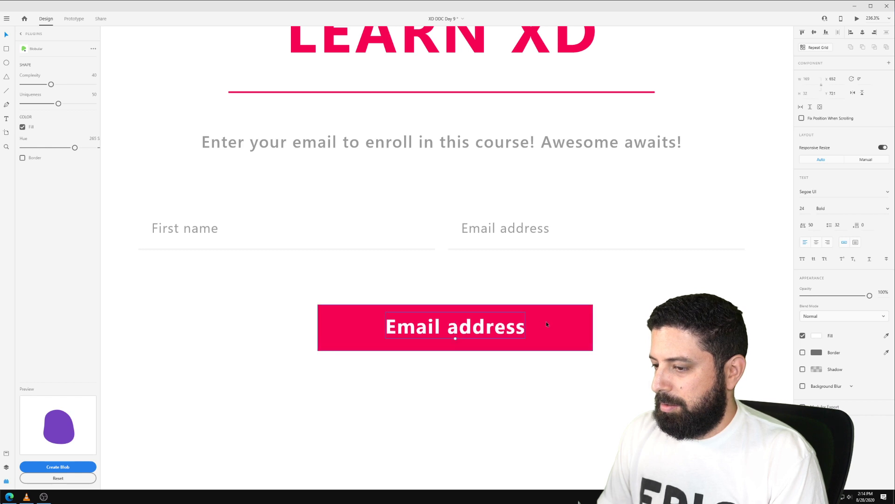
# Round the button rectangle's corners with a radius of 24.
pyautogui.click(573, 335)
pyautogui.scroll(-3, 574, 335)
pyautogui.scroll(-2, 575, 335)
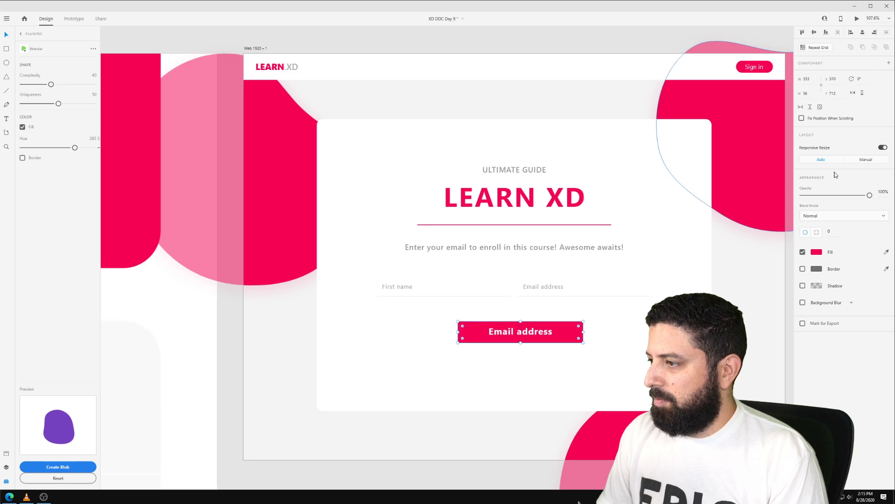
pyautogui.write('24')
pyautogui.press('Return')
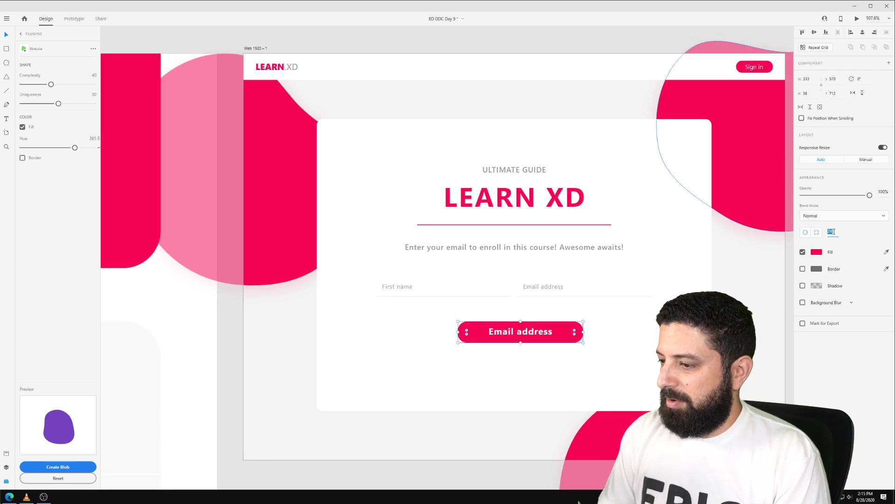
# Set the button rectangle's corner radius to 10.
pyautogui.write('10')
pyautogui.press('Return')
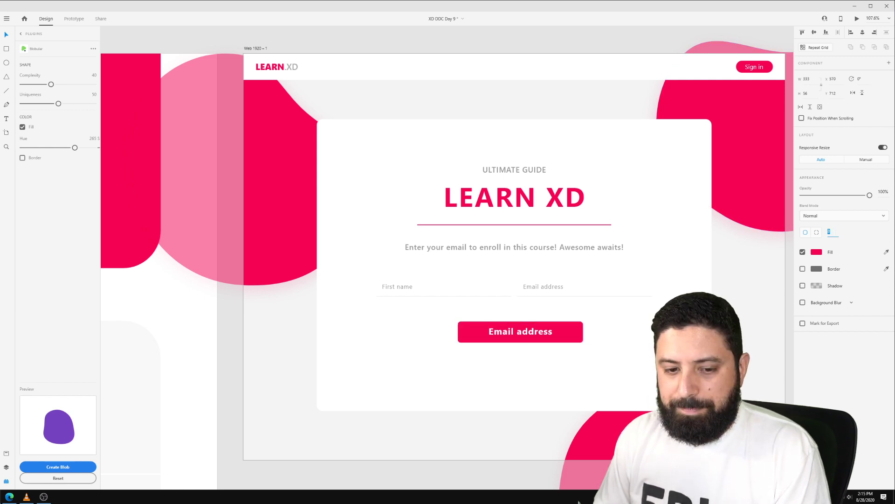
pyautogui.click(607, 375)
# Set the button text's size to 20 and recenter it on the pink rectangle.
pyautogui.scroll(3, 611, 375)
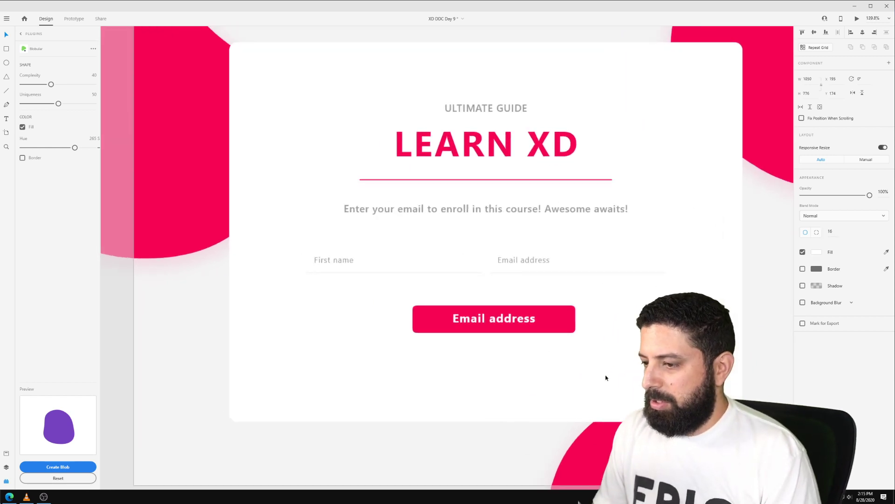
pyautogui.doubleClick(509, 320)
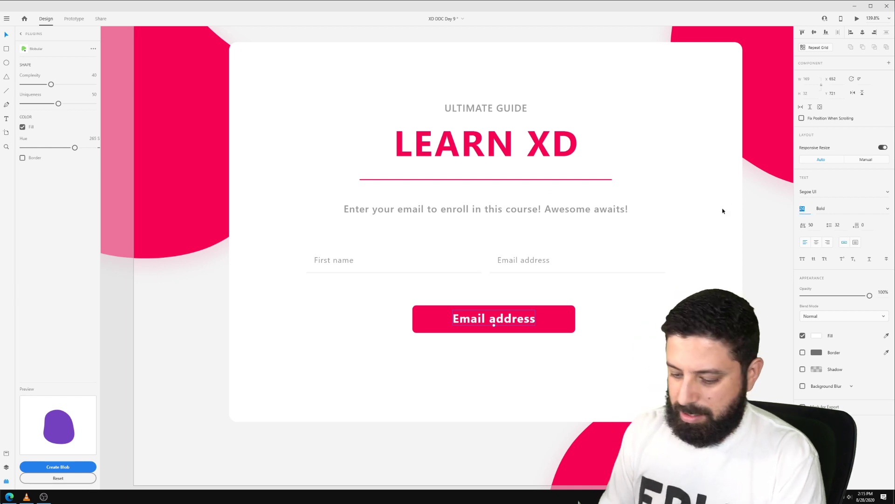
pyautogui.press('Return')
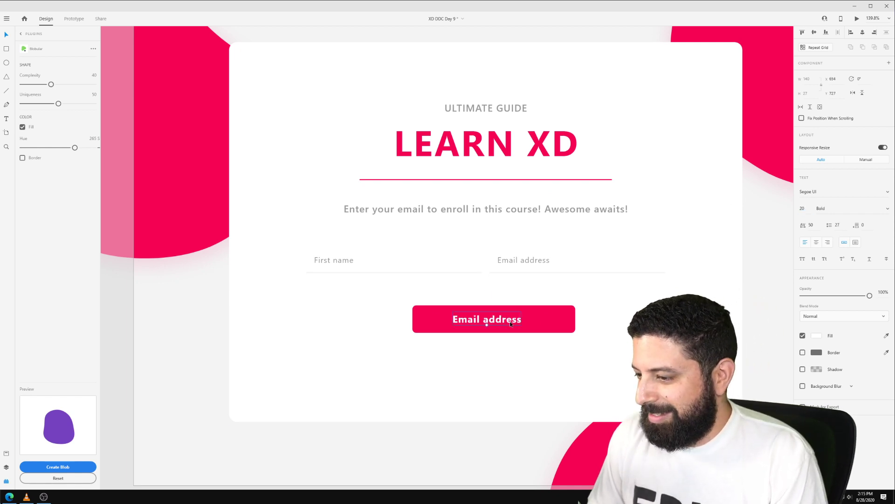
pyautogui.moveTo(508, 325); pyautogui.dragTo(516, 323)
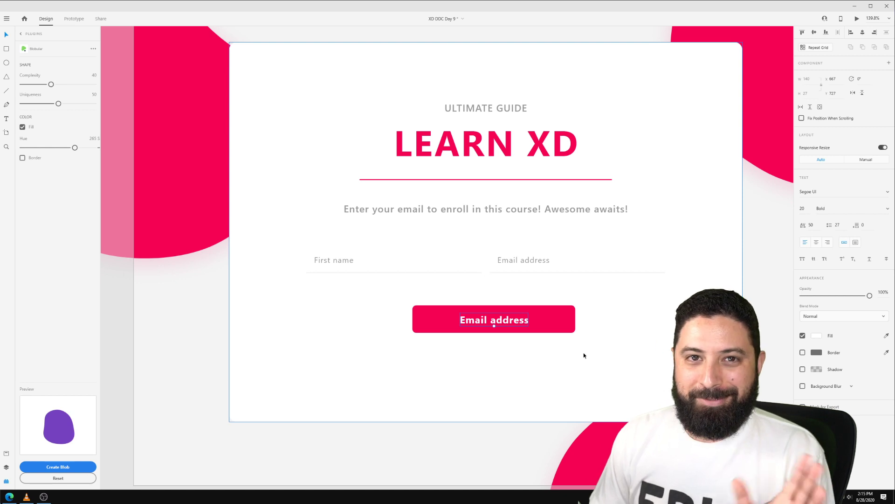
# Group the button text with its rectangle and center the group on the card, 56 px below the form fields.
pyautogui.keyDown('shift'); pyautogui.click(561, 314); pyautogui.keyUp('shift')
pyautogui.hotkey('ctrl', 'g')
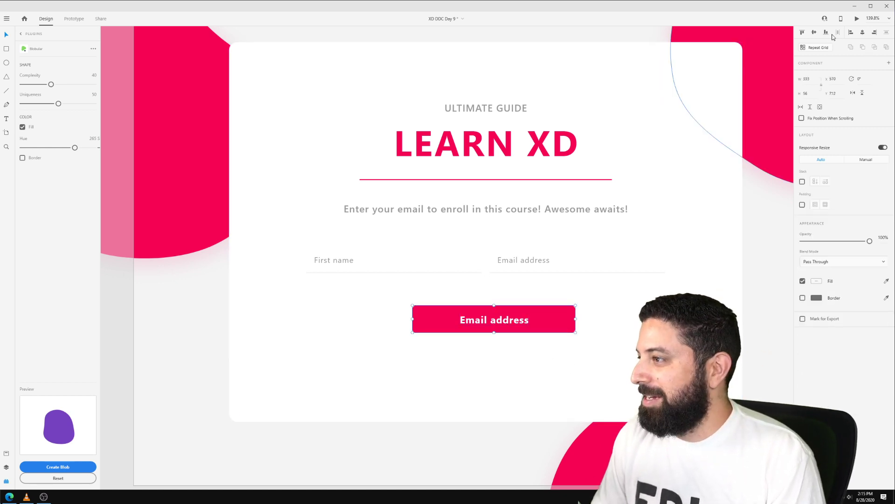
pyautogui.moveTo(521, 325); pyautogui.dragTo(513, 319)
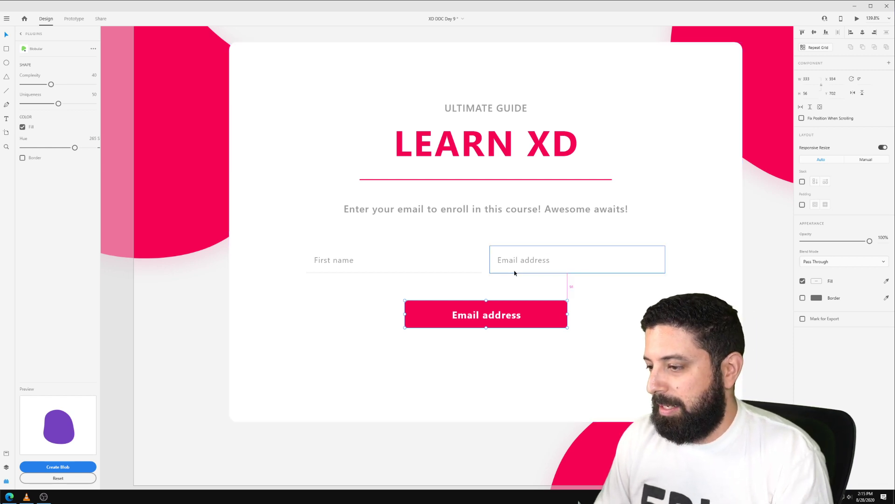
# Group the button, both form fields, the description line, divider, LEARN XD title and ULTIMATE GUIDE text together.
pyautogui.scroll(-3, 515, 273)
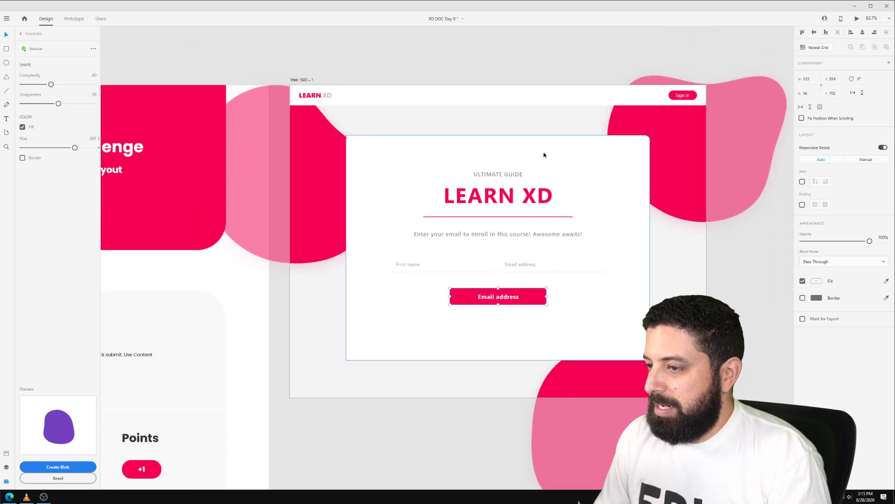
pyautogui.click(502, 165)
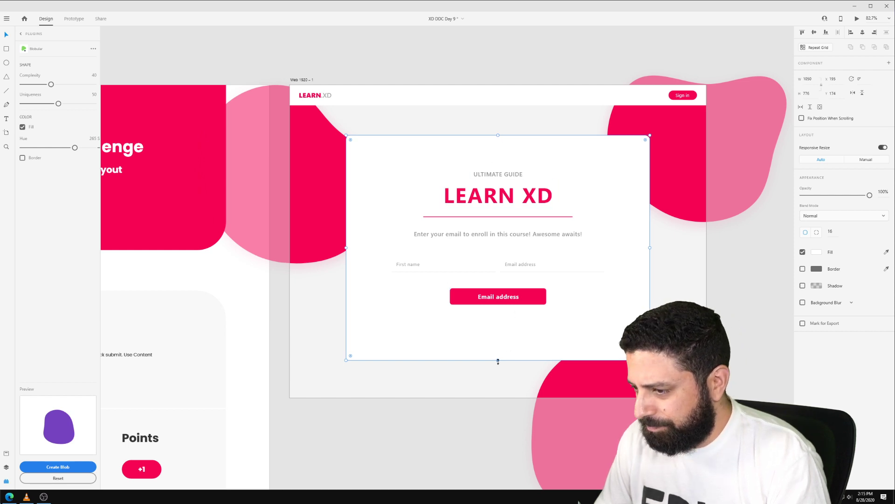
pyautogui.click(513, 295)
pyautogui.keyDown('shift'); pyautogui.click(523, 264); pyautogui.keyUp('shift')
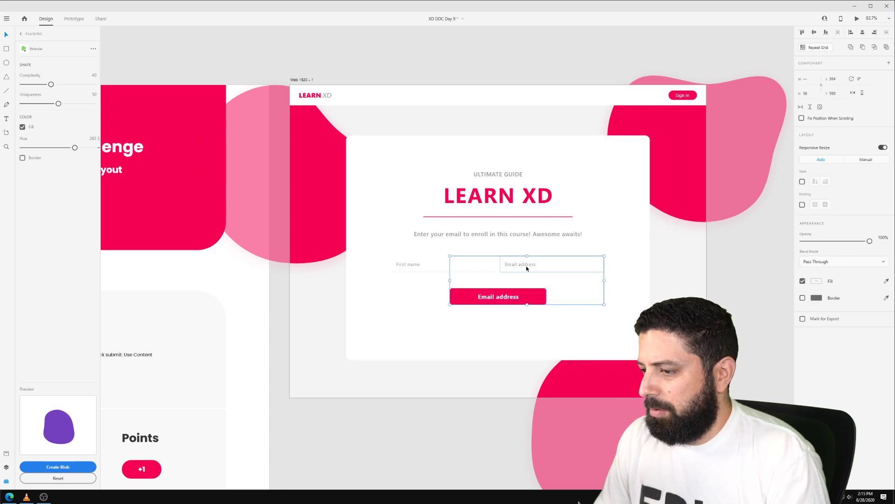
pyautogui.keyDown('shift'); pyautogui.click(420, 263); pyautogui.keyUp('shift')
pyautogui.keyDown('shift'); pyautogui.click(484, 235); pyautogui.keyUp('shift')
pyautogui.keyDown('shift'); pyautogui.click(492, 217); pyautogui.keyUp('shift')
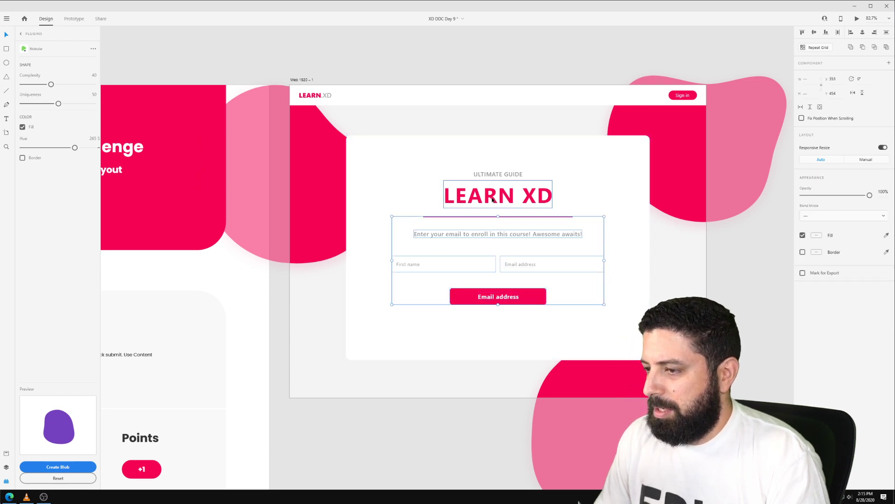
pyautogui.keyDown('shift'); pyautogui.click(494, 197); pyautogui.keyUp('shift')
pyautogui.keyDown('shift'); pyautogui.click(493, 175); pyautogui.keyUp('shift')
pyautogui.hotkey('ctrl', 'g')
# Group the content with the white card background and enable padding with a separate value for each edge.
pyautogui.keyDown('shift'); pyautogui.click(519, 157); pyautogui.keyUp('shift')
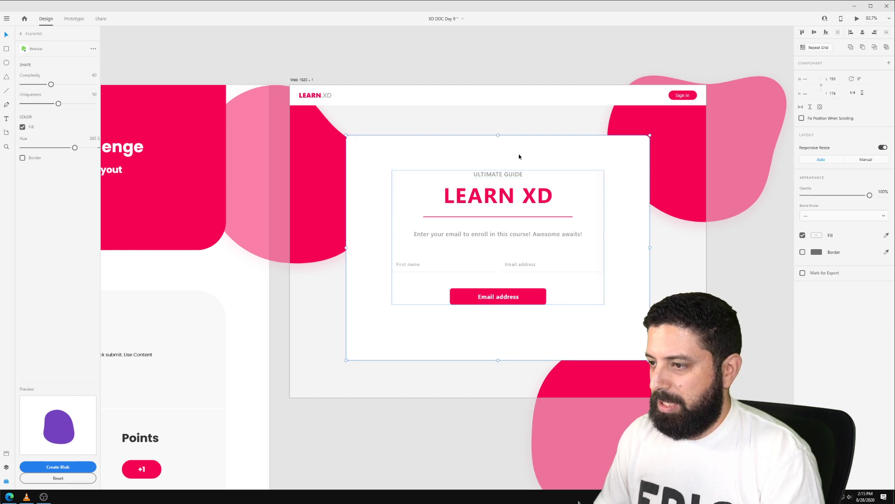
pyautogui.hotkey('ctrl', 'g')
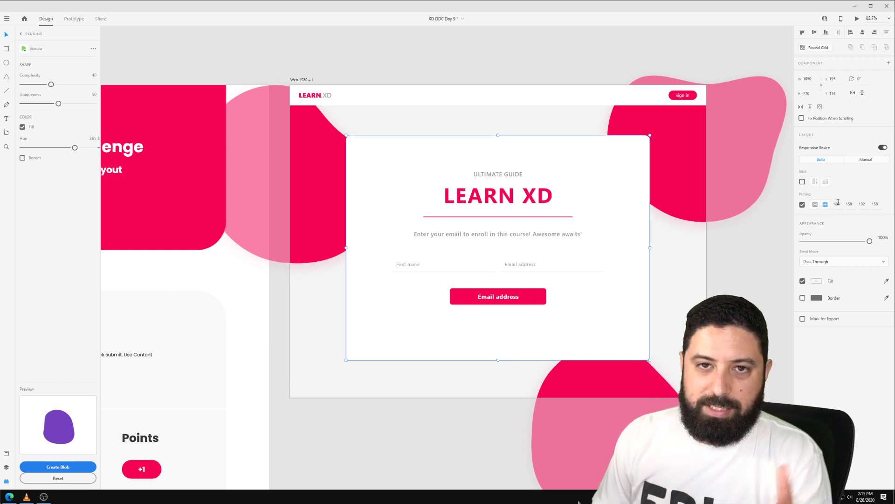
pyautogui.click(816, 205)
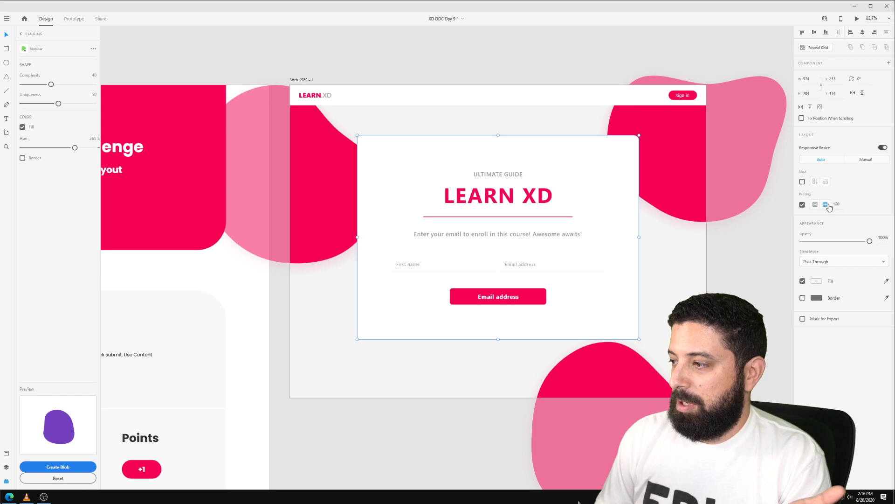
pyautogui.click(826, 205)
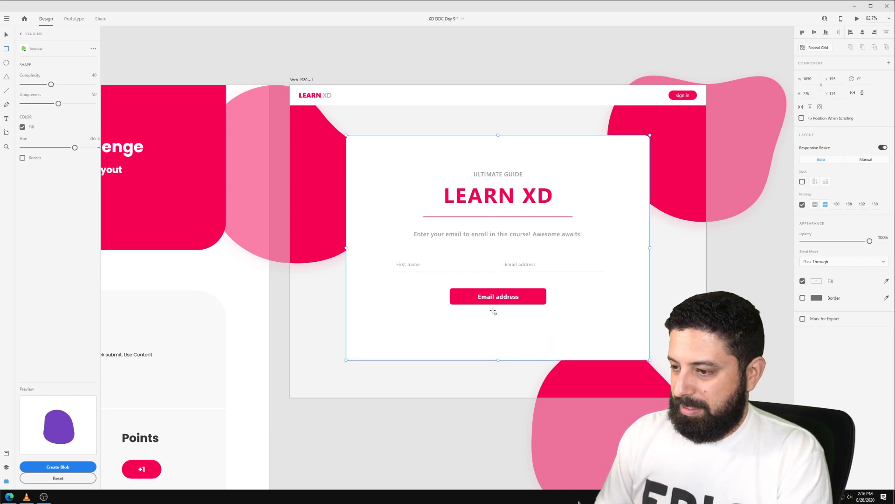
# Draw a borderless rectangle about 121 × 192 between the button and the card's lower edge, filled with purple.
pyautogui.press('r')
pyautogui.moveTo(485, 306); pyautogui.dragTo(520, 359)
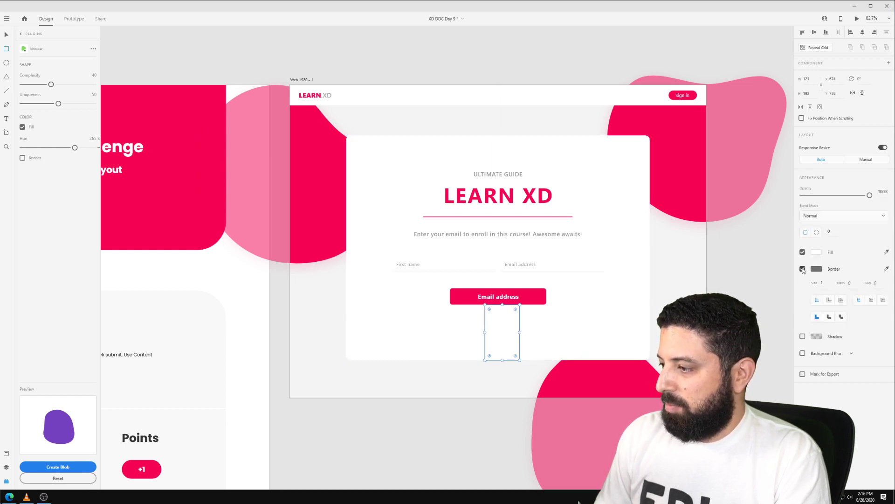
pyautogui.click(816, 252)
pyautogui.click(763, 228)
pyautogui.moveTo(764, 229)
pyautogui.mouseDown()
pyautogui.moveTo(729, 249)
pyautogui.moveTo(753, 250)
pyautogui.moveTo(782, 224)
pyautogui.mouseUp()
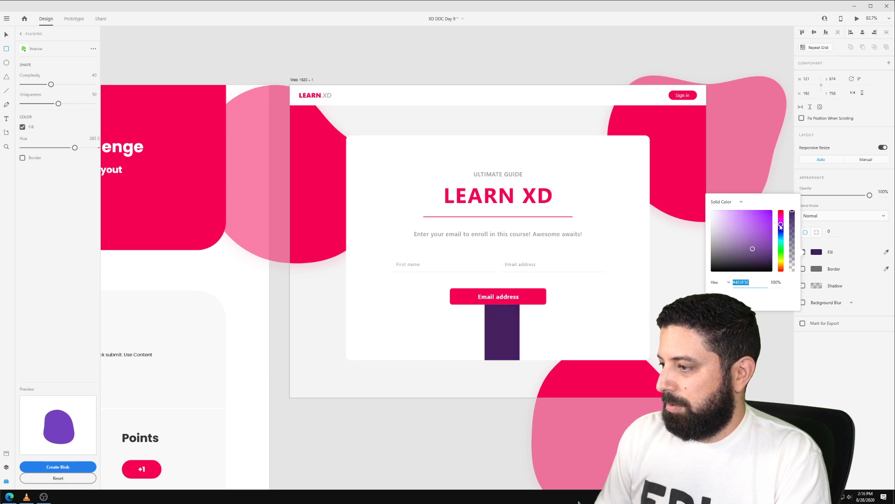
pyautogui.click(749, 221)
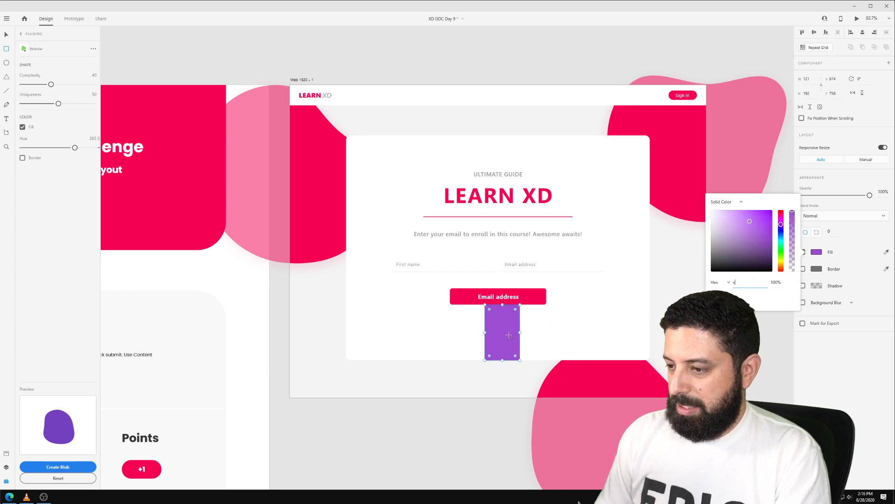
pyautogui.click(493, 328)
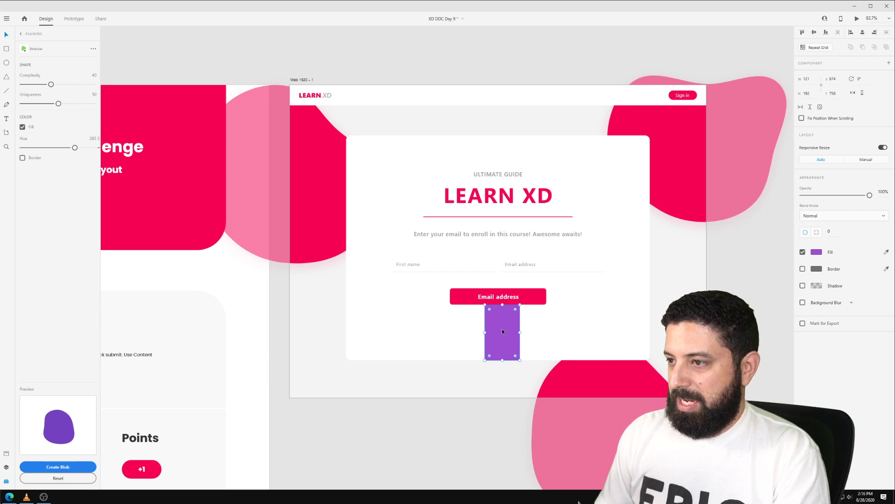
# Show the layers and duplicate the purple rectangle to the card's left side, right side and above the title as padding markers.
pyautogui.press('v')
pyautogui.click(7, 467)
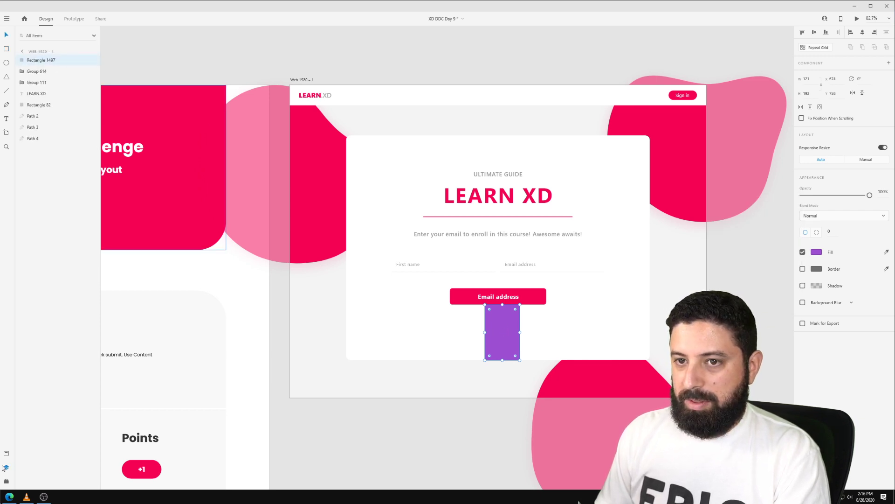
pyautogui.keyDown('alt'); pyautogui.moveTo(502, 321); pyautogui.dragTo(373, 268); pyautogui.keyUp('alt')
pyautogui.keyDown('alt'); pyautogui.moveTo(513, 351); pyautogui.dragTo(507, 164); pyautogui.keyUp('alt')
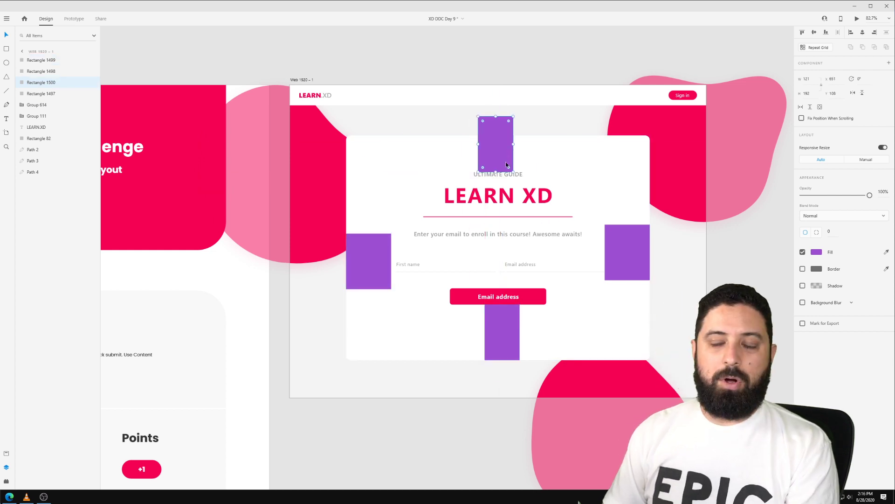
# Delete all four purple rectangles together, and undo the deletion.
pyautogui.keyDown('shift'); pyautogui.click(346, 259); pyautogui.keyUp('shift')
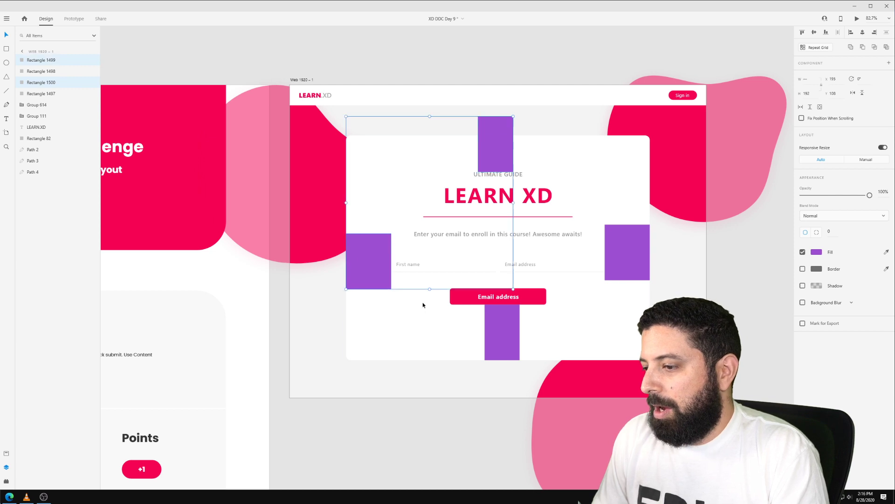
pyautogui.keyDown('shift'); pyautogui.click(502, 332); pyautogui.keyUp('shift')
pyautogui.keyDown('shift'); pyautogui.click(644, 256); pyautogui.keyUp('shift')
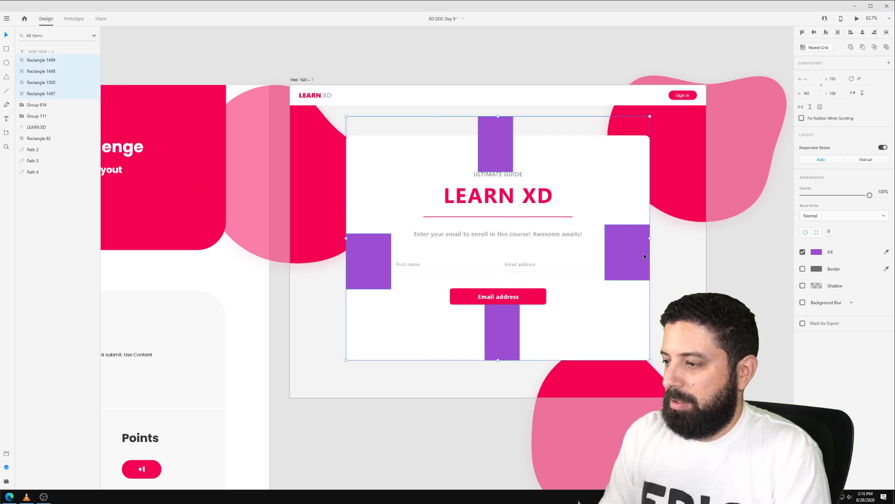
pyautogui.press('Delete')
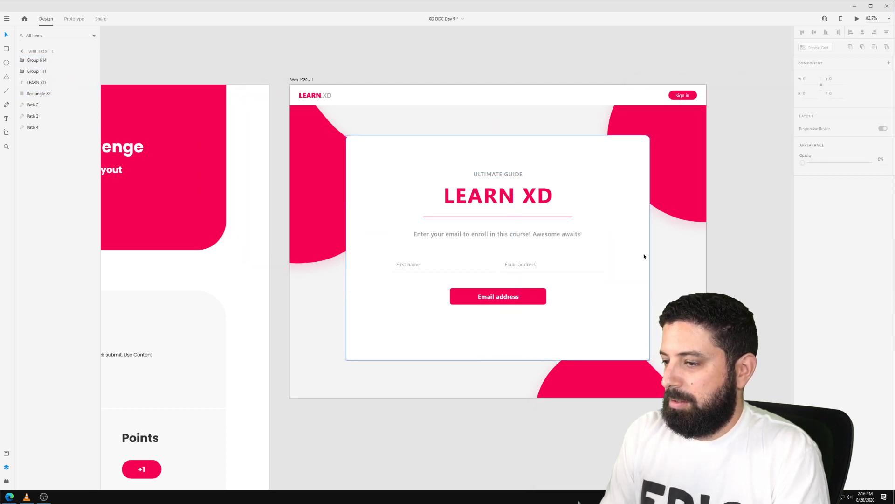
pyautogui.hotkey('ctrl', 'z')
# Delete the right, lower and left purple rectangles, followed by the upper one.
pyautogui.click(644, 253)
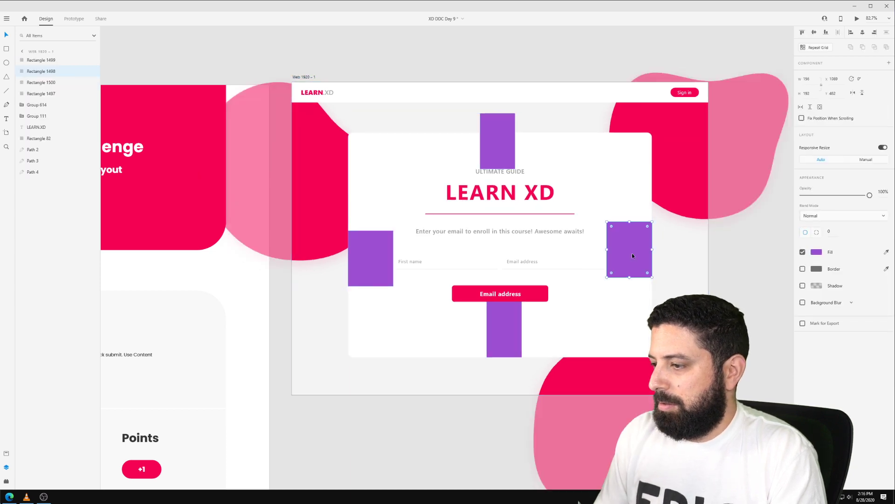
pyautogui.keyDown('shift'); pyautogui.click(498, 322); pyautogui.keyUp('shift')
pyautogui.keyDown('shift'); pyautogui.click(373, 276); pyautogui.keyUp('shift')
pyautogui.press('Delete')
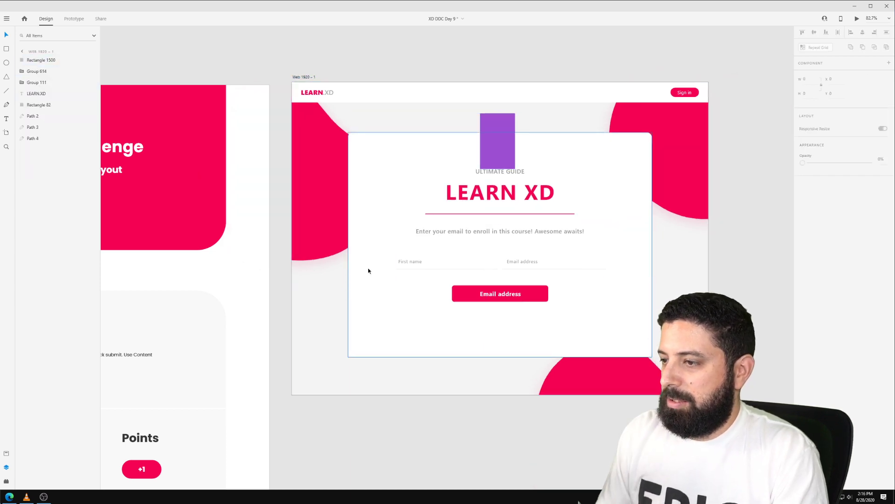
pyautogui.click(493, 124)
pyautogui.press('Delete')
# Switch the card group to the same padding on all edges and reduce it to 40.
pyautogui.click(500, 165)
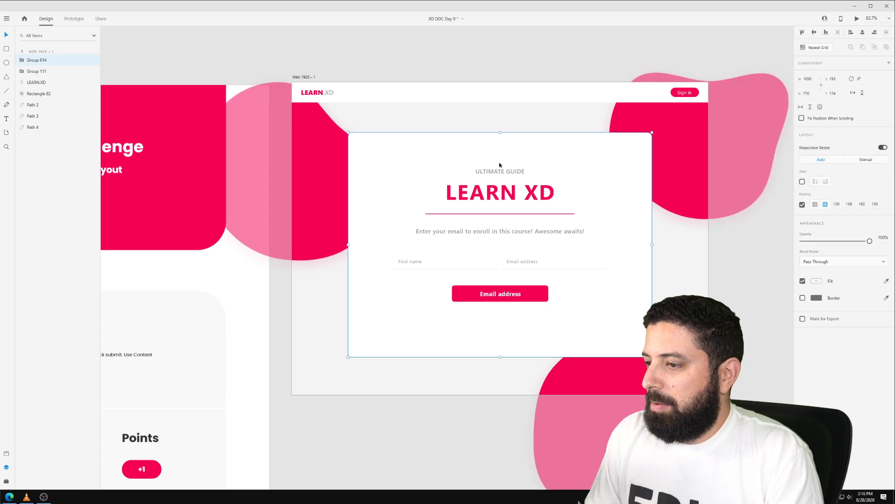
pyautogui.click(816, 206)
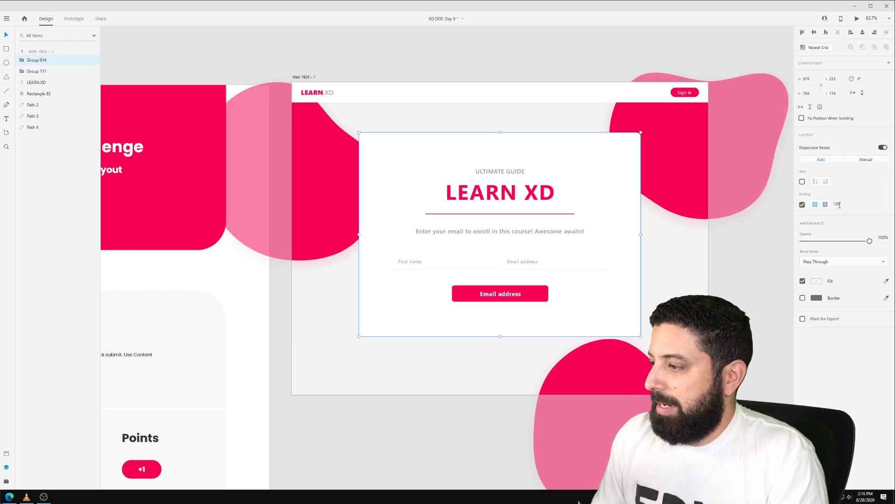
pyautogui.click(838, 205)
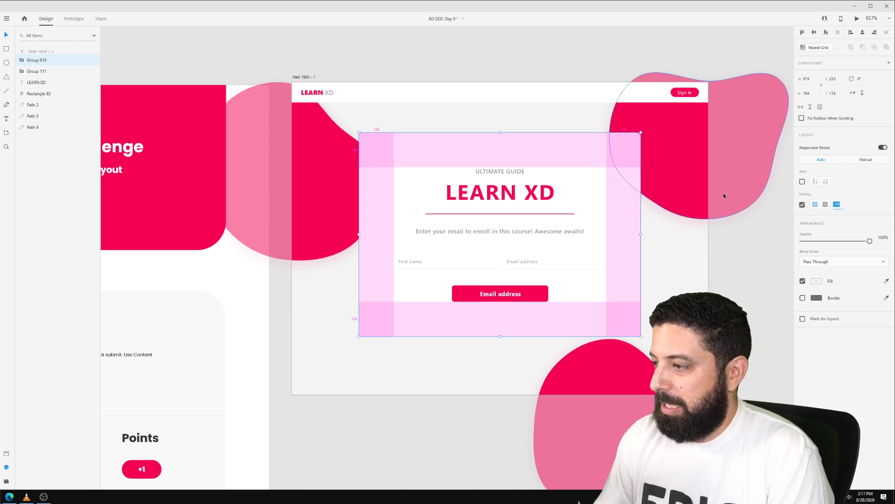
pyautogui.hotkey('shift', 'Down')
pyautogui.hotkey('shift', 'Down')
pyautogui.hotkey('shift', 'Down')
pyautogui.hotkey('shift', 'Down')
pyautogui.hotkey('shift', 'Down')
pyautogui.hotkey('shift', 'Down')
pyautogui.hotkey('shift', 'Down')
pyautogui.hotkey('shift', 'Down')
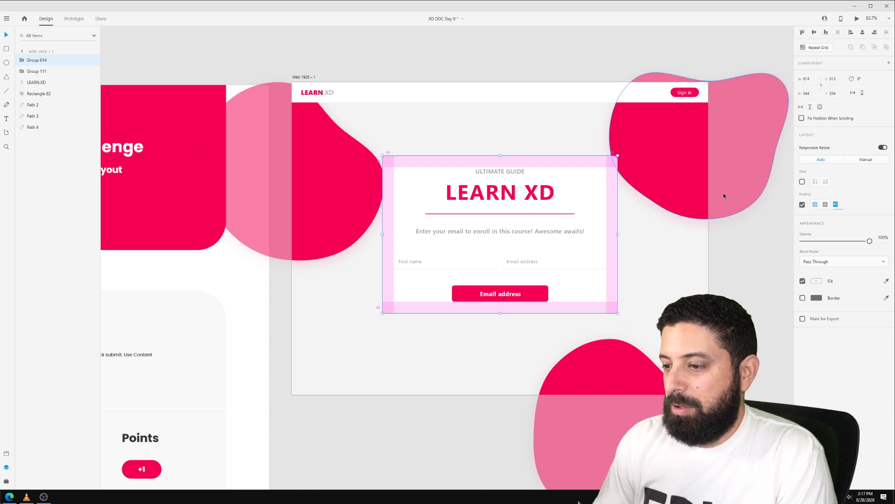
pyautogui.click(774, 277)
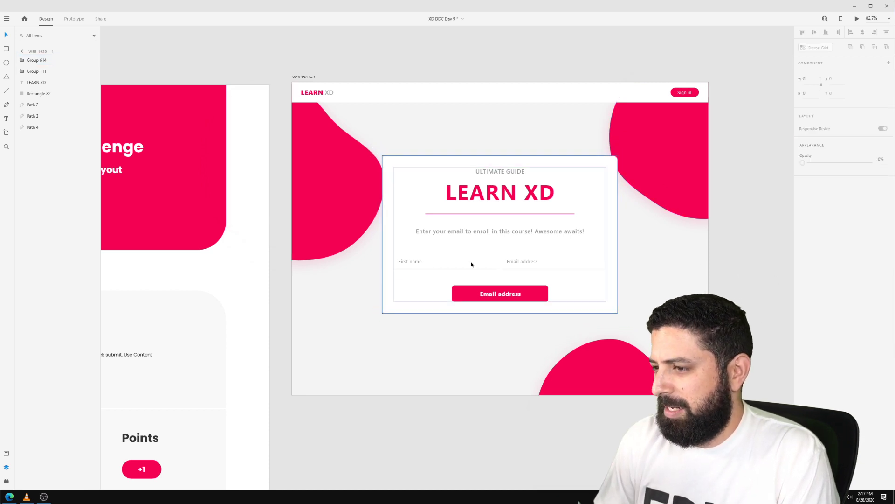
# Increase the card group's uniform padding to 104.
pyautogui.click(581, 164)
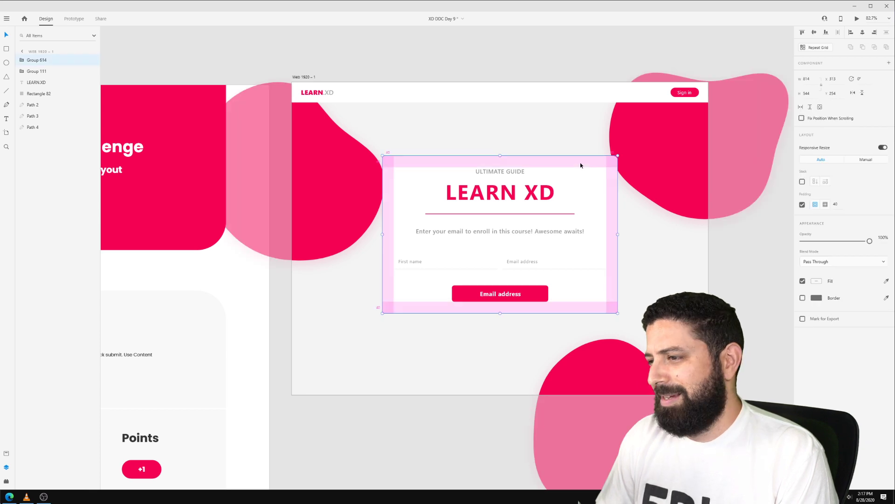
pyautogui.click(835, 204)
pyautogui.hotkey('shift', 'Up')
pyautogui.hotkey('shift', 'Up')
pyautogui.hotkey('shift', 'Up')
pyautogui.hotkey('shift', 'Up')
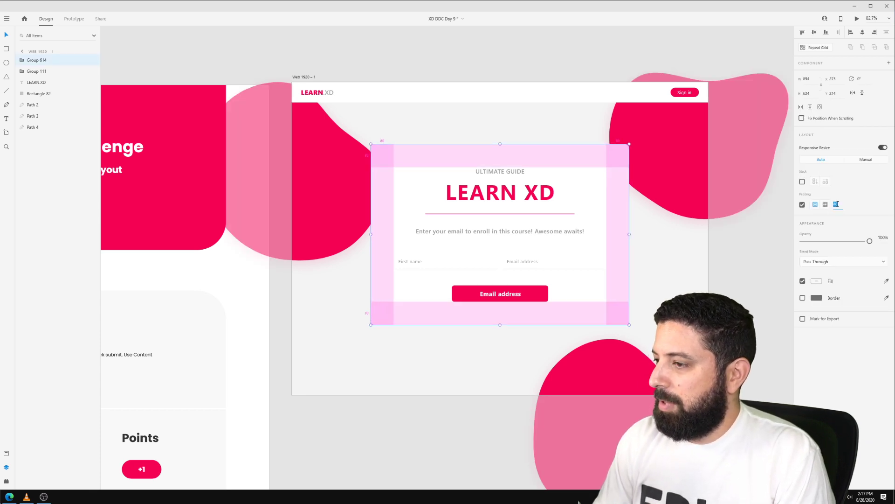
pyautogui.hotkey('shift', 'Up')
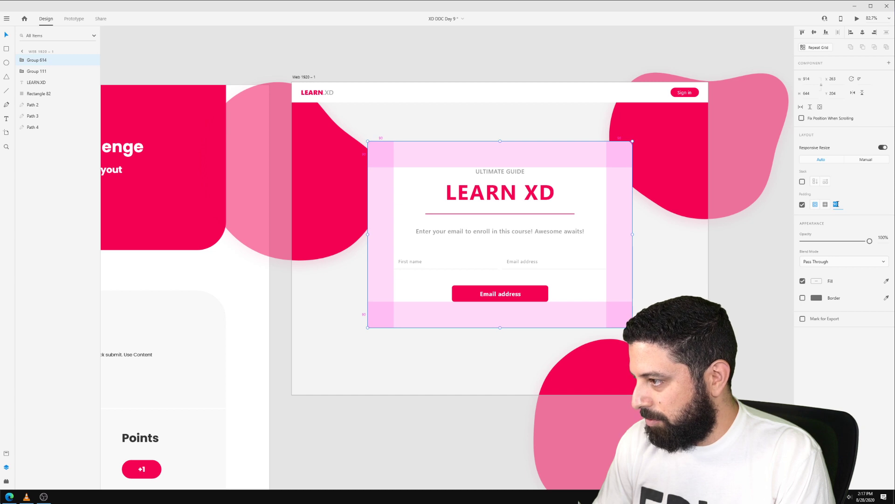
pyautogui.hotkey('shift', 'Up')
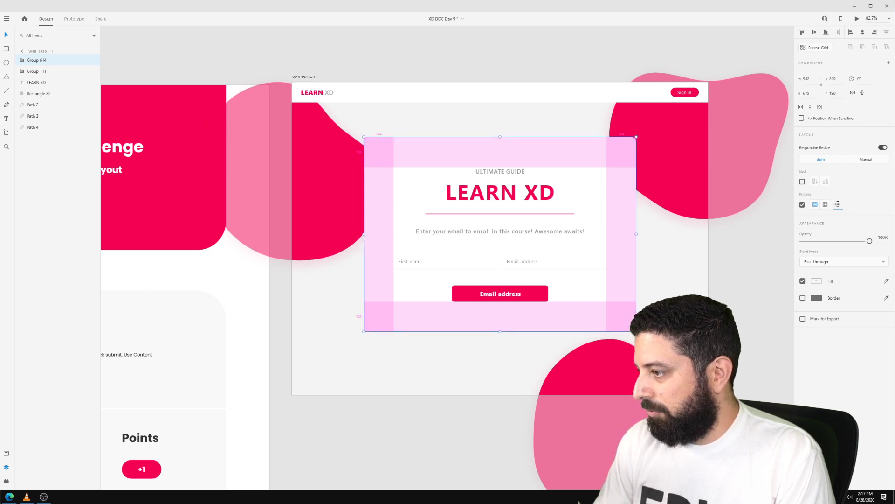
# Center the card group vertically on the artboard.
pyautogui.press('Escape')
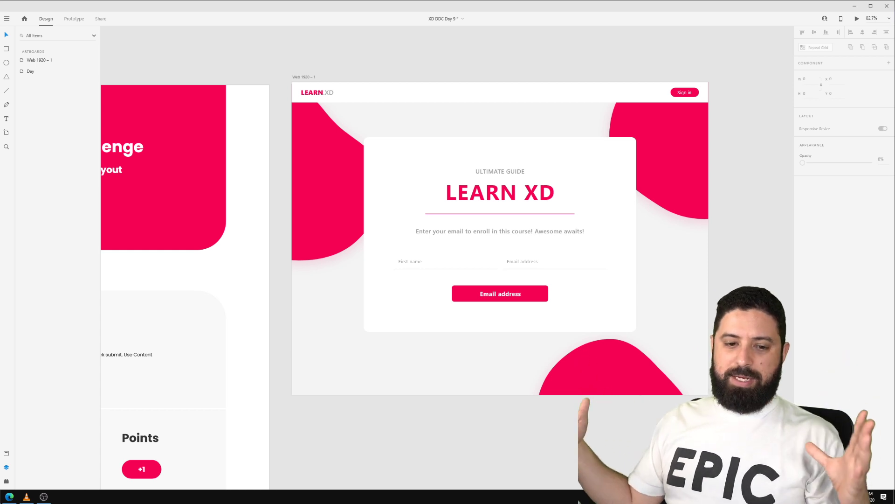
pyautogui.click(594, 246)
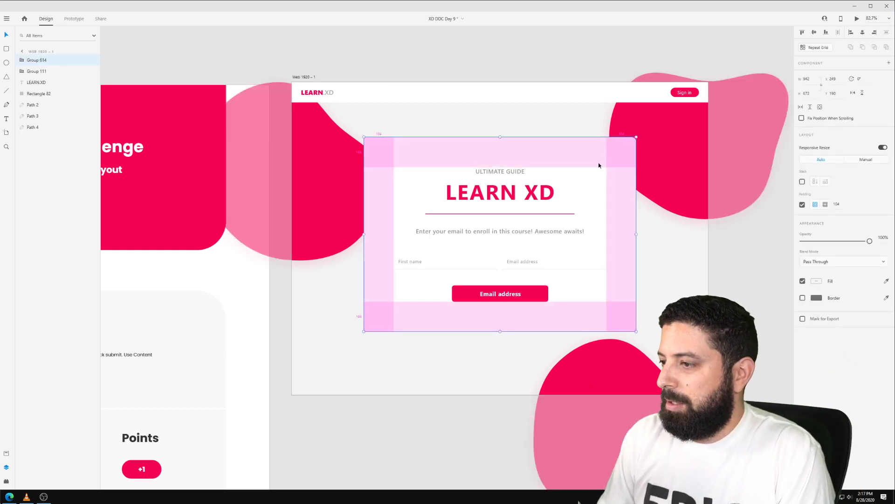
pyautogui.click(813, 33)
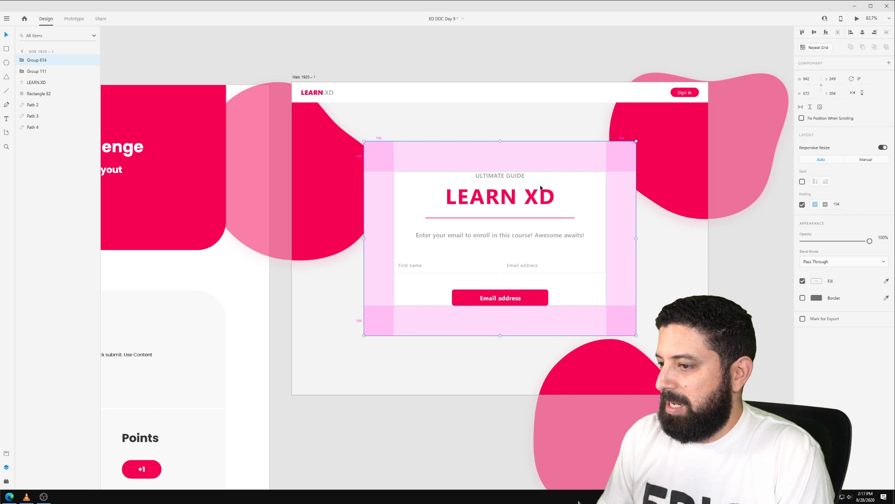
pyautogui.click(530, 62)
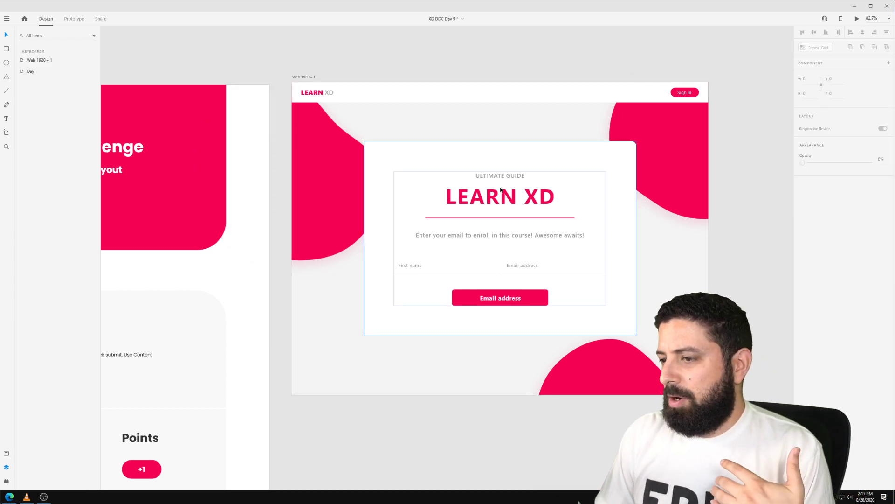
# Try moving the ULTIMATE GUIDE and LEARN XD headings, the divider line and the description together to the left of the form fields.
pyautogui.click(500, 191)
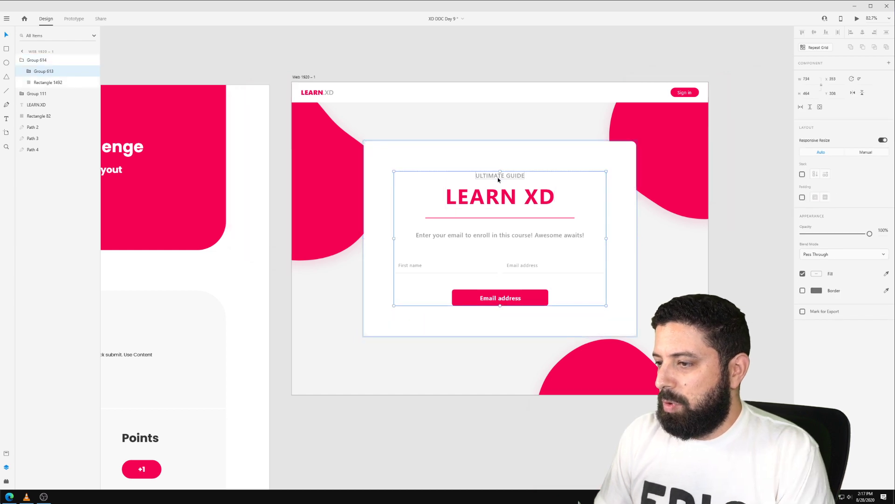
pyautogui.press('Escape')
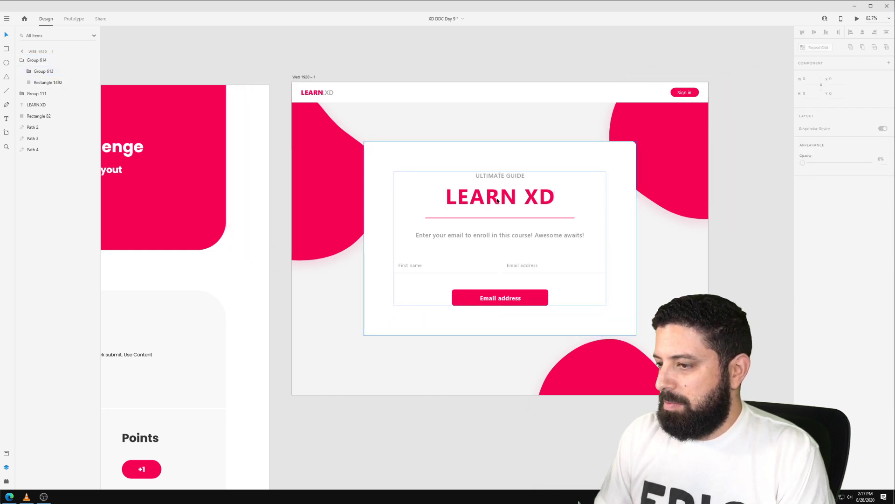
pyautogui.keyDown('ctrl'); pyautogui.click(501, 176); pyautogui.keyUp('ctrl')
pyautogui.keyDown('shift'); pyautogui.click(502, 198); pyautogui.keyUp('shift')
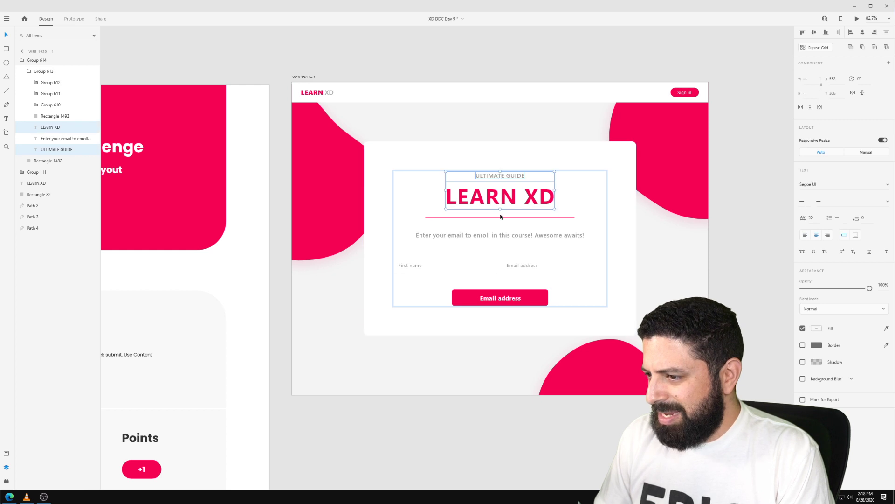
pyautogui.keyDown('shift'); pyautogui.click(501, 218); pyautogui.keyUp('shift')
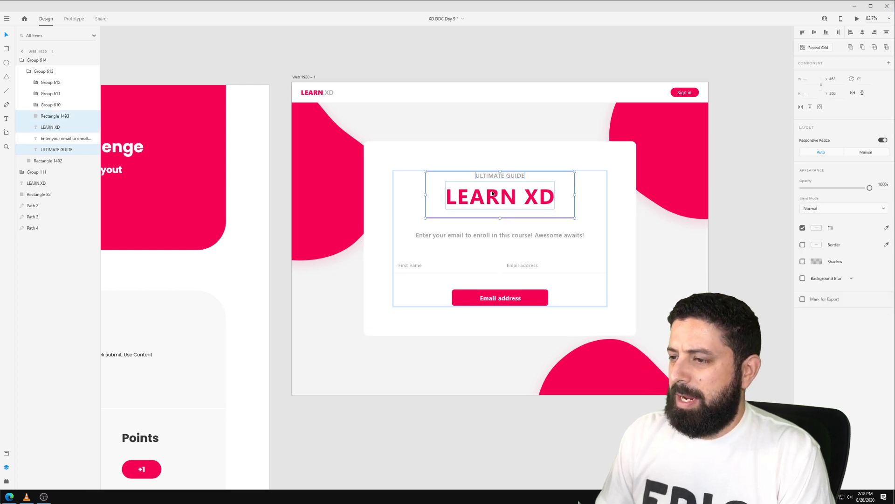
pyautogui.click(517, 304)
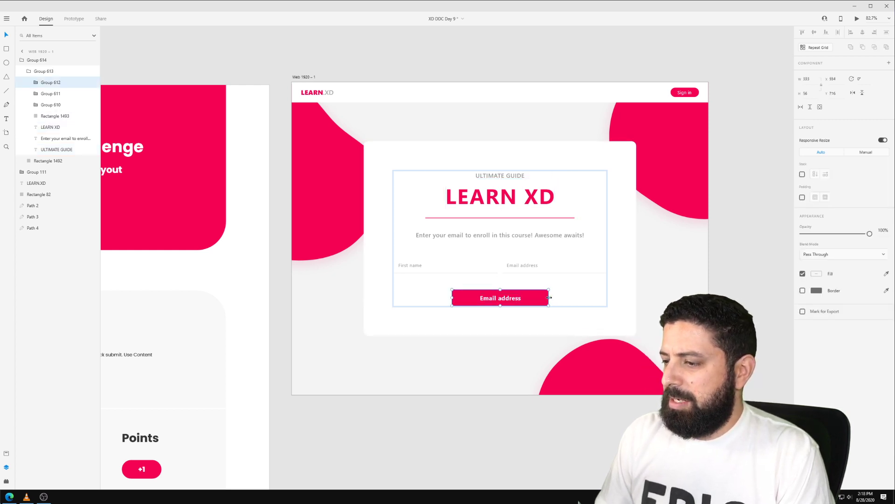
pyautogui.click(498, 218)
pyautogui.keyDown('shift'); pyautogui.click(499, 199); pyautogui.keyUp('shift')
pyautogui.keyDown('shift'); pyautogui.click(498, 180); pyautogui.keyUp('shift')
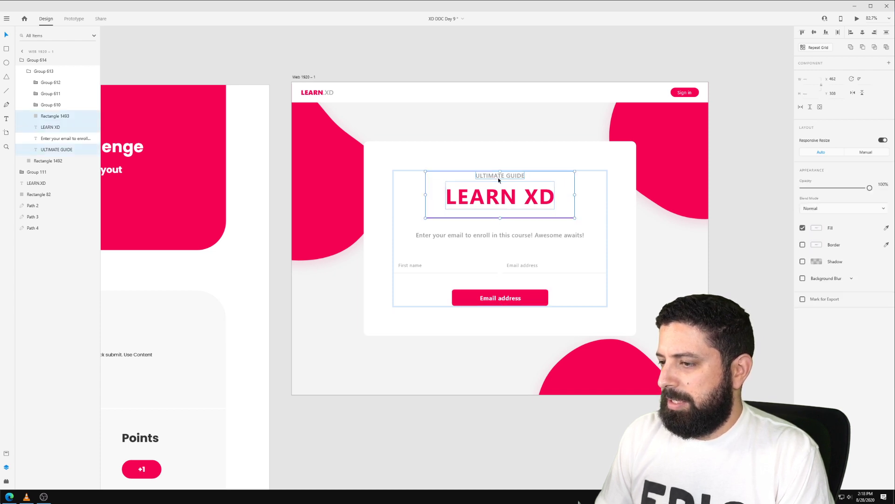
pyautogui.keyDown('shift'); pyautogui.click(514, 235); pyautogui.keyUp('shift')
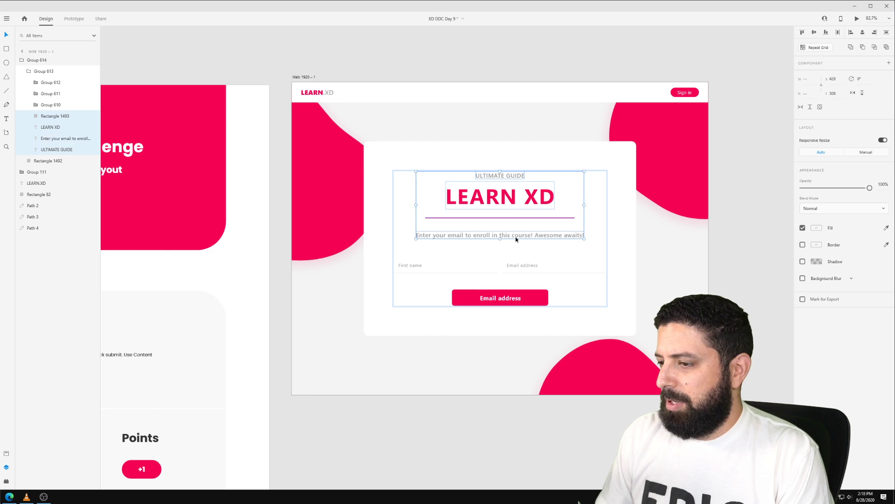
pyautogui.moveTo(531, 201); pyautogui.dragTo(322, 260)
# Shift the widened card group up and to the right, and undo this move and the preceding text move.
pyautogui.click(446, 225)
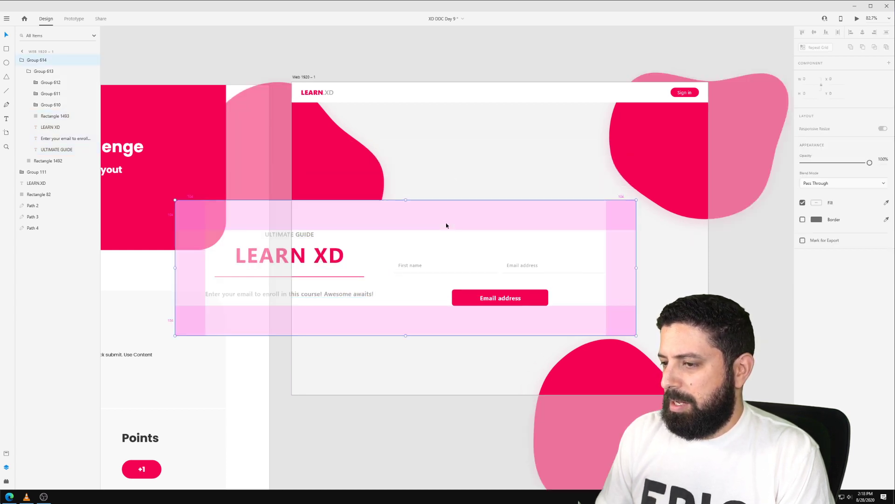
pyautogui.moveTo(405, 226); pyautogui.dragTo(494, 194)
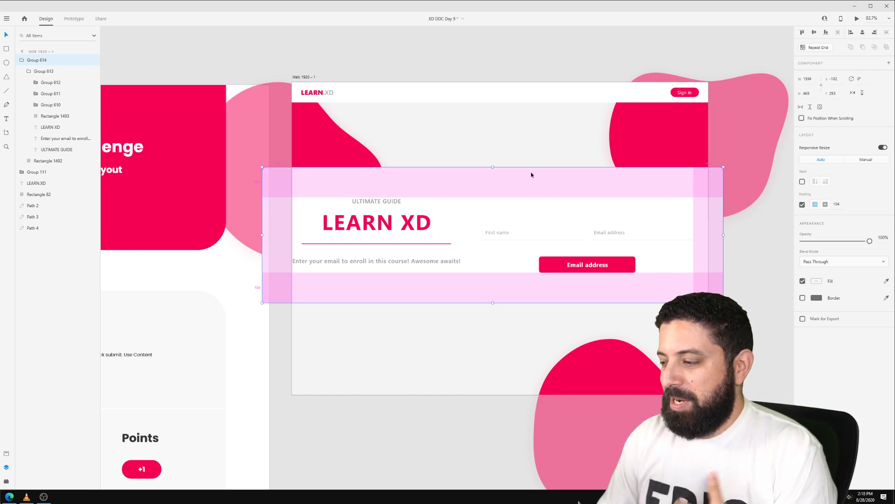
pyautogui.click(491, 312)
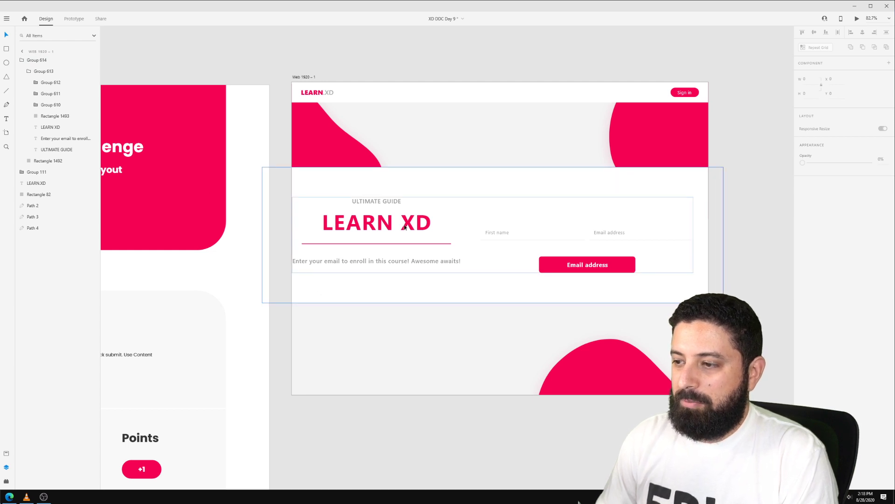
pyautogui.hotkey('ctrl', 'z')
pyautogui.hotkey('ctrl', 'z')
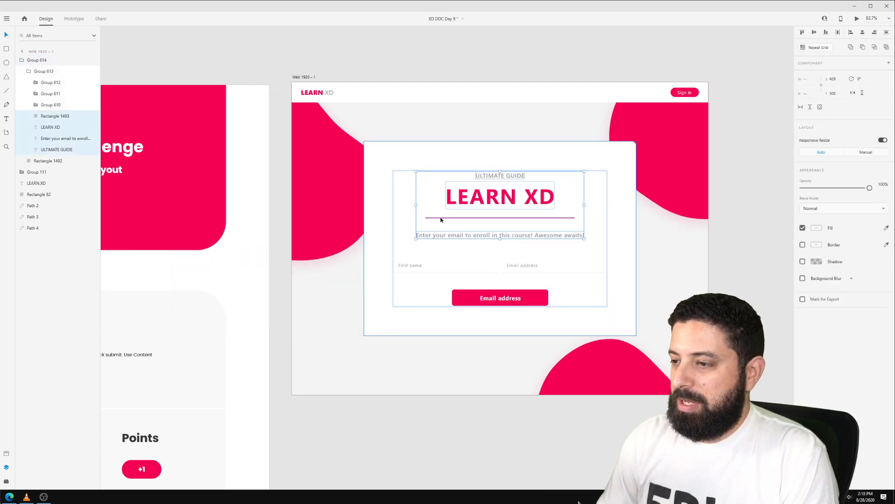
pyautogui.click(532, 116)
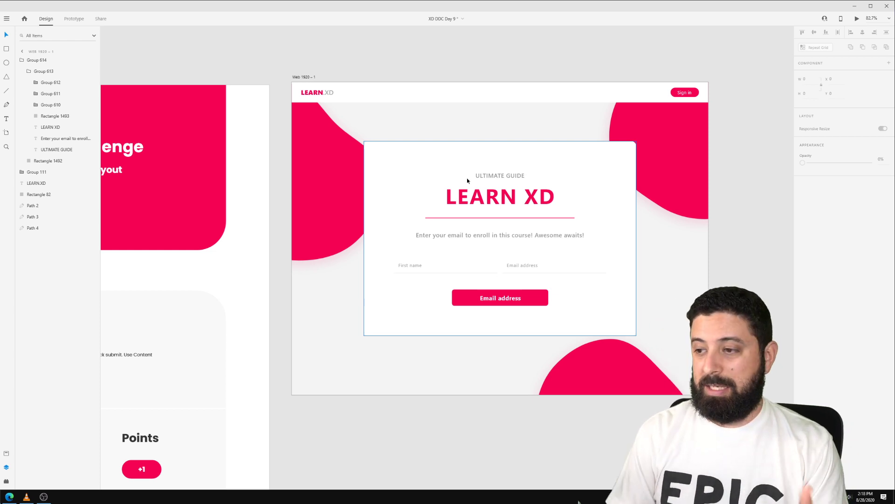
# Narrow the Email address button evenly on both sides.
pyautogui.keyDown('ctrl'); pyautogui.click(538, 295); pyautogui.keyUp('ctrl')
pyautogui.moveTo(548, 297); pyautogui.dragTo(536, 296)
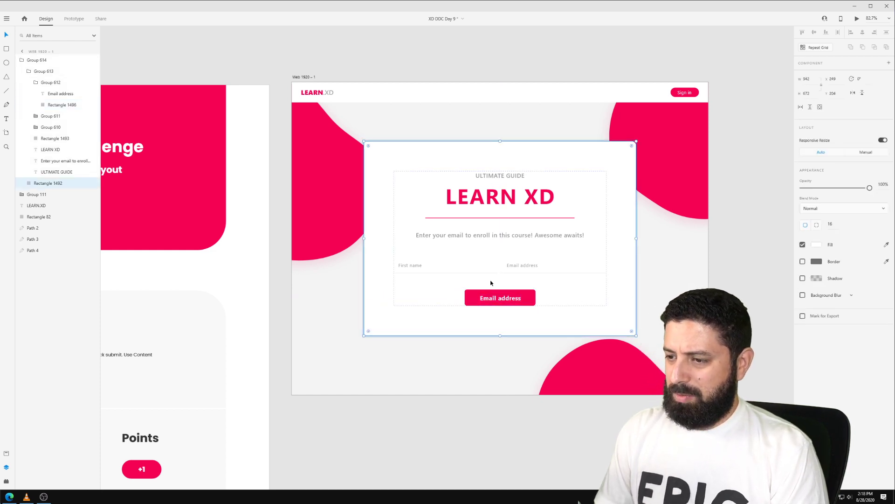
pyautogui.click(425, 268)
pyautogui.doubleClick(426, 269)
pyautogui.keyDown('shift'); pyautogui.click(510, 266); pyautogui.keyUp('shift')
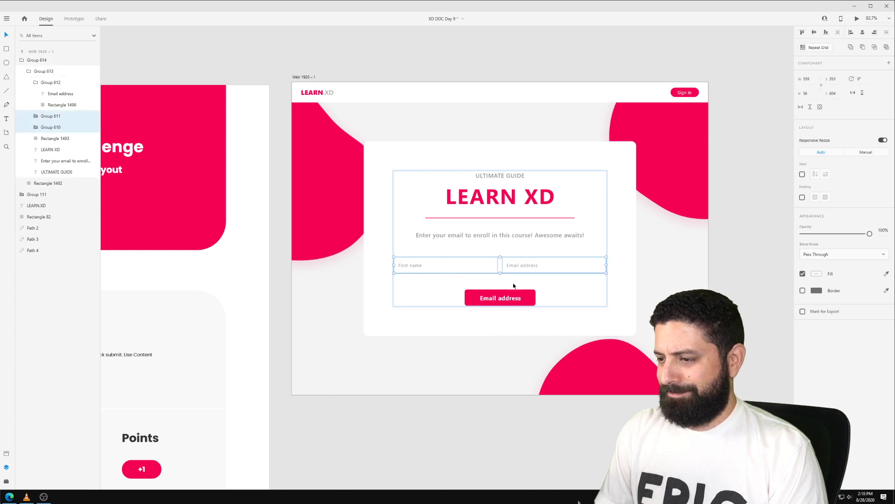
pyautogui.keyDown('shift'); pyautogui.click(510, 298); pyautogui.keyUp('shift')
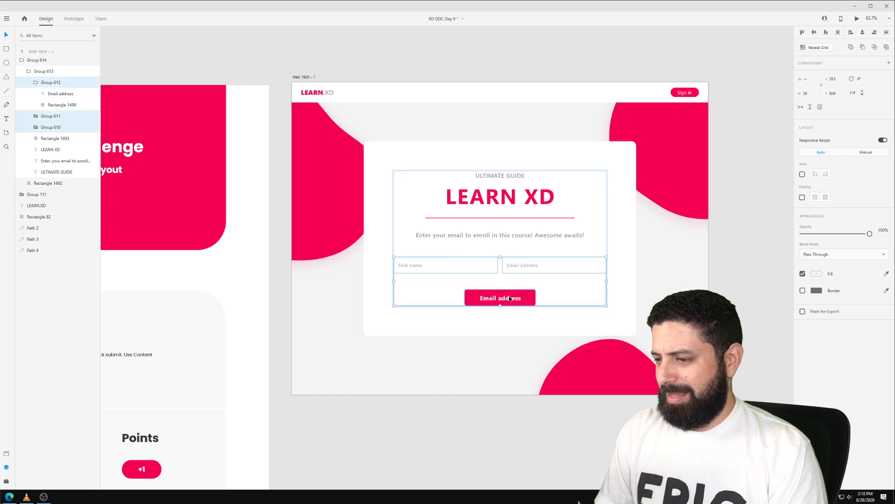
# Duplicate the description line below the button and replace its text with "*We will never sell your personal email information".
pyautogui.click(536, 234)
pyautogui.moveTo(536, 234); pyautogui.dragTo(537, 340)
pyautogui.doubleClick(537, 339)
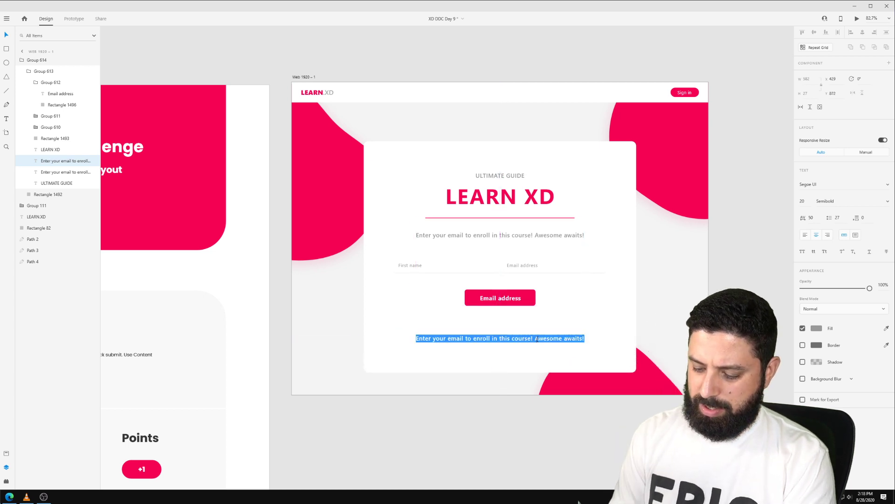
pyautogui.write('*')
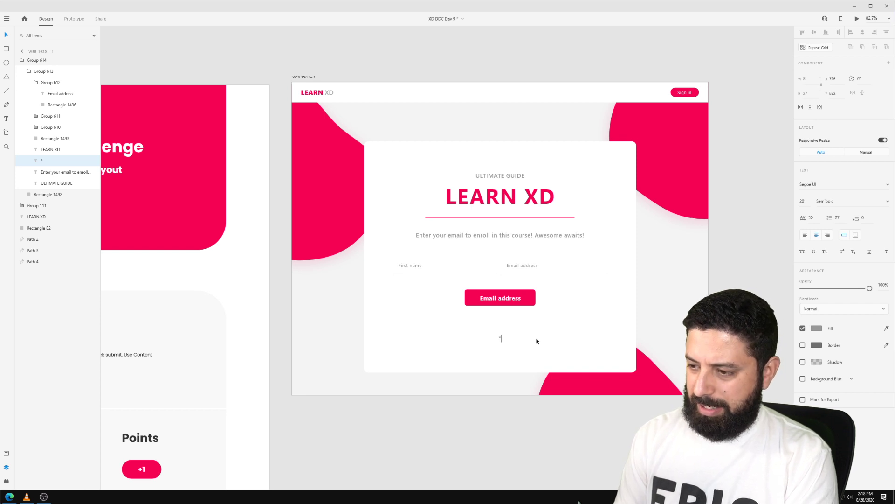
pyautogui.write('We will never')
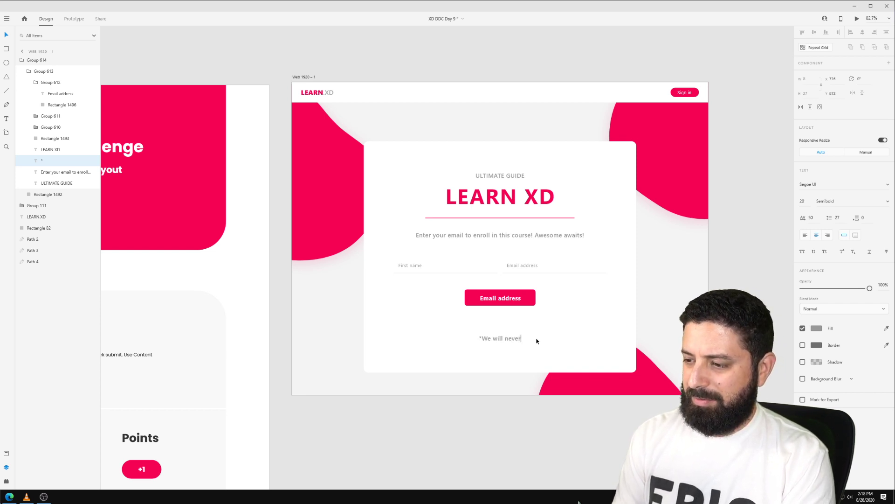
pyautogui.write(' sell your ')
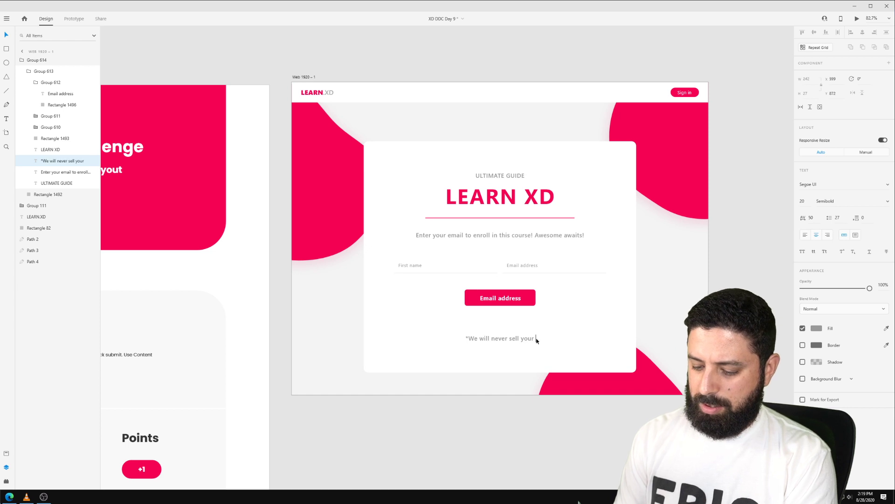
pyautogui.write('personal email')
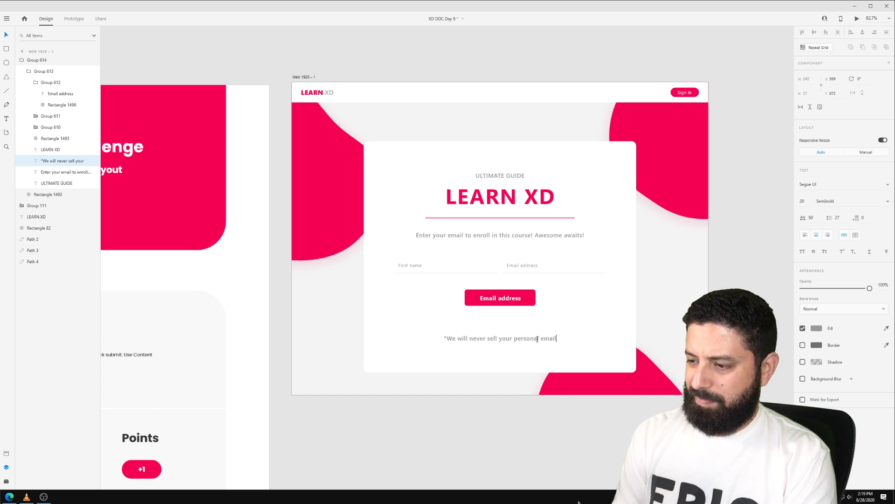
pyautogui.write(' information')
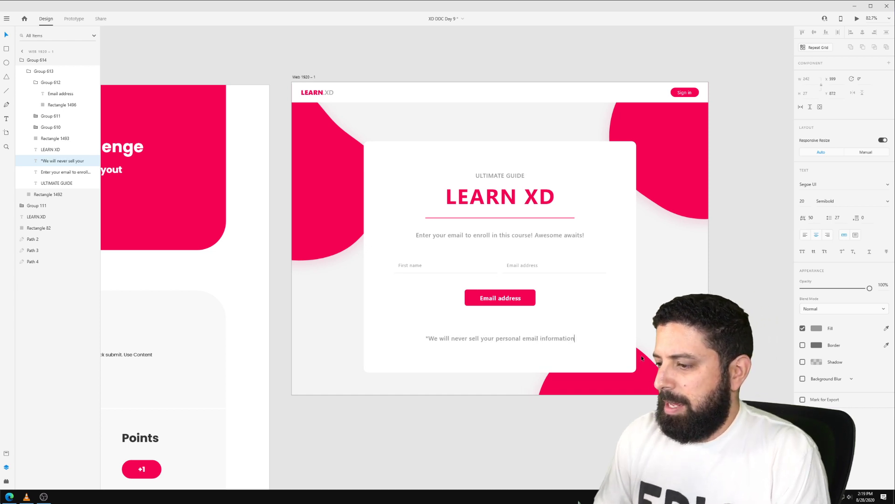
pyautogui.press('Escape')
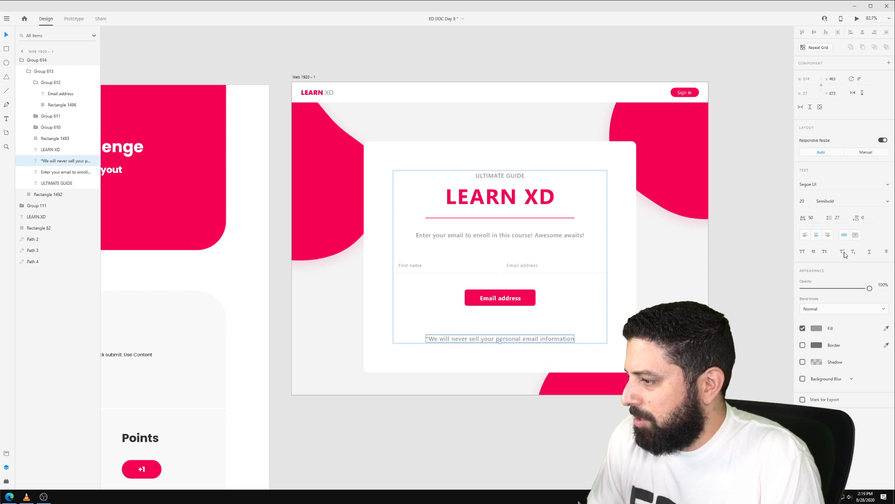
# Set the disclaimer line to Italic at size 14 and move it up to just below the Email address button.
pyautogui.click(868, 201)
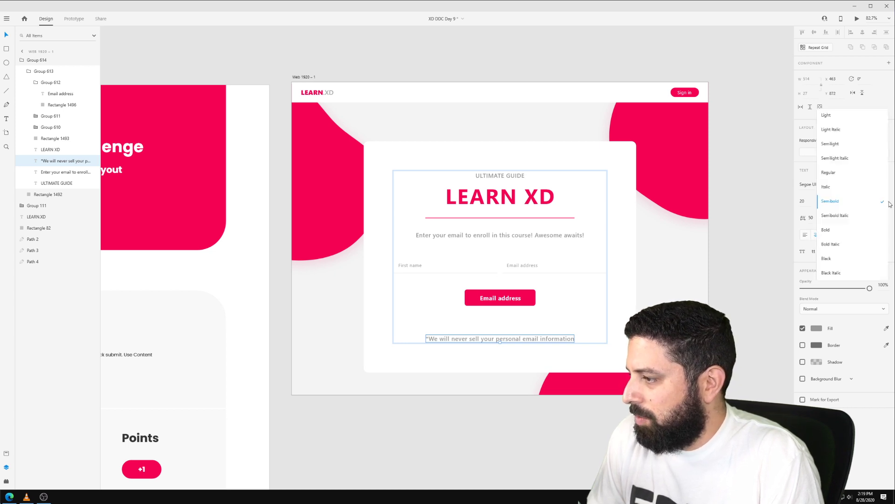
pyautogui.click(868, 187)
pyautogui.doubleClick(803, 201)
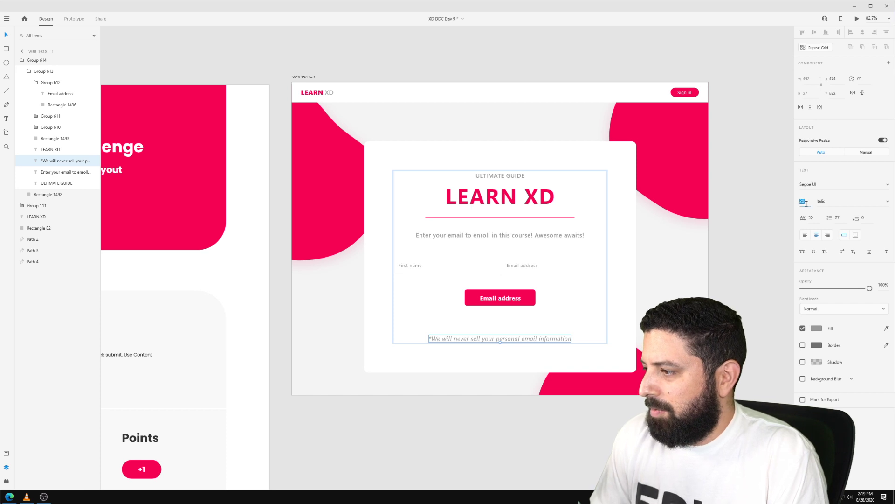
pyautogui.write('14')
pyautogui.press('Return')
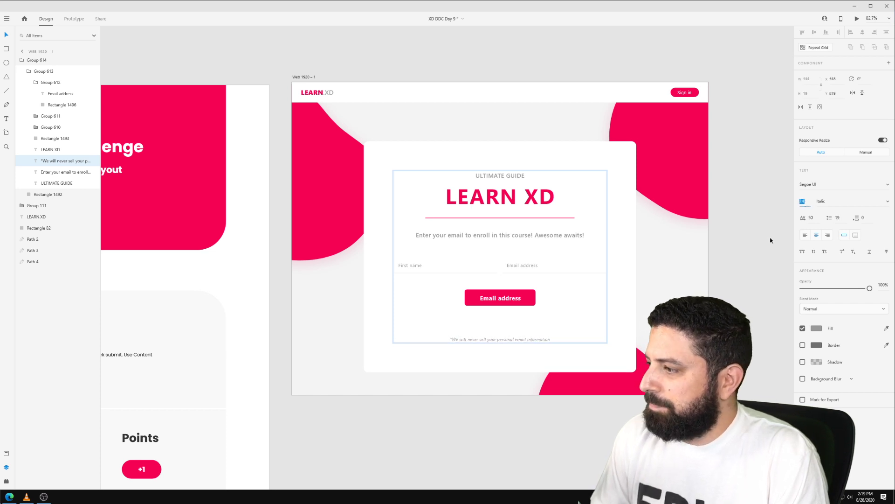
pyautogui.moveTo(513, 343); pyautogui.dragTo(513, 320)
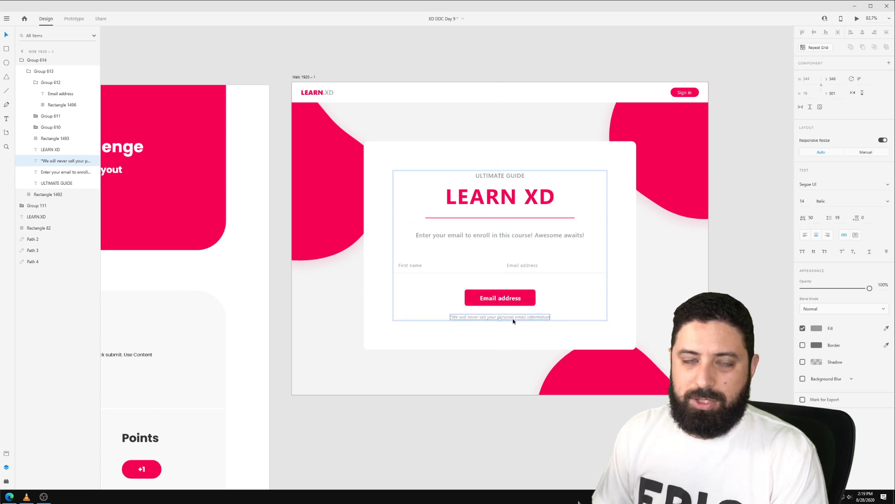
# Narrow the Email address input field slightly from its right edge.
pyautogui.click(540, 262)
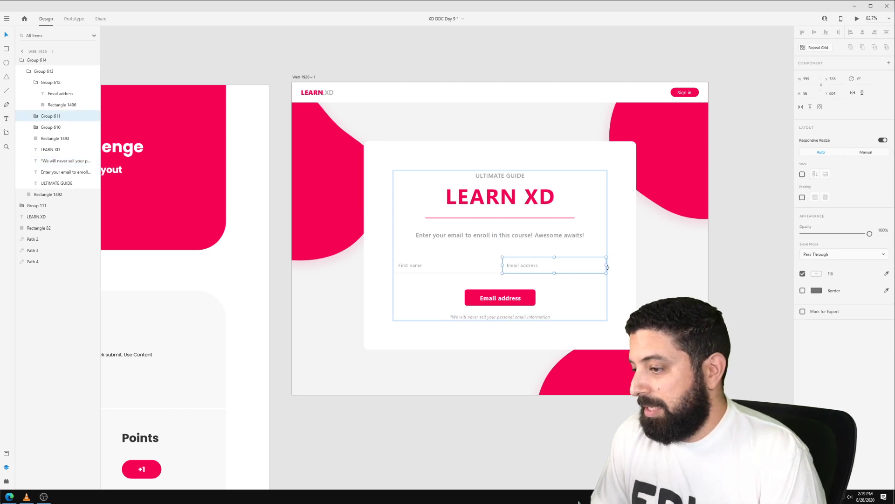
pyautogui.moveTo(607, 266)
pyautogui.mouseDown()
pyautogui.moveTo(643, 262)
pyautogui.moveTo(570, 260)
pyautogui.moveTo(600, 263)
pyautogui.mouseUp()
pyautogui.click(350, 69)
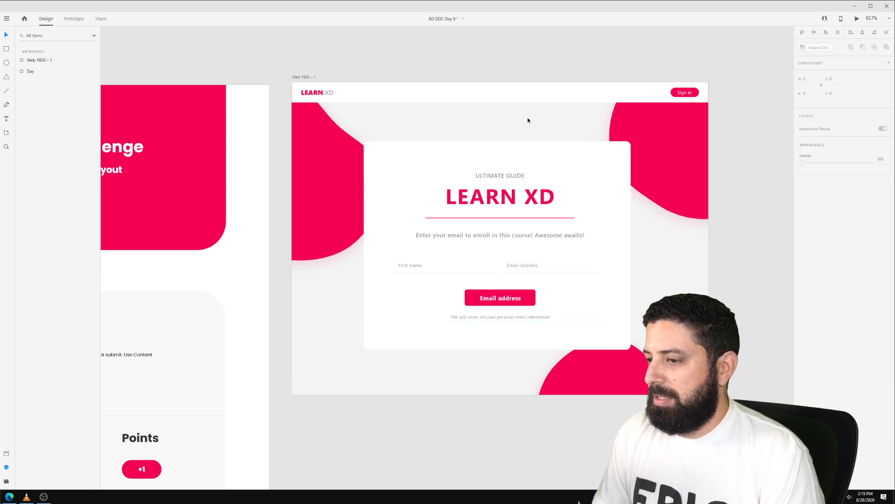
# Widen the Email address input field from its right edge to a width of about 472.
pyautogui.doubleClick(531, 266)
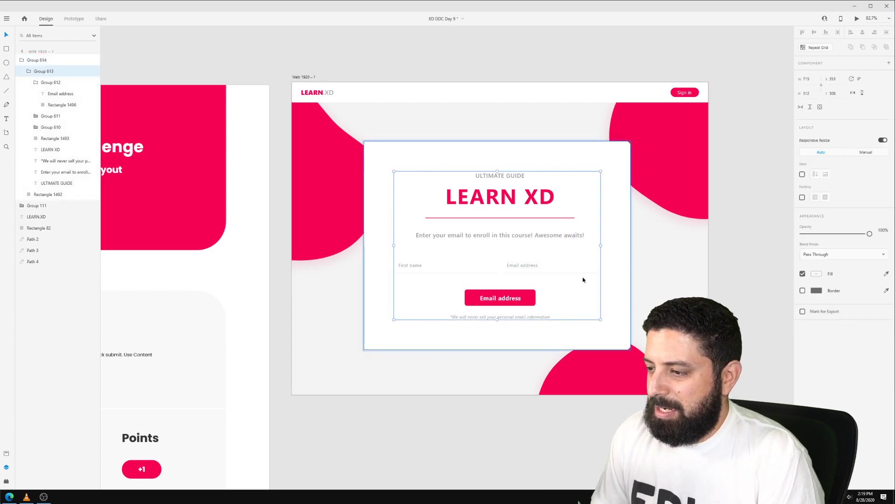
pyautogui.doubleClick(570, 268)
pyautogui.moveTo(601, 264); pyautogui.dragTo(639, 261)
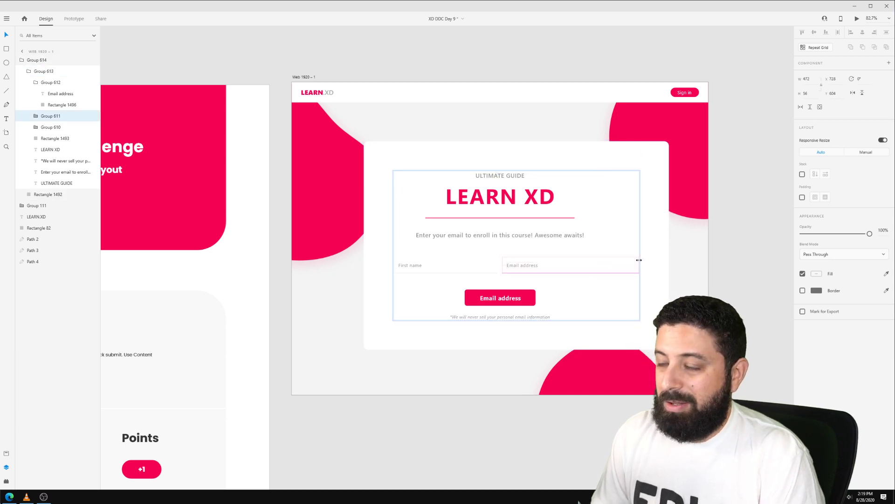
# Widen the First name field leftward to about 491 and shift the Email address field slightly right, leaving a gap between them.
pyautogui.click(473, 267)
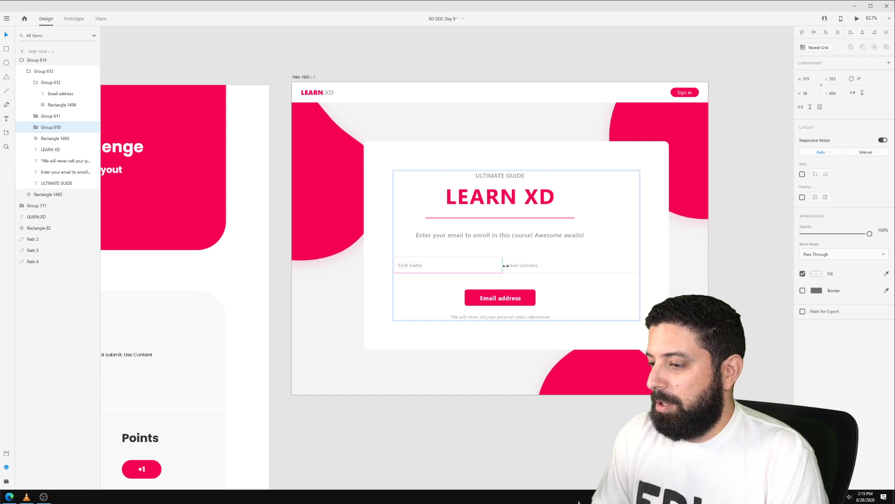
pyautogui.click(553, 268)
pyautogui.moveTo(526, 265)
pyautogui.mouseDown()
pyautogui.moveTo(587, 266)
pyautogui.moveTo(537, 267)
pyautogui.mouseUp()
pyautogui.keyDown('shift'); pyautogui.click(469, 266); pyautogui.keyUp('shift')
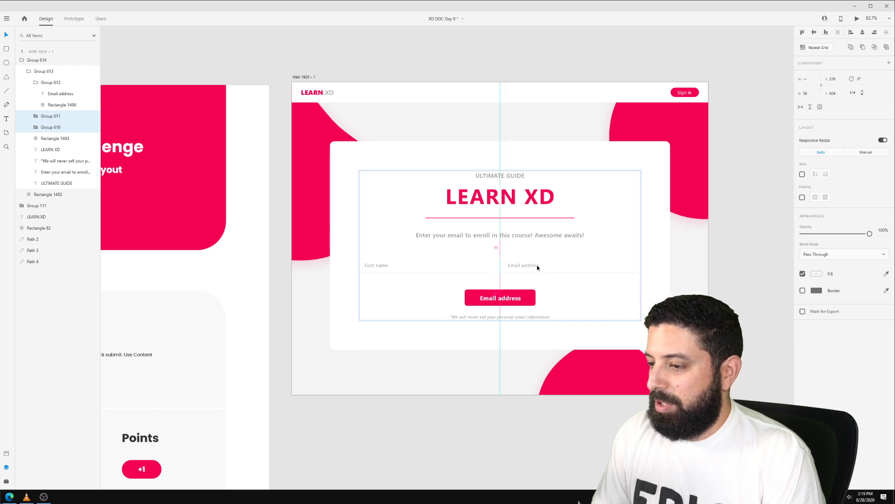
pyautogui.click(738, 254)
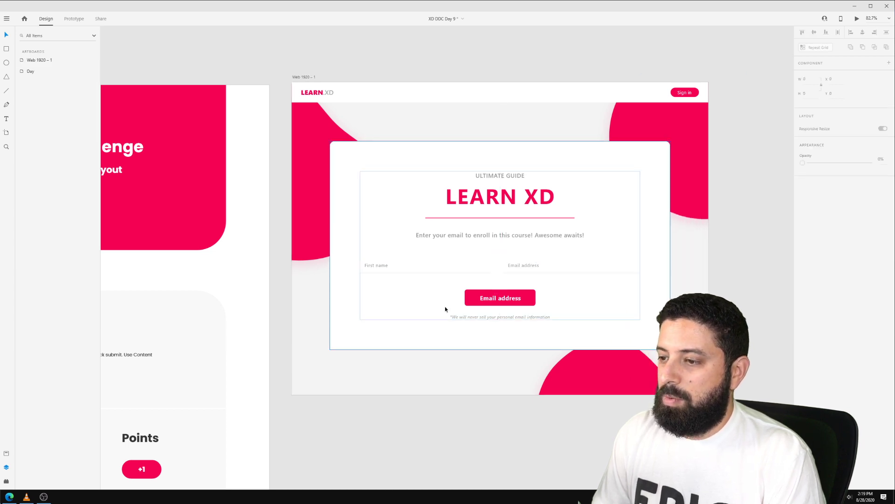
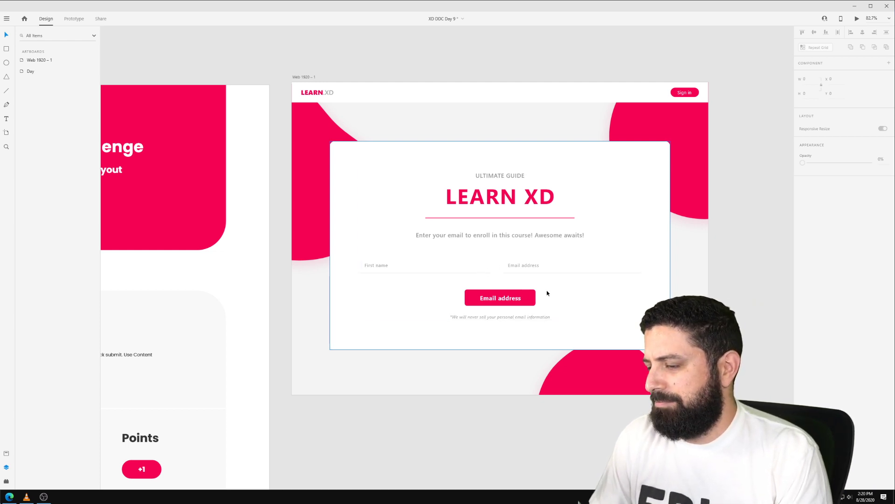
# Add an iPhone X, XS, 11 Pro artboard beside the Web 1920 – 1 artboard.
pyautogui.scroll(-5, 580, 258)
pyautogui.moveTo(707, 194); pyautogui.dragTo(363, 190)
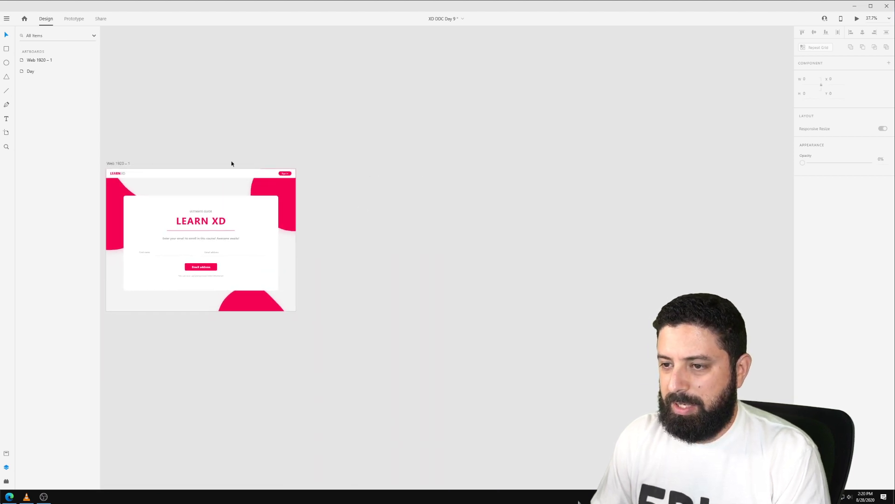
pyautogui.press('a')
pyautogui.click(843, 51)
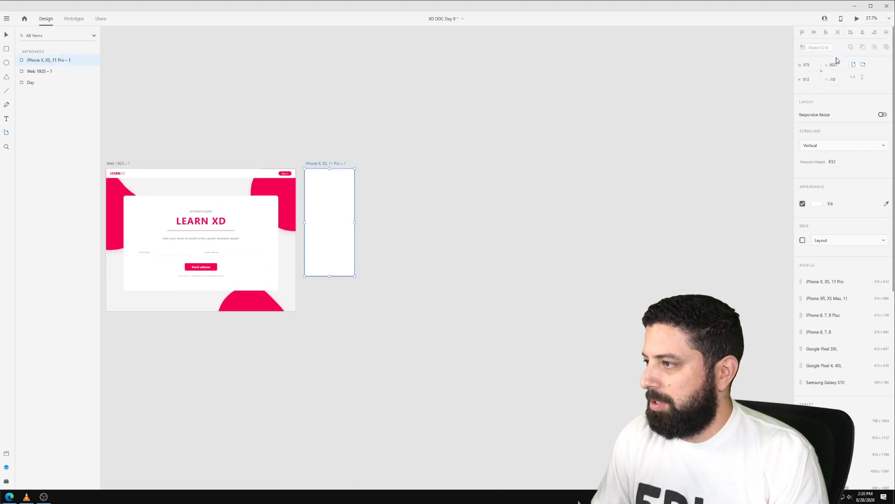
pyautogui.scroll(3, 319, 212)
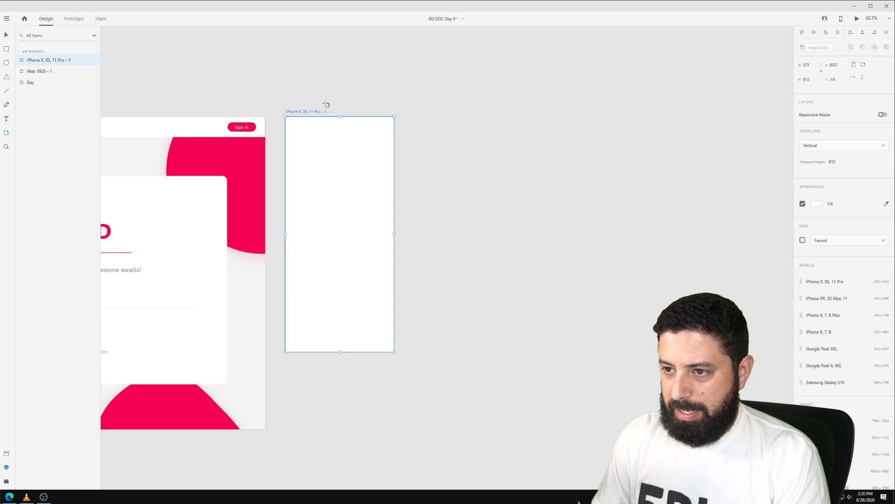
# Draw a rectangle about 321 by 545 on the iPhone artboard, with no border and a light grey fill.
pyautogui.click(7, 51)
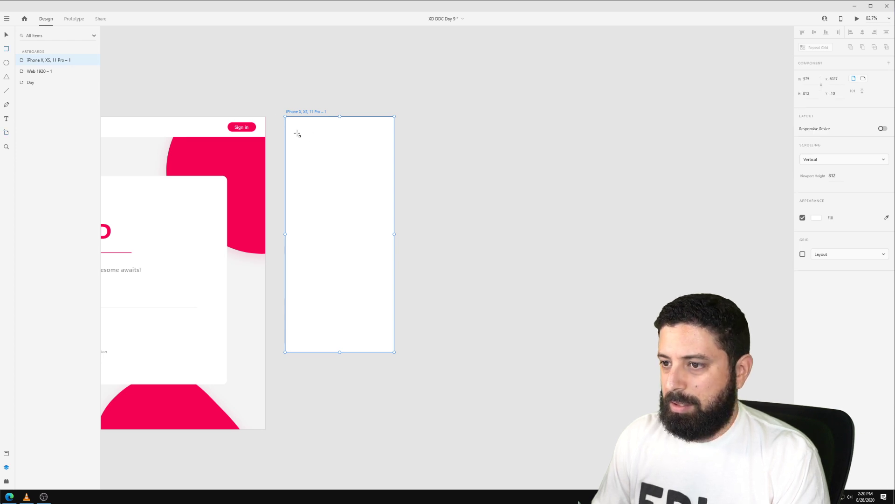
pyautogui.moveTo(296, 136)
pyautogui.mouseDown()
pyautogui.moveTo(367, 236)
pyautogui.moveTo(389, 294)
pyautogui.mouseUp()
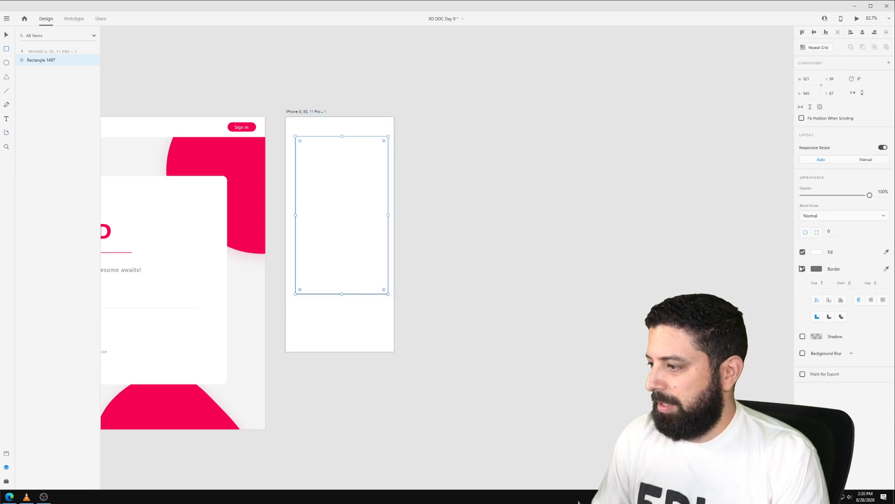
pyautogui.click(802, 268)
pyautogui.click(816, 252)
pyautogui.moveTo(750, 232); pyautogui.dragTo(706, 227)
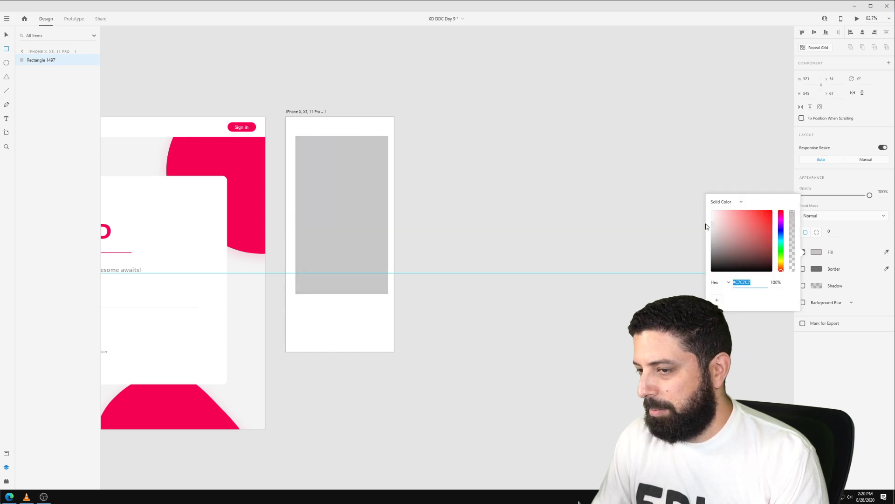
pyautogui.write('vv')
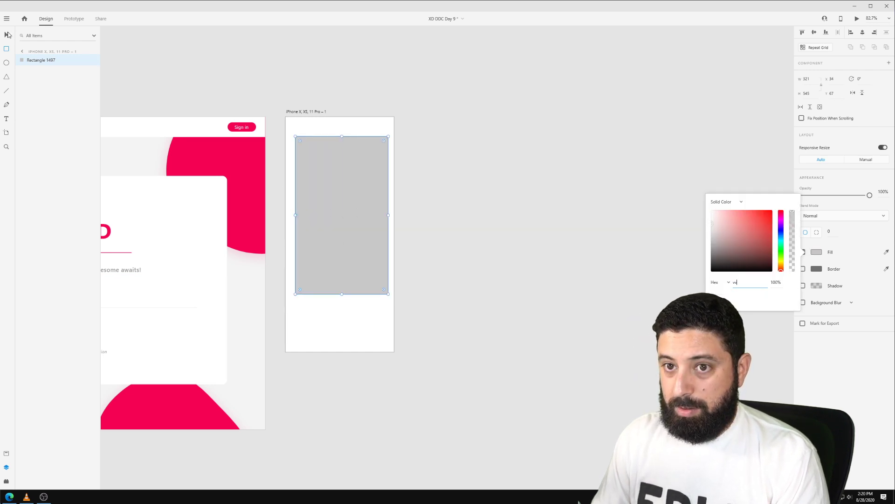
pyautogui.click(8, 35)
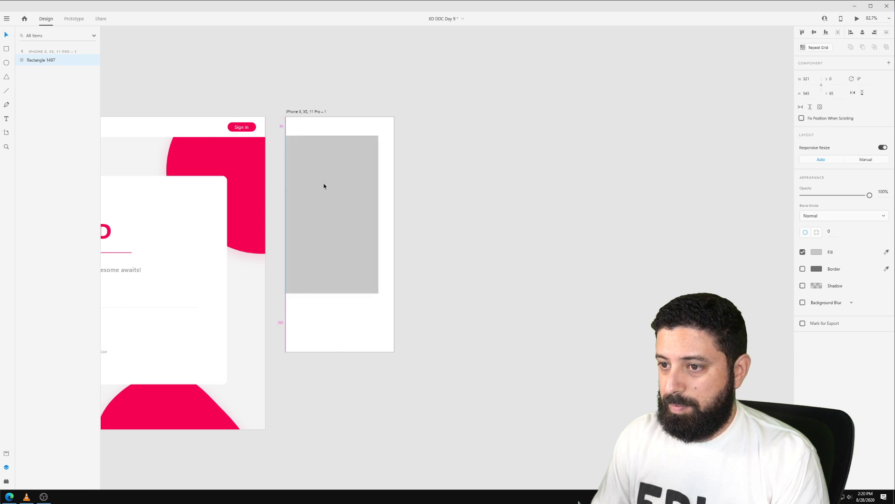
# Set the grey rectangle's width to 343, move it to X 16 and extend its height to about 734.
pyautogui.moveTo(328, 186); pyautogui.dragTo(325, 181)
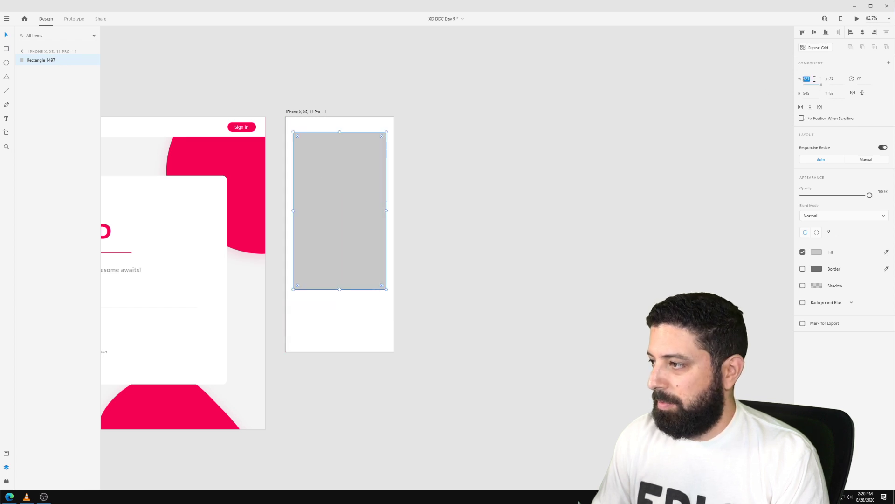
pyautogui.write('343')
pyautogui.press('Return')
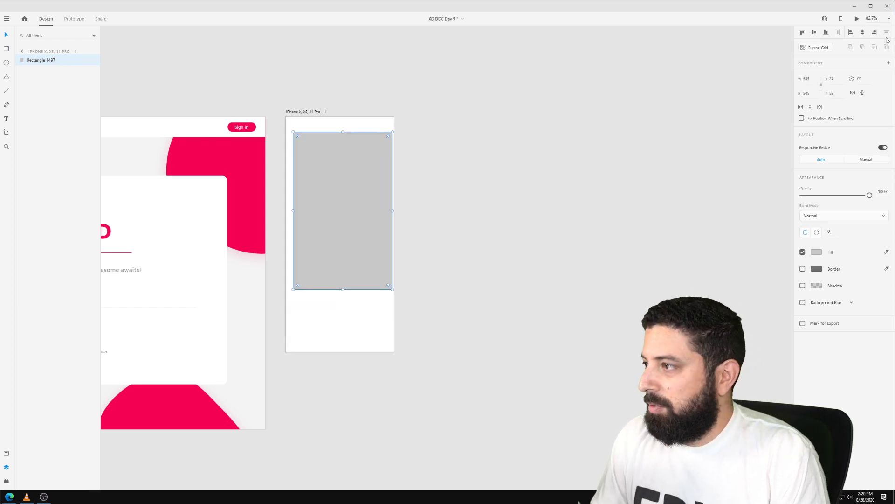
pyautogui.hotkey('shift', 'Left')
pyautogui.press('Left')
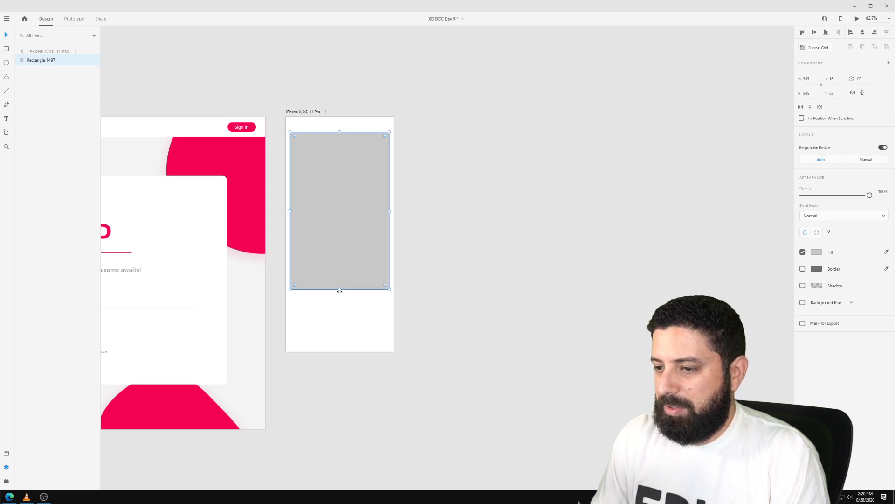
pyautogui.moveTo(339, 290); pyautogui.dragTo(333, 344)
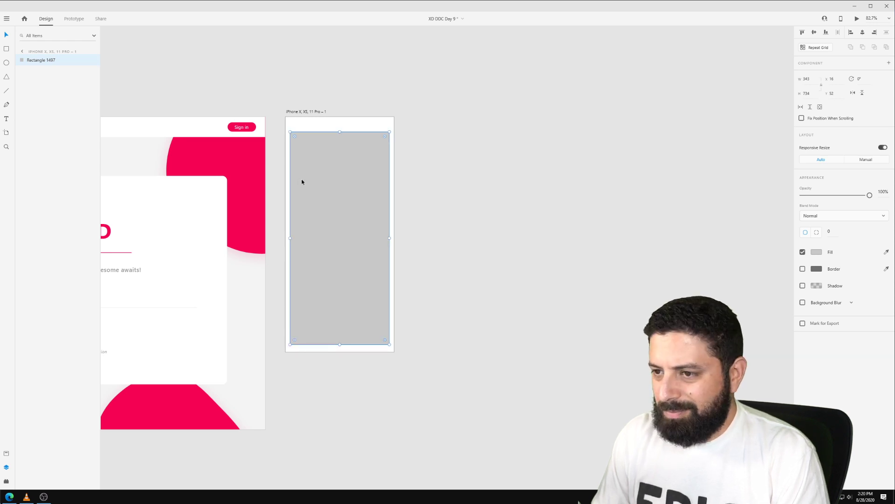
# Draw a white rectangle about 130 by 172 in the upper-left area of the grey rectangle.
pyautogui.scroll(3, 321, 167)
pyautogui.press('r')
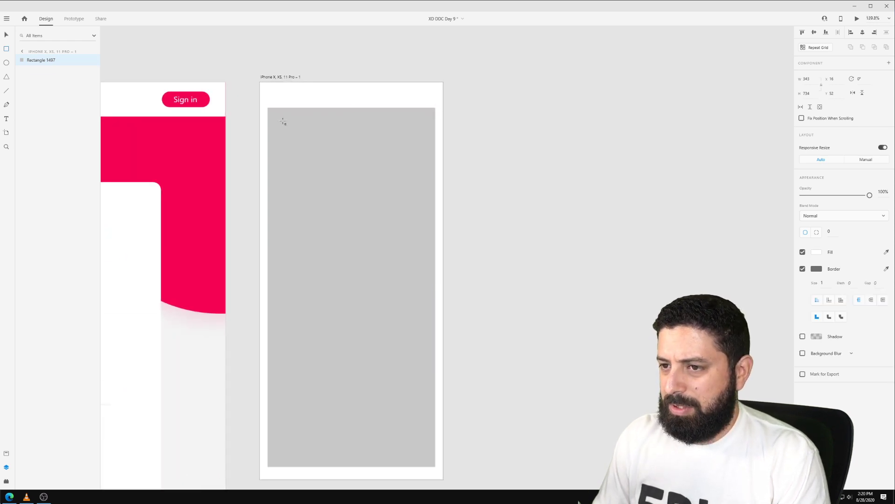
pyautogui.moveTo(278, 117)
pyautogui.mouseDown()
pyautogui.moveTo(342, 212)
pyautogui.moveTo(343, 201)
pyautogui.mouseUp()
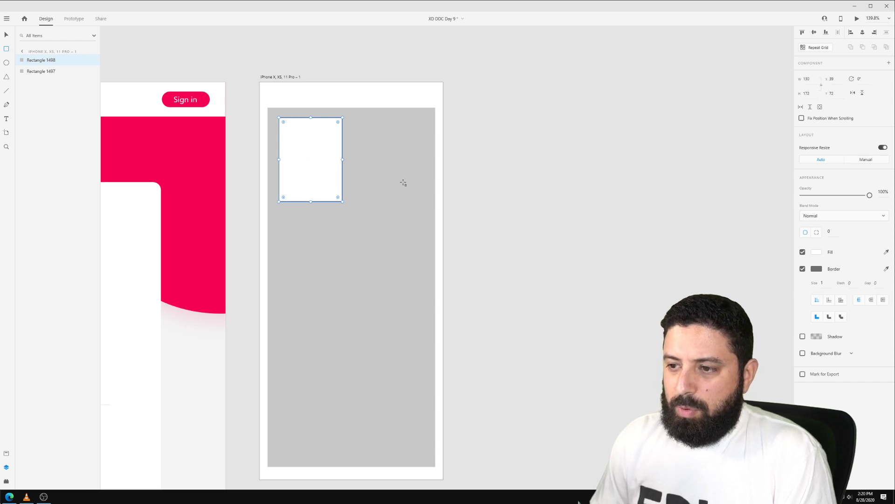
# Delete the small white rectangle and the whole iPhone artboard.
pyautogui.keyDown('ctrl'); pyautogui.scroll(-3, 393, 177); pyautogui.keyUp('ctrl')
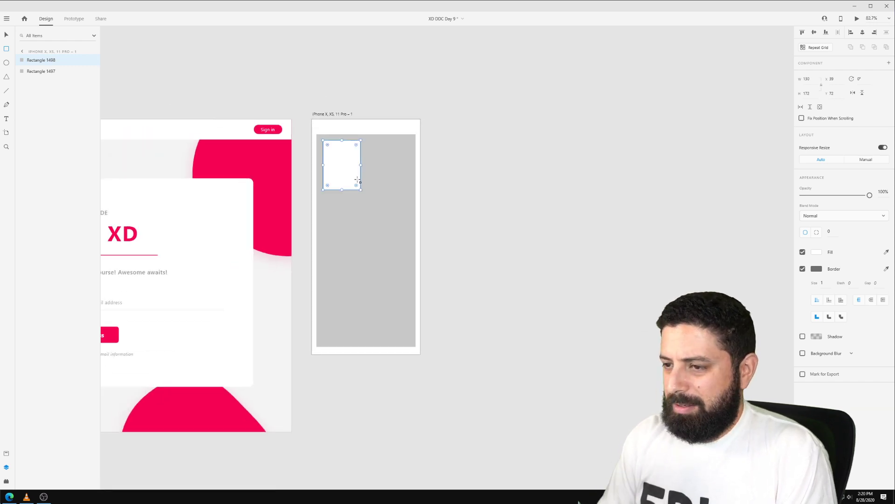
pyautogui.press('Delete')
pyautogui.click(332, 114)
pyautogui.press('Delete')
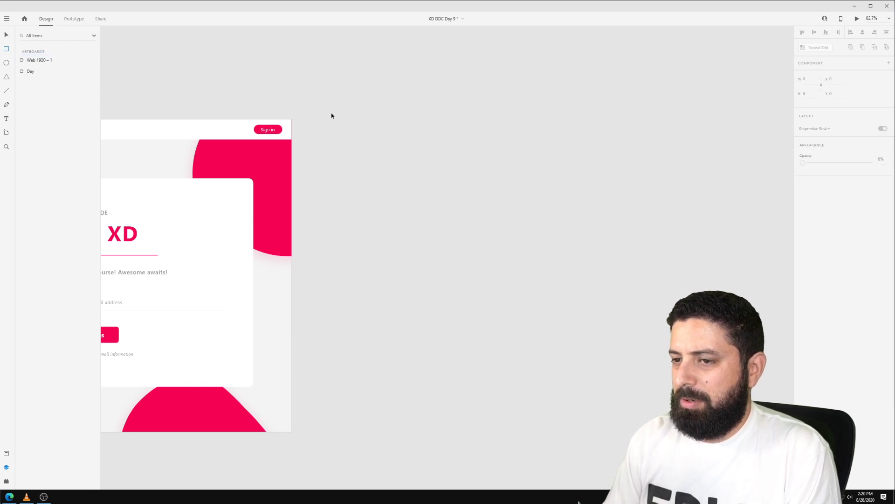
# Duplicate the Web 1920 – 1 artboard and place the copy to its right.
pyautogui.keyDown('ctrl'); pyautogui.scroll(-3, 371, 112); pyautogui.keyUp('ctrl')
pyautogui.keyDown('ctrl'); pyautogui.scroll(-2, 177, 102); pyautogui.keyUp('ctrl')
pyautogui.moveTo(143, 98); pyautogui.dragTo(419, 102)
pyautogui.keyDown('ctrl'); pyautogui.scroll(1, 225, 98); pyautogui.keyUp('ctrl')
# Delete the ULTIMATE GUIDE line, the LEARN XD title and the red divider from the card on the duplicated artboard.
pyautogui.click(506, 151)
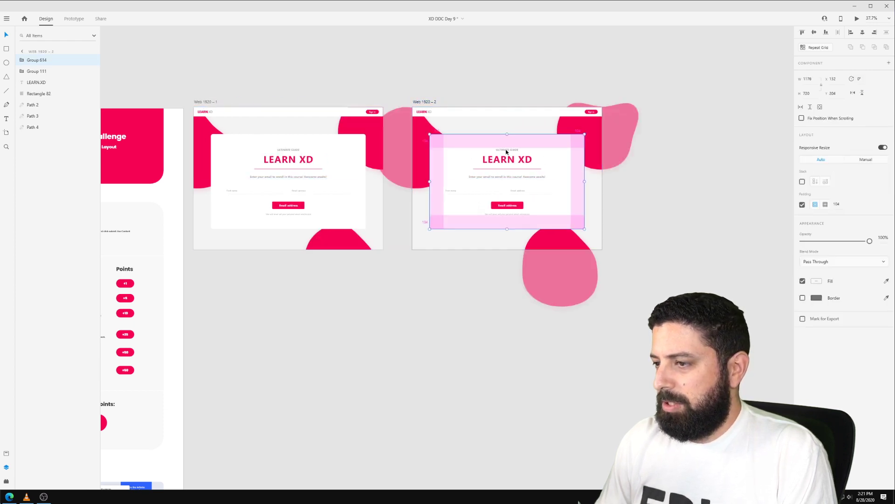
pyautogui.keyDown('ctrl'); pyautogui.scroll(3, 518, 157); pyautogui.keyUp('ctrl')
pyautogui.doubleClick(495, 149)
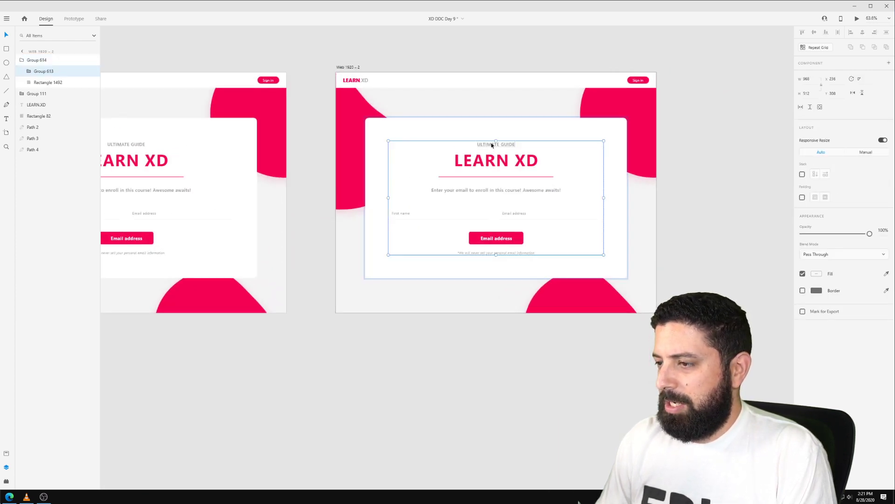
pyautogui.doubleClick(496, 177)
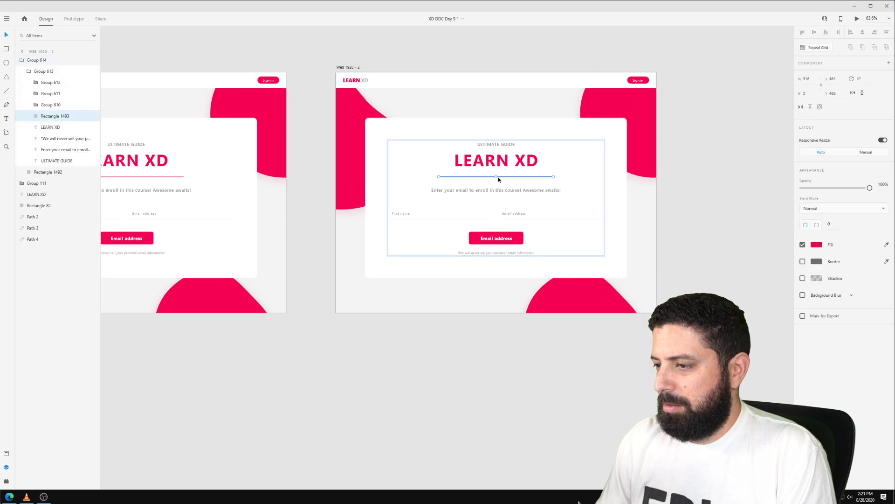
pyautogui.keyDown('shift'); pyautogui.click(498, 158); pyautogui.keyUp('shift')
pyautogui.keyDown('shift'); pyautogui.click(497, 145); pyautogui.keyUp('shift')
pyautogui.press('Delete')
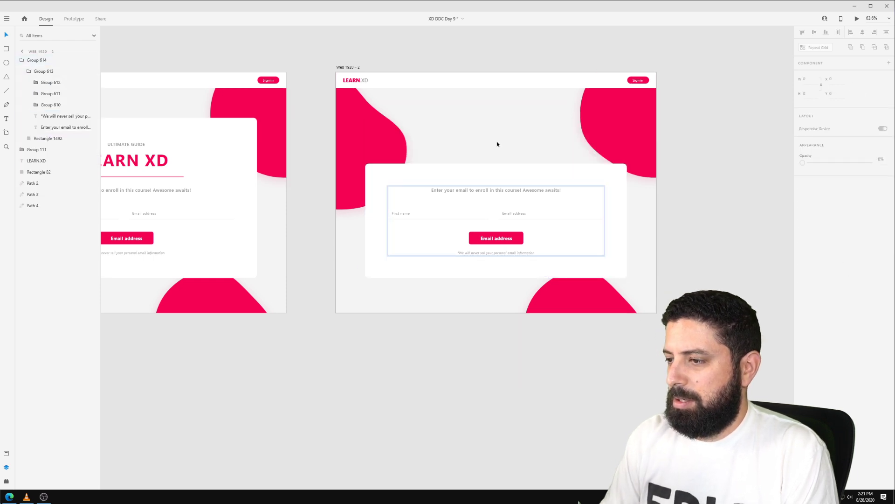
# Replace the description text in the duplicated card with "How did you enjoy this course?".
pyautogui.click(492, 195)
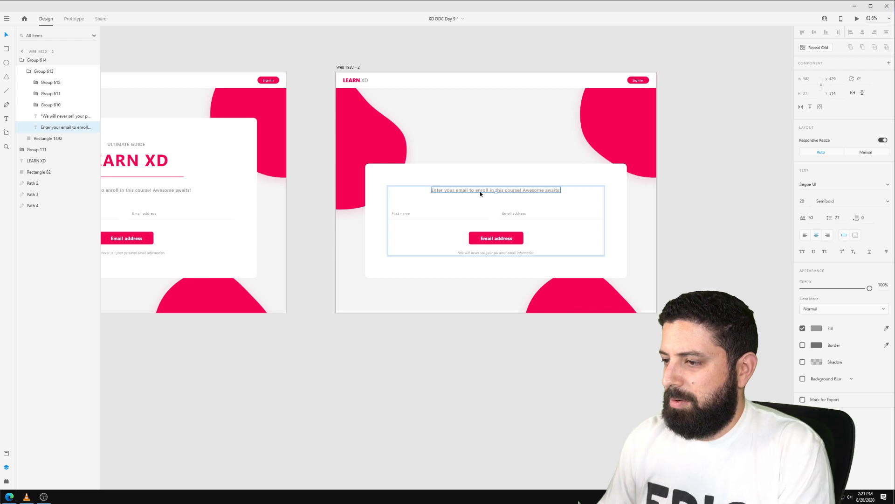
pyautogui.doubleClick(470, 193)
pyautogui.write('How di')
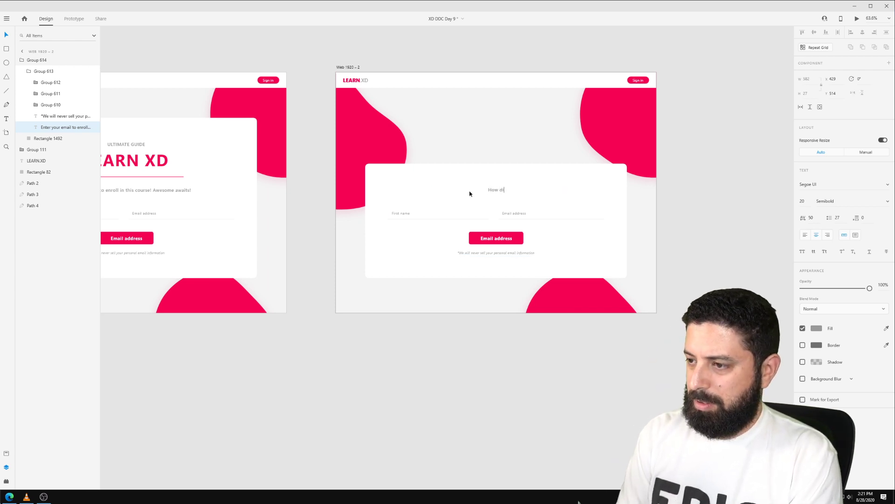
pyautogui.write('d you enjoy this ')
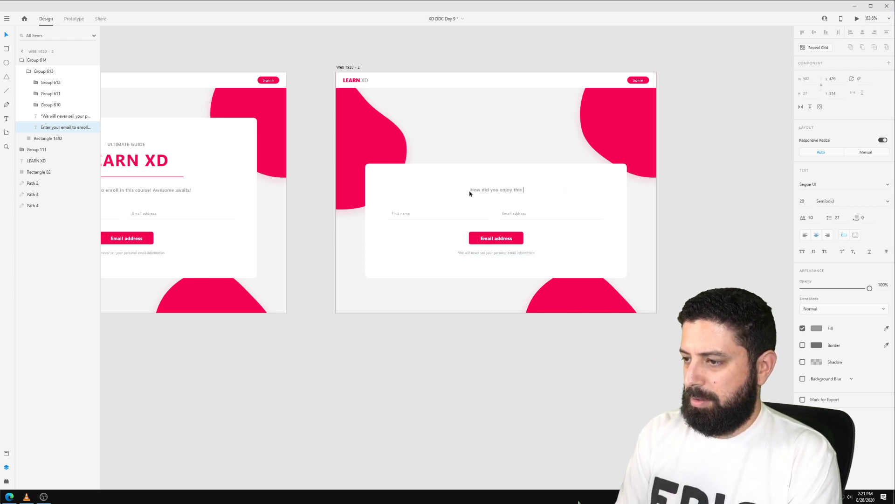
pyautogui.write('course?')
pyautogui.press('Escape')
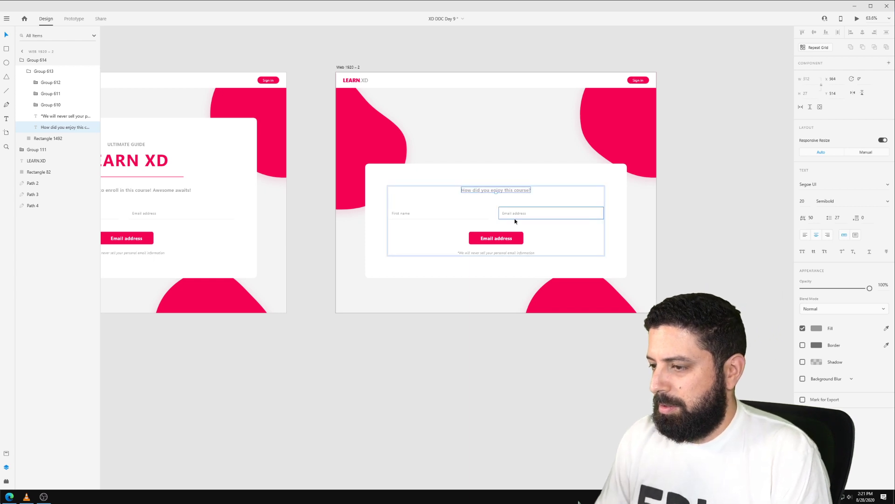
# Delete the Email address field from the duplicated card and narrow both rectangles of the First name field to about 324.
pyautogui.click(524, 218)
pyautogui.press('Delete')
pyautogui.scroll(2, 418, 225)
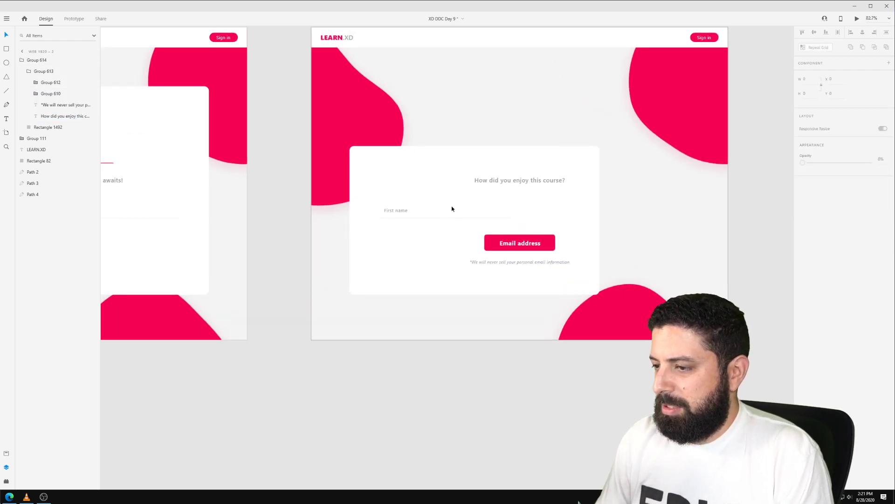
pyautogui.doubleClick(424, 216)
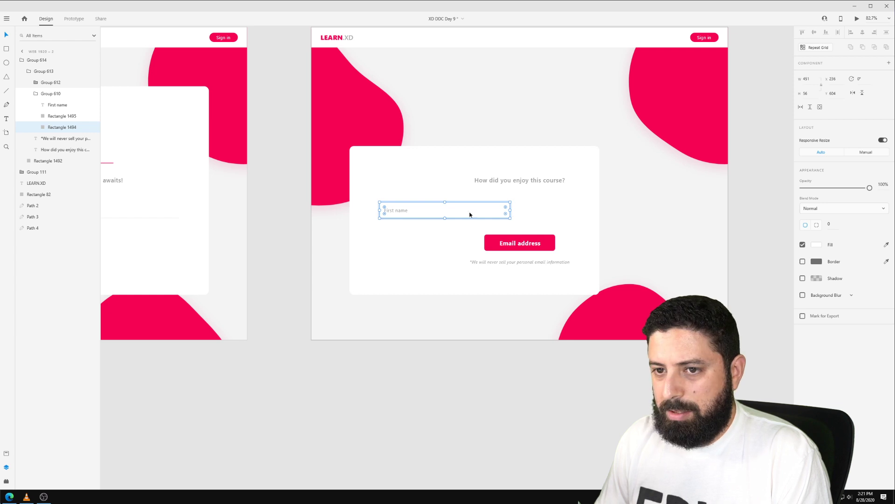
pyautogui.keyDown('shift'); pyautogui.click(50, 117); pyautogui.keyUp('shift')
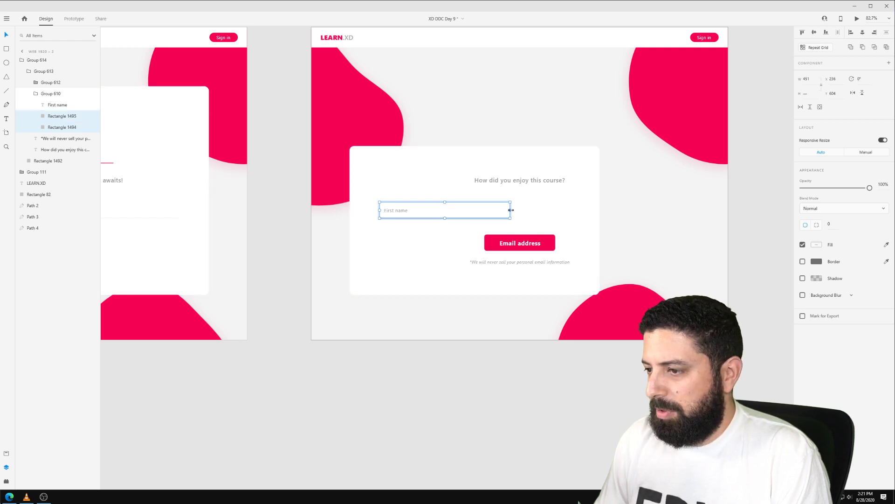
pyautogui.moveTo(510, 210); pyautogui.dragTo(474, 209)
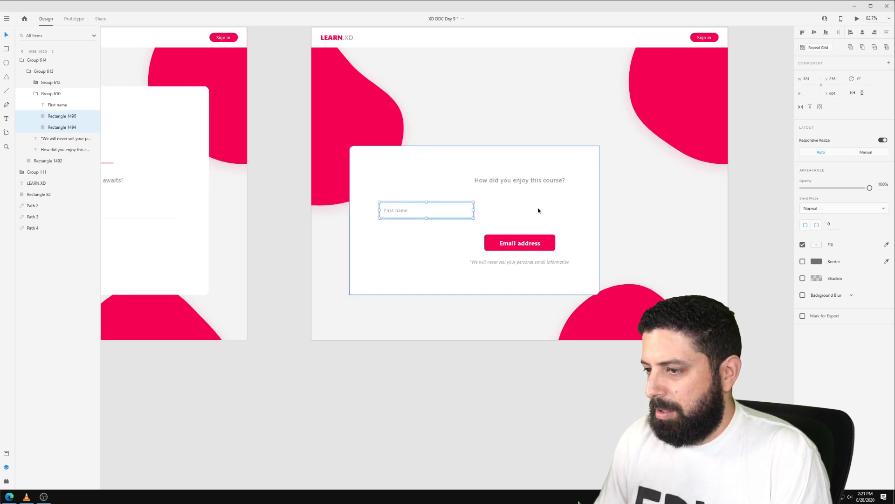
# Move the First name field up beneath the question and place a duplicate close beside it, with the right-hand field at X 742.
pyautogui.click(538, 209)
pyautogui.click(416, 211)
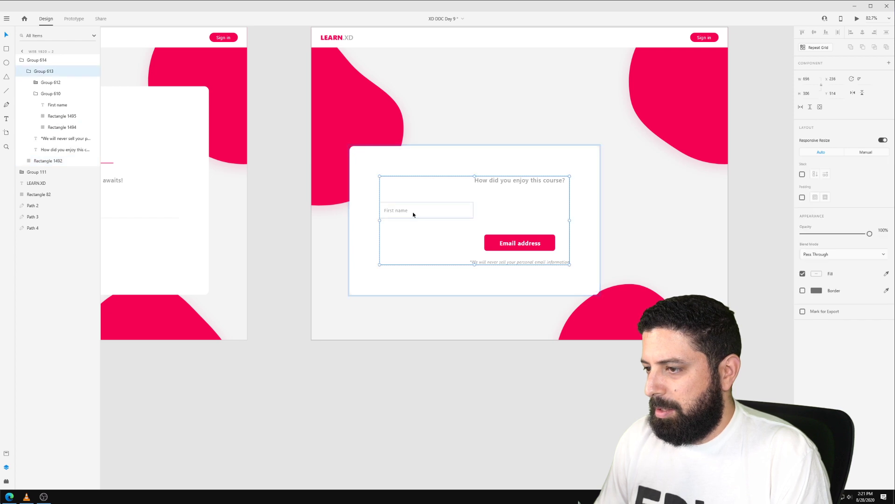
pyautogui.doubleClick(405, 211)
pyautogui.moveTo(404, 211); pyautogui.dragTo(536, 206)
pyautogui.hotkey('ctrl', 'd')
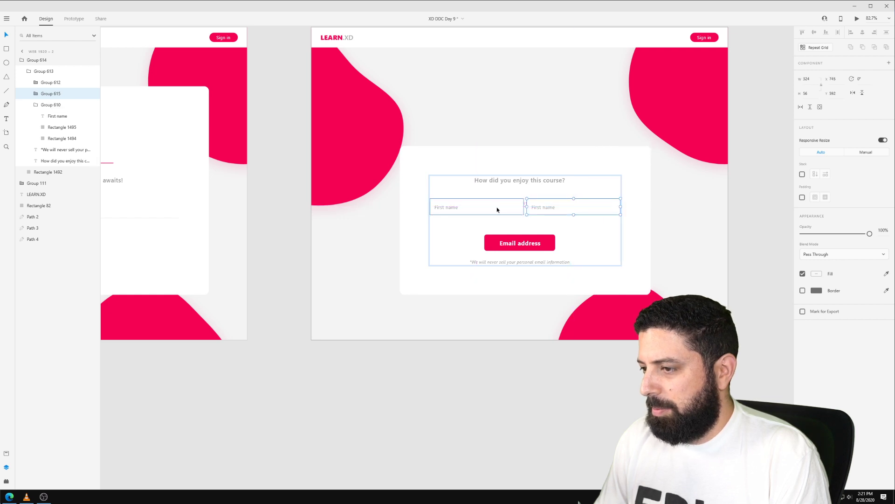
pyautogui.press('Left')
pyautogui.press('Left')
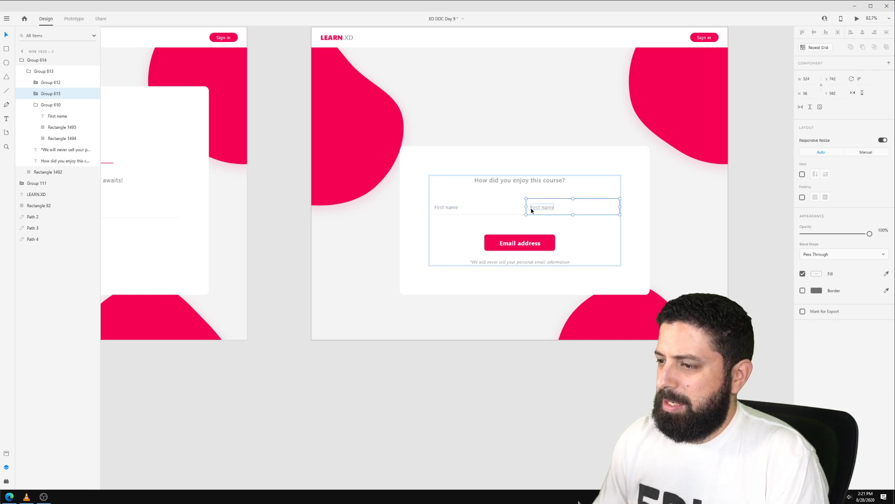
# Delete both First name fields from the feedback card.
pyautogui.press('Delete')
pyautogui.click(495, 209)
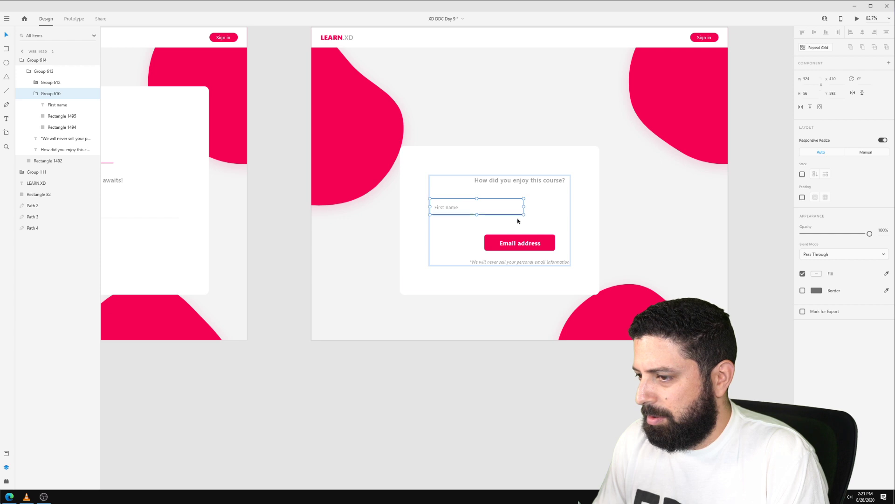
pyautogui.press('Delete')
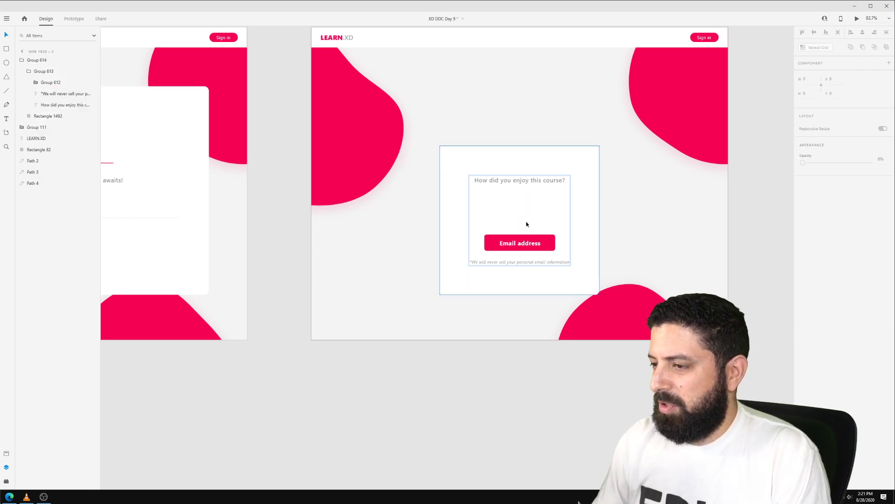
# Draw a rectangle about 605 wide and 87 high in the card between the question and the Email address button.
pyautogui.scroll(3, 524, 225)
pyautogui.click(505, 154)
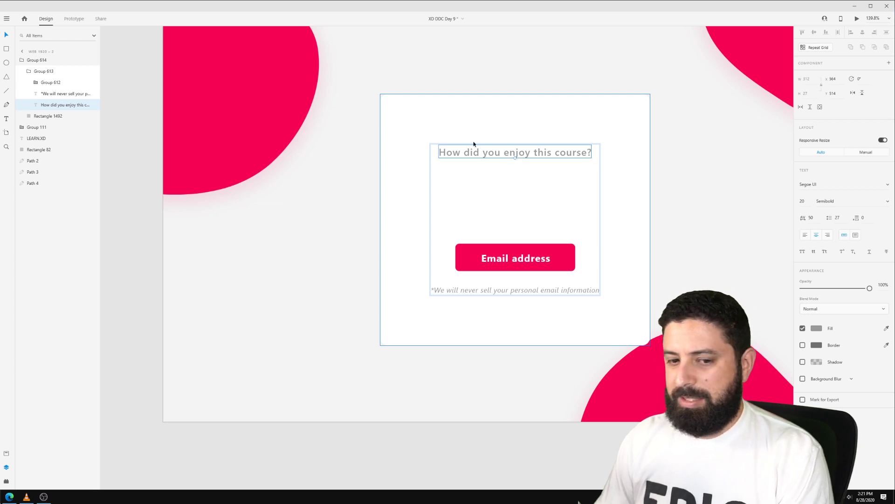
pyautogui.press('r')
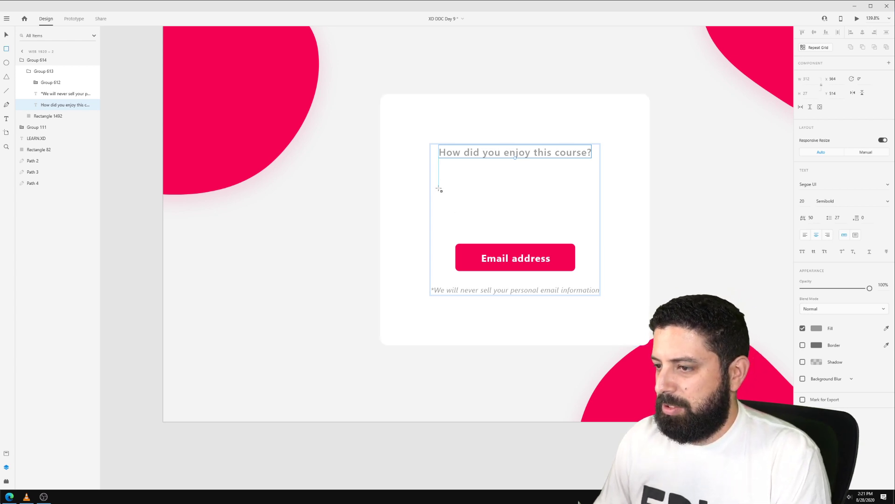
pyautogui.moveTo(430, 184)
pyautogui.mouseDown()
pyautogui.moveTo(531, 224)
pyautogui.moveTo(730, 245)
pyautogui.moveTo(727, 227)
pyautogui.mouseUp()
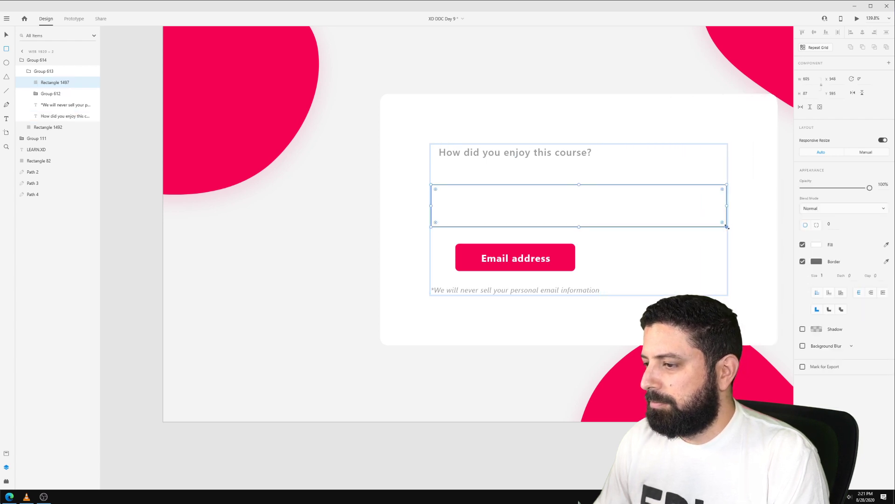
pyautogui.press('v')
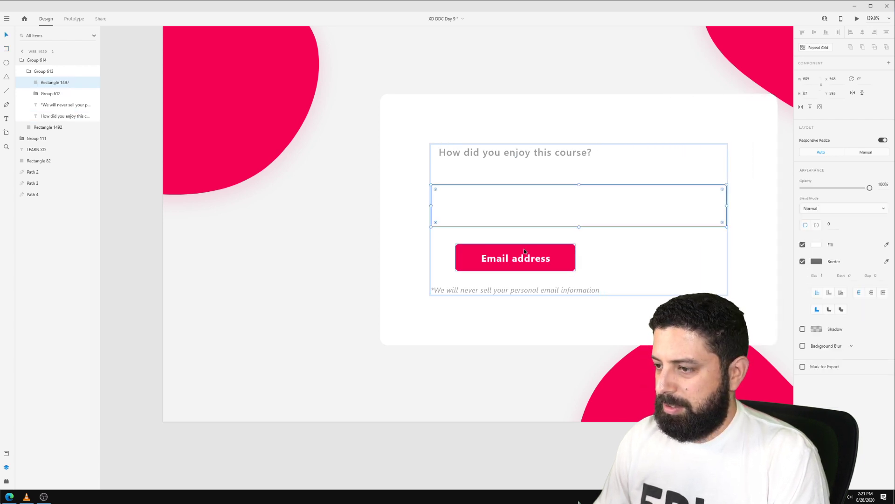
# Move the Email address button and privacy note down together, and stretch the rectangle above them to about 206 high.
pyautogui.doubleClick(526, 260)
pyautogui.press('Escape')
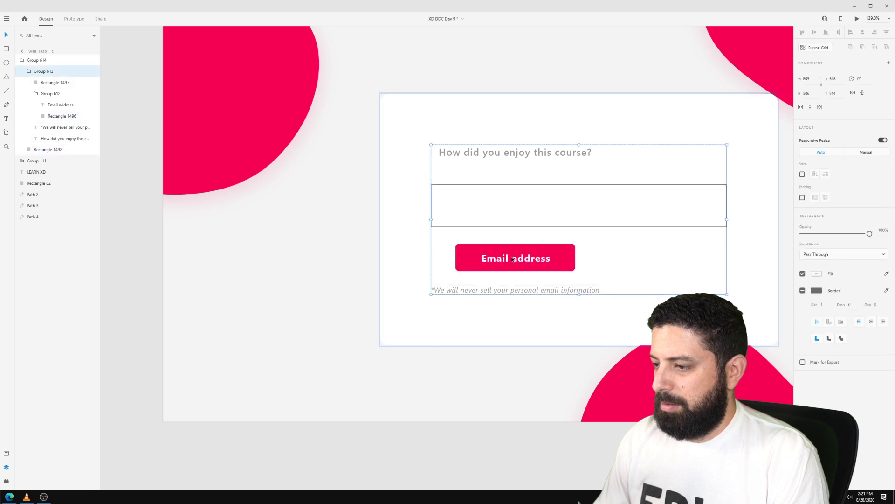
pyautogui.keyDown('shift'); pyautogui.click(525, 290); pyautogui.keyUp('shift')
pyautogui.moveTo(533, 260); pyautogui.dragTo(539, 333)
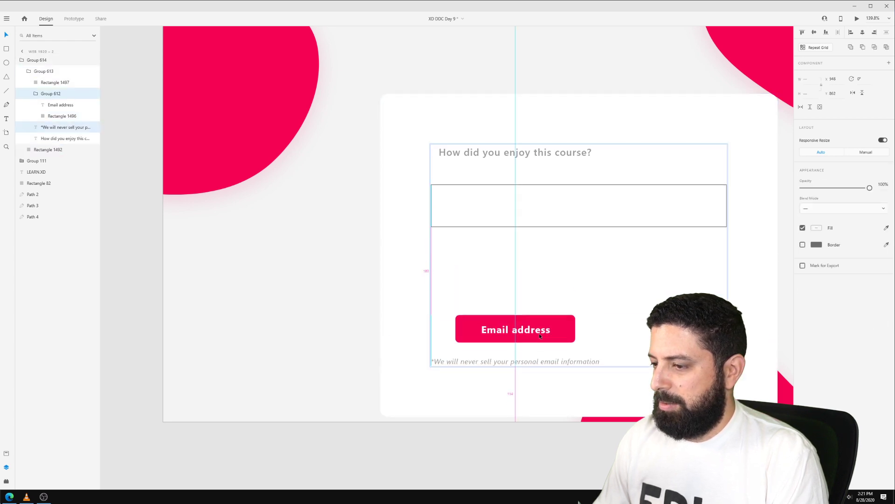
pyautogui.click(541, 208)
pyautogui.moveTo(578, 227); pyautogui.dragTo(578, 284)
# Place the question directly above the rectangle, flush with its left edge, and set the rectangle's corner radius to 4.
pyautogui.click(530, 156)
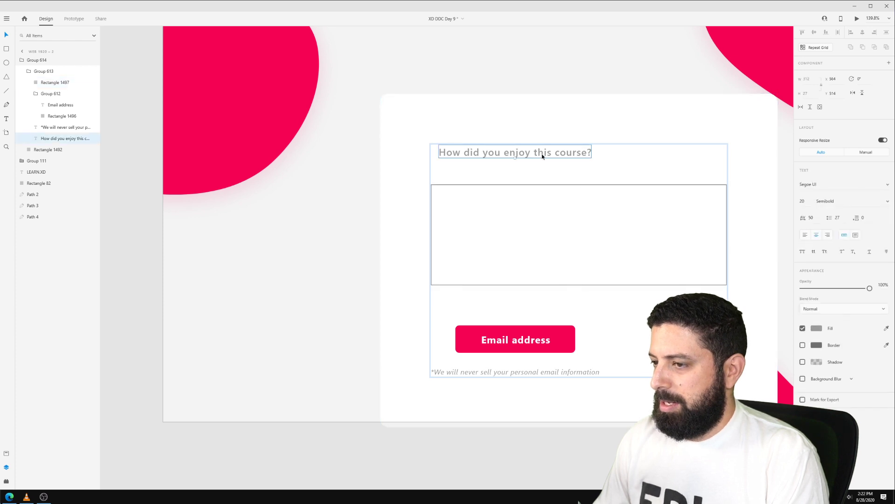
pyautogui.moveTo(530, 156); pyautogui.dragTo(535, 175)
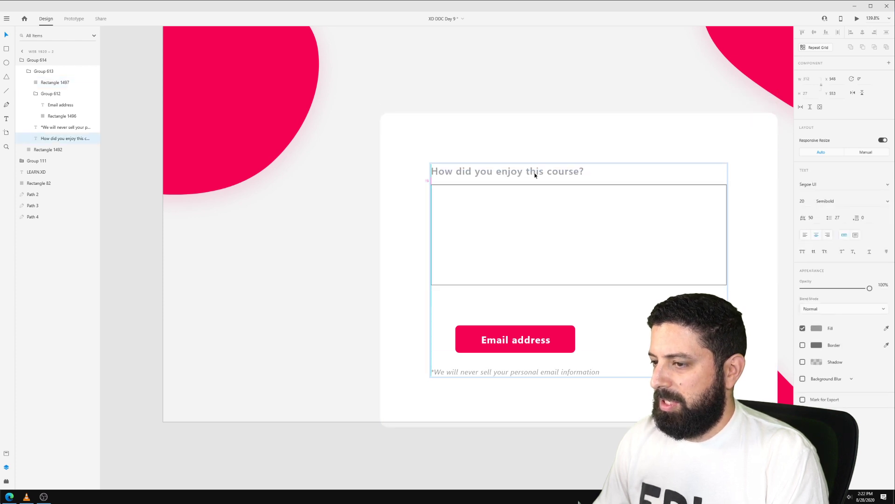
pyautogui.click(535, 208)
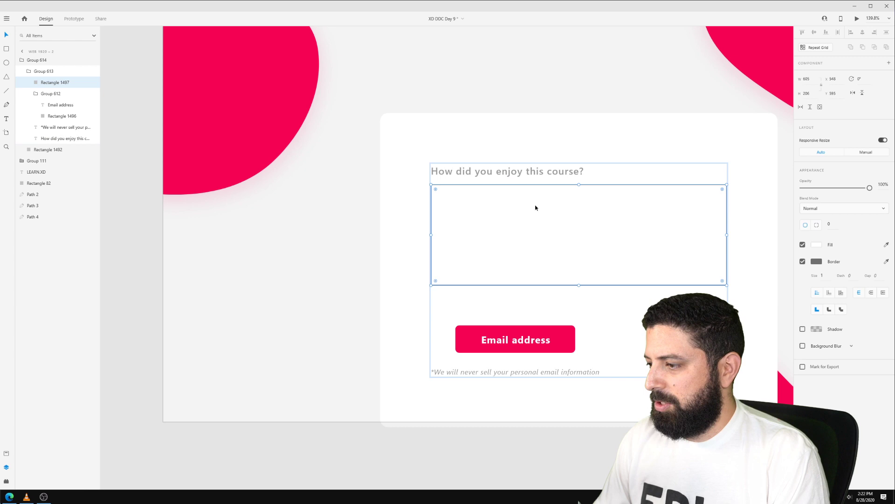
pyautogui.click(830, 225)
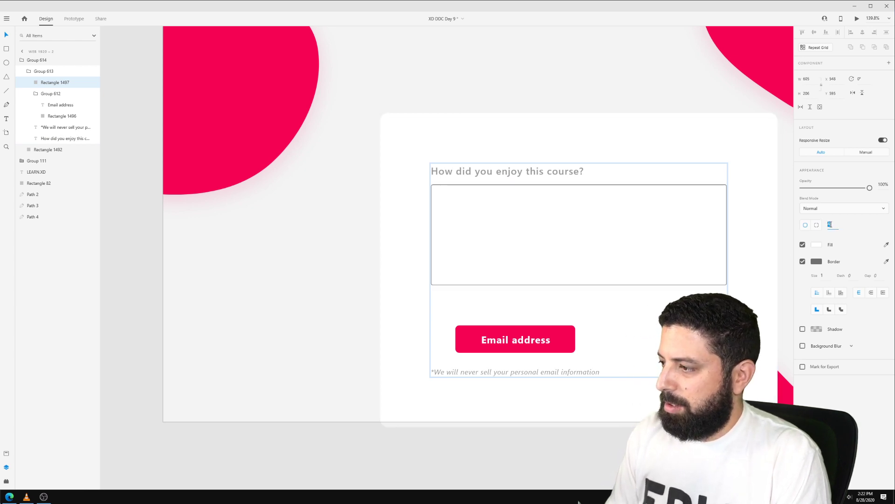
# Duplicate the question inside the rectangle and replace the copy's text with "I loved it! I can't wait to tune in again!".
pyautogui.click(483, 172)
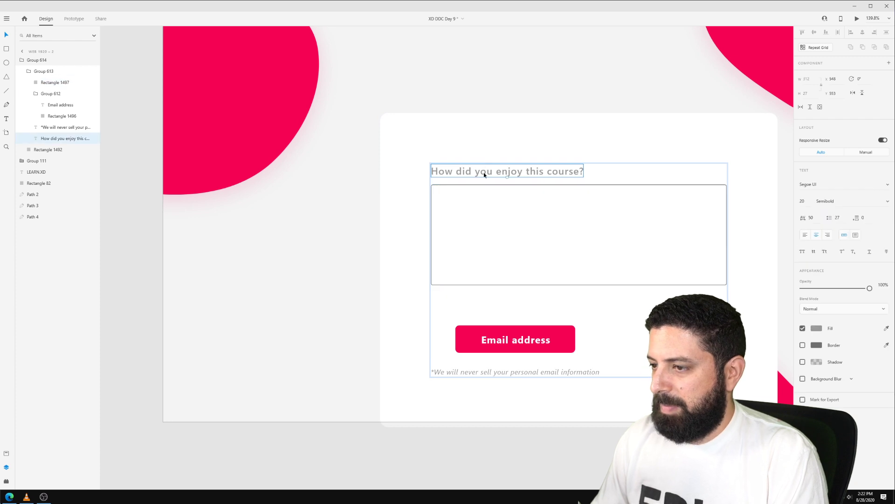
pyautogui.hotkey('ctrl', 'd')
pyautogui.moveTo(493, 176); pyautogui.dragTo(501, 198)
pyautogui.doubleClick(501, 198)
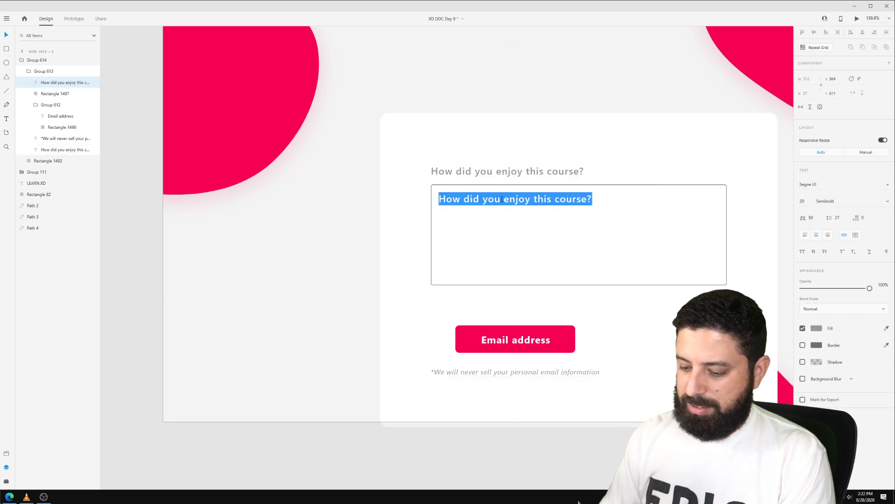
pyautogui.write('I loved it!')
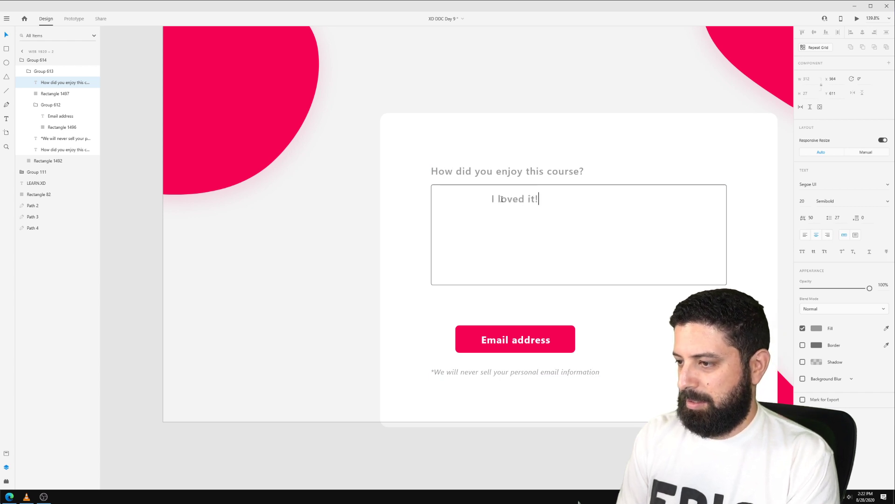
pyautogui.write(' I ')
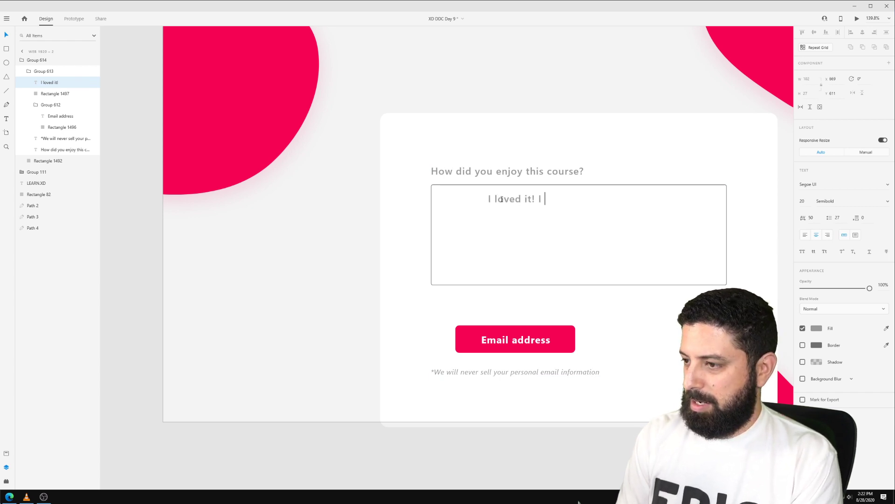
pyautogui.write("can't wait to tune in again!")
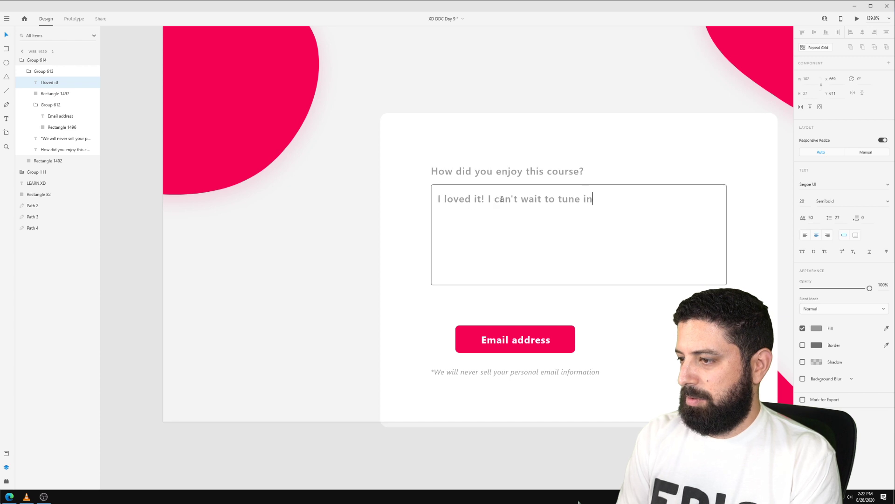
# Left-align the answer text and reposition it inside the box's upper-left corner.
pyautogui.click(805, 234)
pyautogui.click(679, 258)
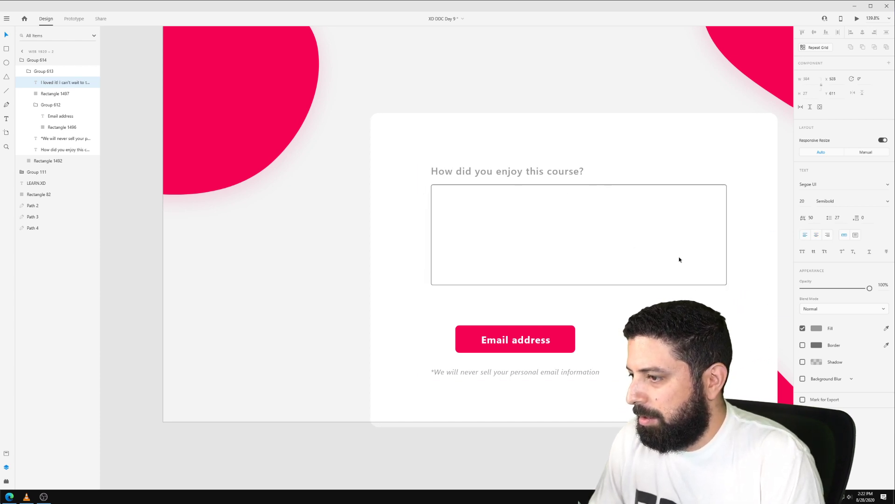
pyautogui.moveTo(502, 200)
pyautogui.mouseDown()
pyautogui.moveTo(527, 200)
pyautogui.moveTo(519, 199)
pyautogui.mouseUp()
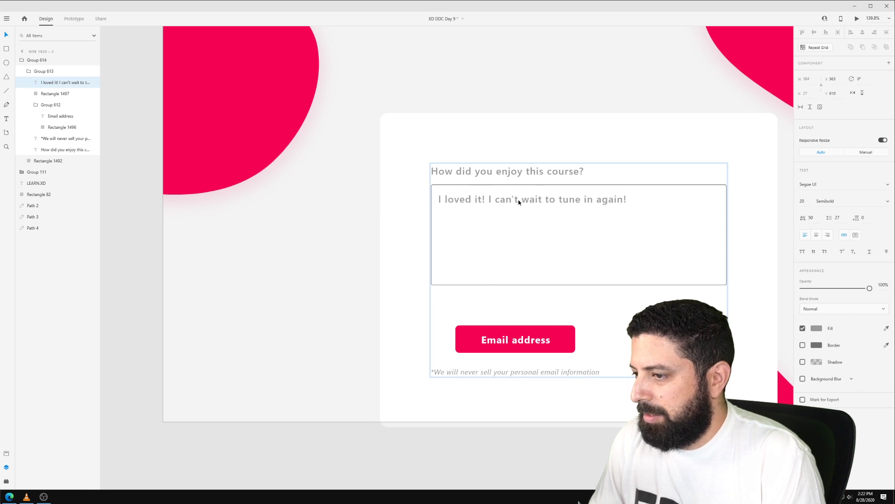
# Change the answer text's fill colour to hex 333.
pyautogui.click(817, 329)
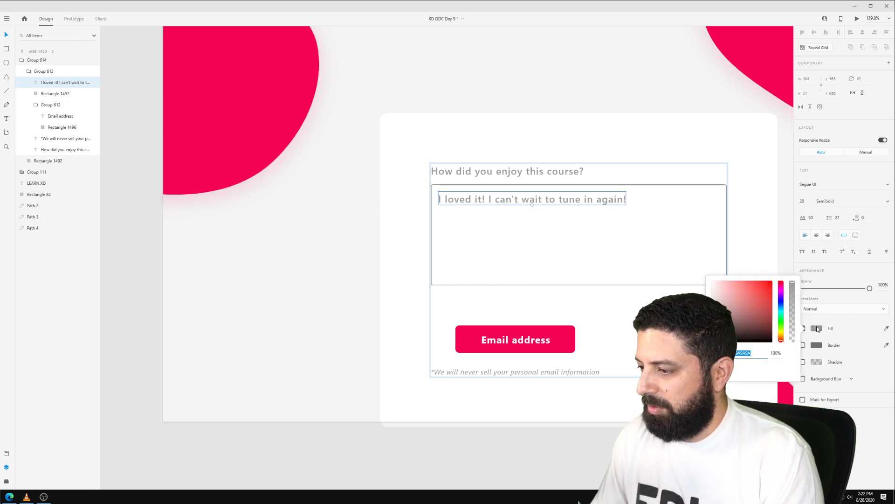
pyautogui.write('333')
pyautogui.press('Tab')
pyautogui.click(595, 253)
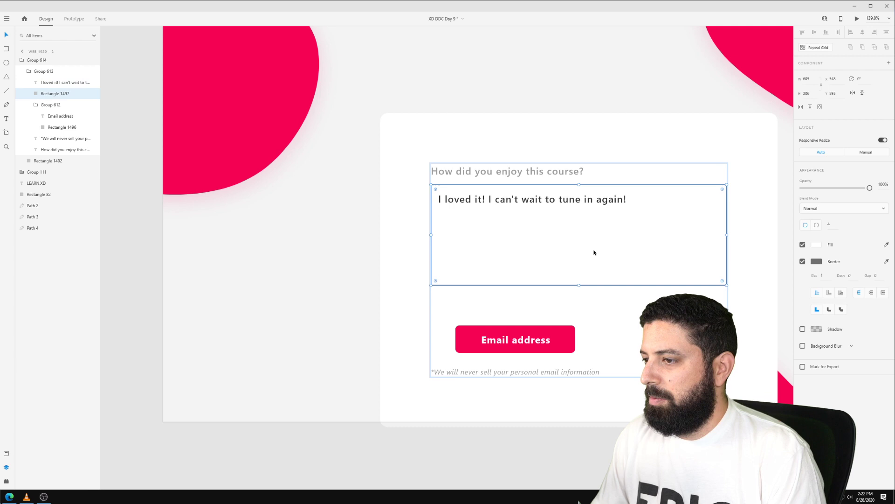
# Move the question, answer text and box up together to about Y 315, and shorten the box to about 117.
pyautogui.click(537, 172)
pyautogui.keyDown('shift'); pyautogui.click(588, 201); pyautogui.keyUp('shift')
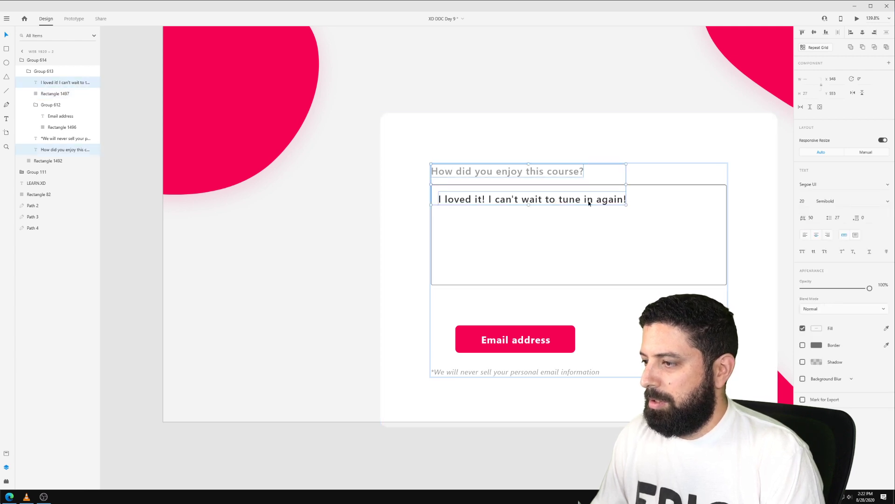
pyautogui.keyDown('shift'); pyautogui.click(640, 225); pyautogui.keyUp('shift')
pyautogui.moveTo(687, 238); pyautogui.dragTo(597, 126)
pyautogui.scroll(3, 588, 182)
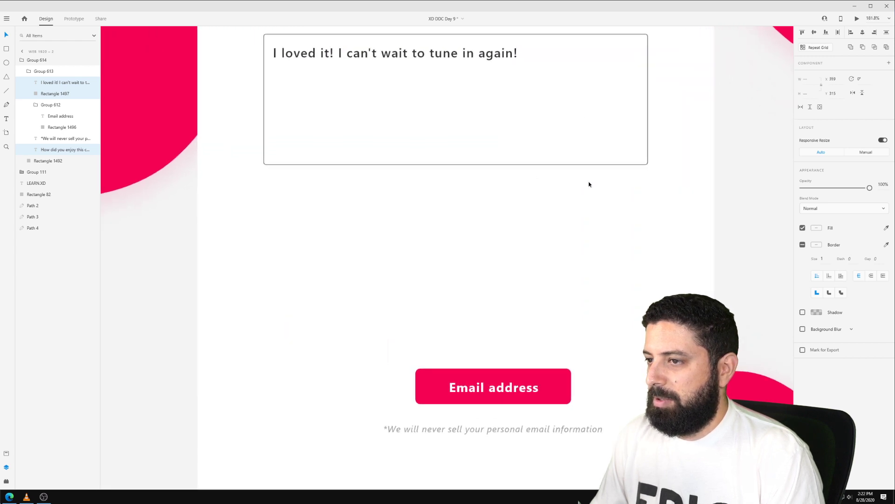
pyautogui.scroll(-5, 569, 166)
pyautogui.moveTo(510, 171); pyautogui.dragTo(510, 138)
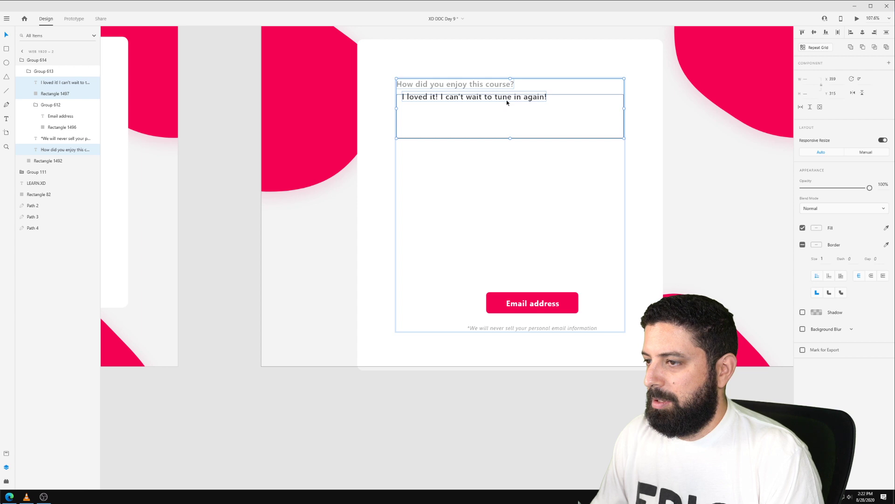
# Shift the answer text slightly lower inside the box and extend the box to about 165 high.
pyautogui.click(544, 142)
pyautogui.moveTo(515, 97); pyautogui.dragTo(510, 105)
pyautogui.click(523, 128)
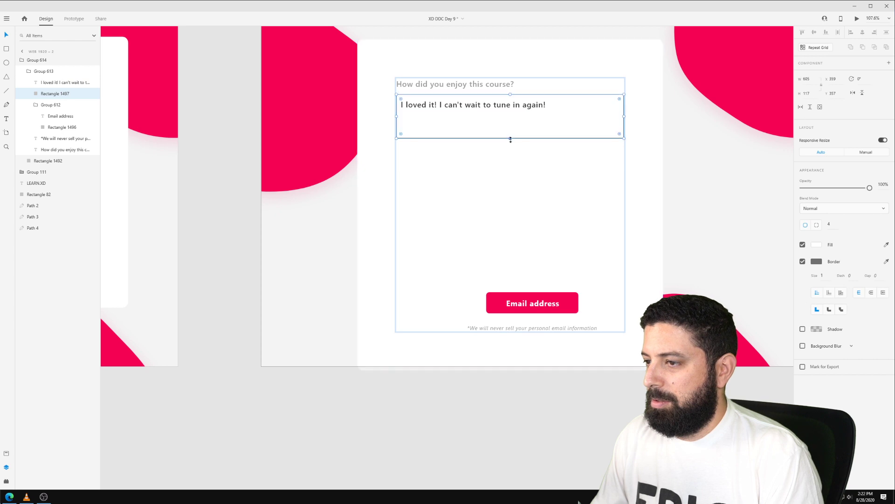
pyautogui.moveTo(510, 139); pyautogui.dragTo(512, 157)
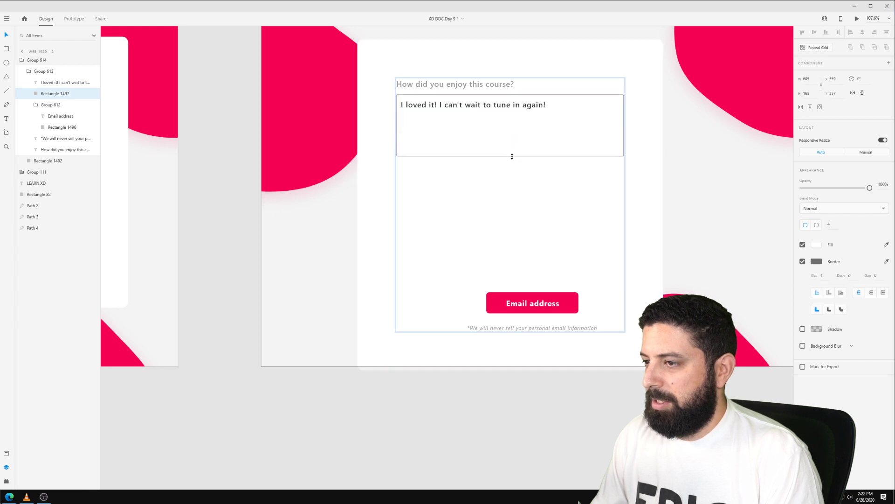
# Select the question, answer text and box together and place a duplicate set directly below, aligned with the originals.
pyautogui.click(462, 91)
pyautogui.keyDown('shift'); pyautogui.click(463, 87); pyautogui.keyUp('shift')
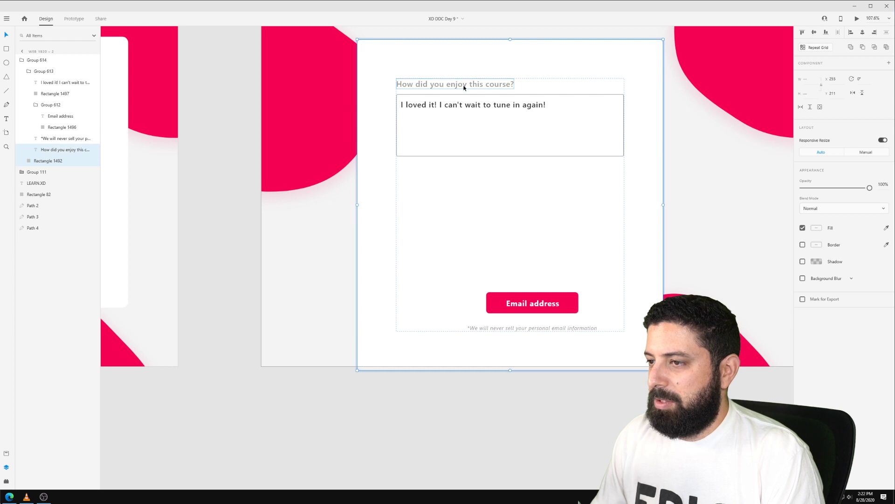
pyautogui.click(468, 88)
pyautogui.doubleClick(468, 87)
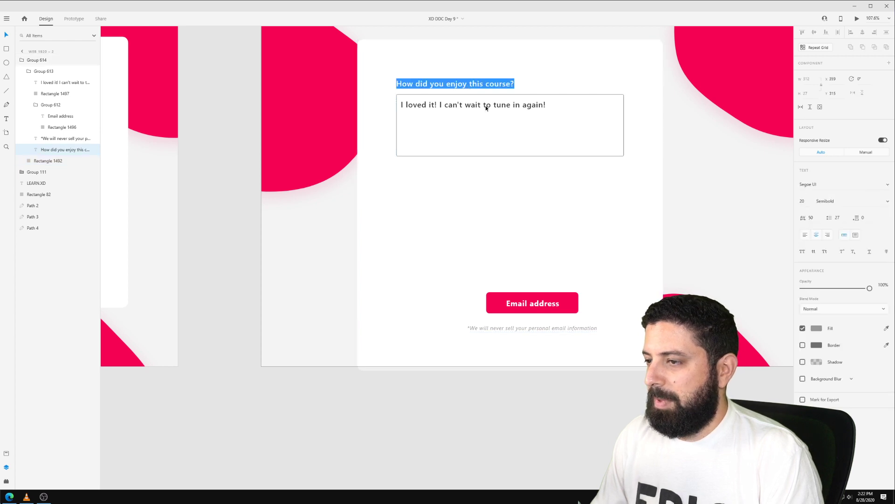
pyautogui.press('Escape')
pyautogui.keyDown('shift'); pyautogui.click(477, 106); pyautogui.keyUp('shift')
pyautogui.keyDown('shift'); pyautogui.click(583, 106); pyautogui.keyUp('shift')
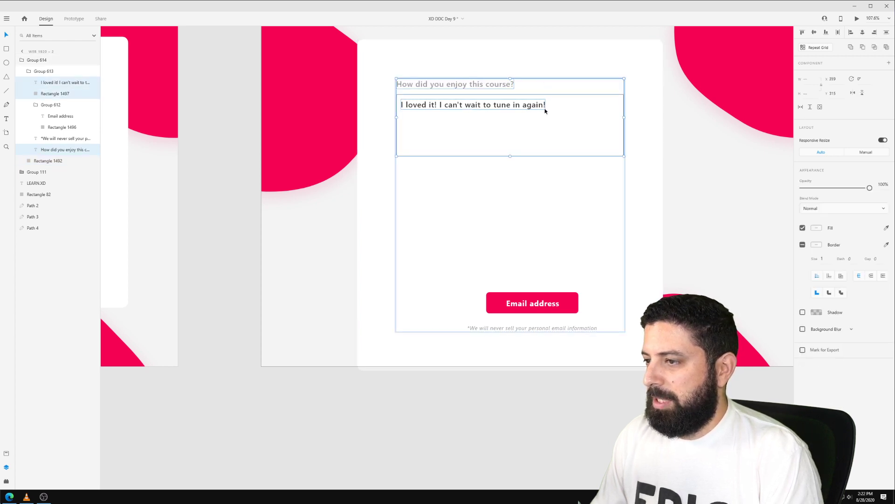
pyautogui.moveTo(545, 111); pyautogui.dragTo(522, 196)
# Replace the lower question with left-aligned text "Would you recommend this course to a friend?", flush with the left edge of its box.
pyautogui.doubleClick(453, 176)
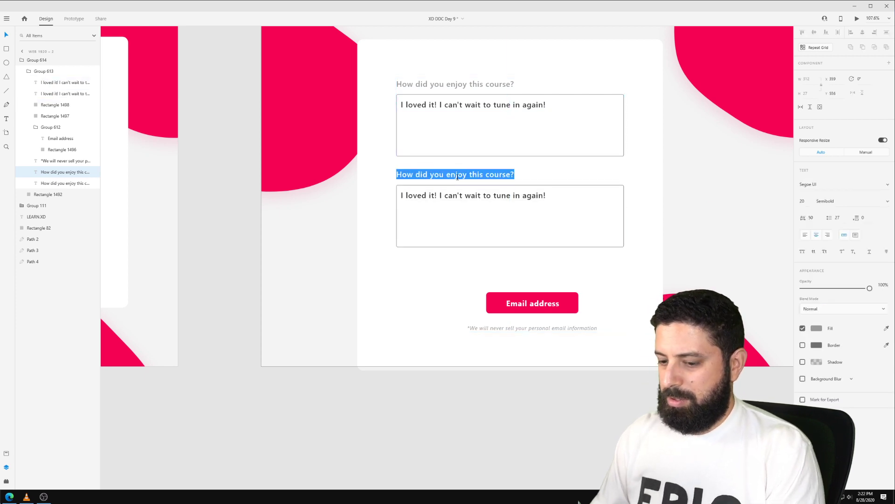
pyautogui.write('Would')
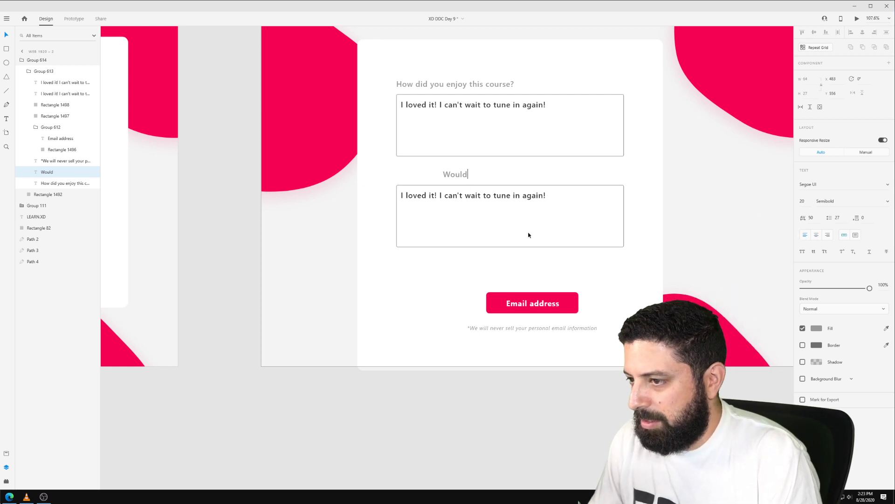
pyautogui.press('Escape')
pyautogui.keyDown('shift'); pyautogui.click(475, 88); pyautogui.keyUp('shift')
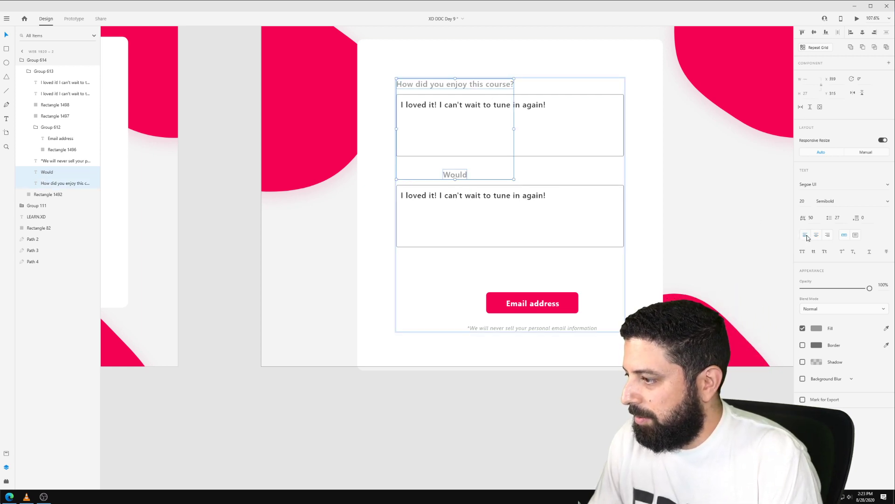
pyautogui.click(468, 198)
pyautogui.moveTo(460, 175); pyautogui.dragTo(413, 175)
pyautogui.doubleClick(413, 176)
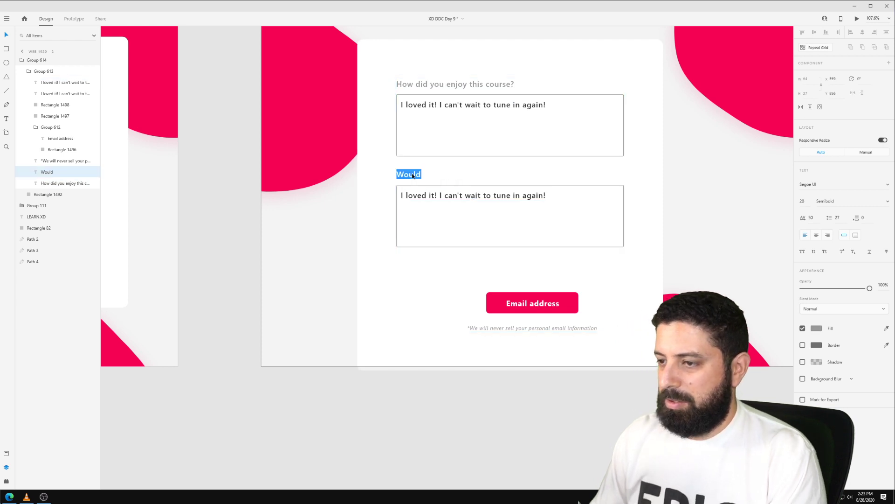
pyautogui.press('Right')
pyautogui.write('y')
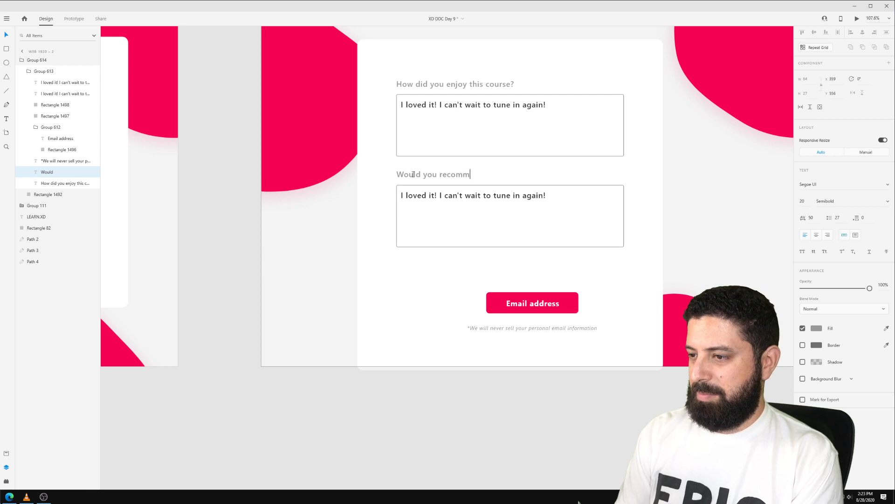
pyautogui.write('end this course to a friend?')
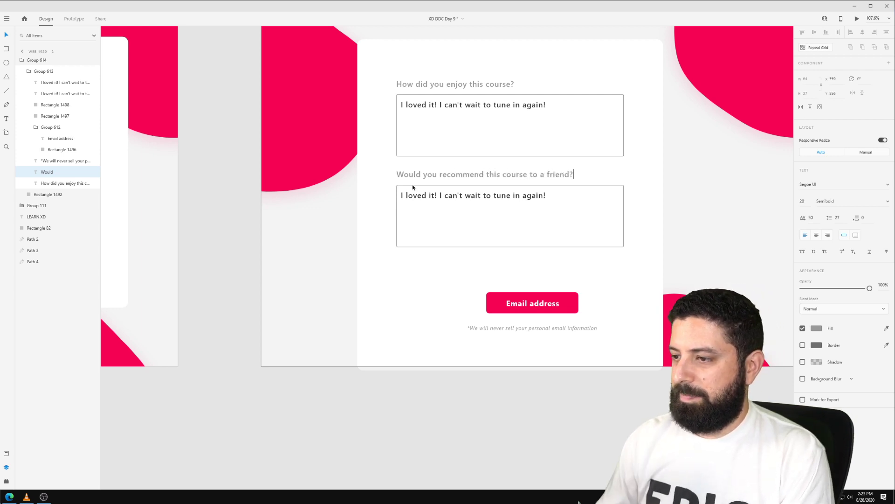
# Replace the lower answer with "Absolutely," a full name and "should do a Design in the Dark for Adobe XD so he can learn to use it better!".
pyautogui.press('Escape')
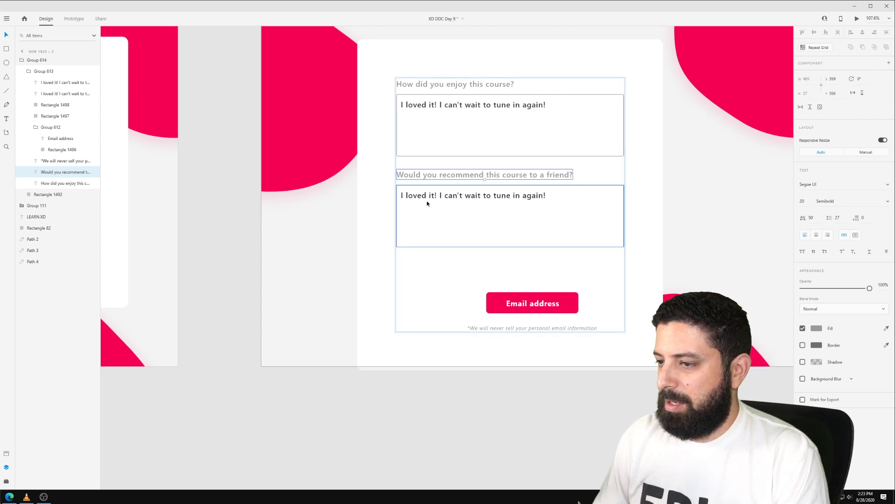
pyautogui.click(425, 201)
pyautogui.click(425, 200)
pyautogui.click(426, 202)
pyautogui.doubleClick(425, 199)
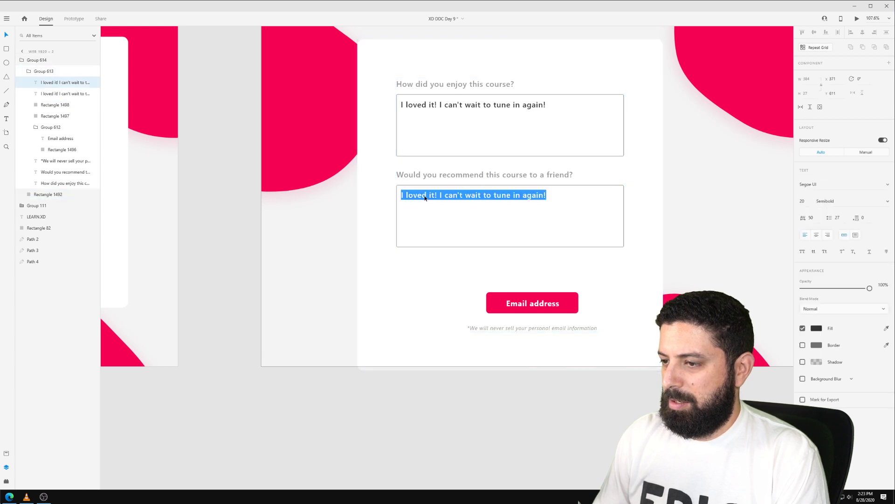
pyautogui.write('Absolutely,')
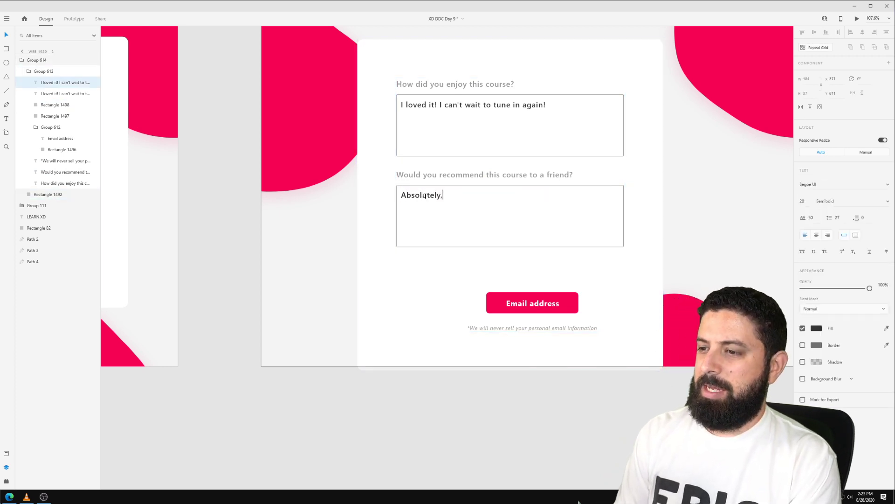
pyautogui.write(' Andrew Hochr')
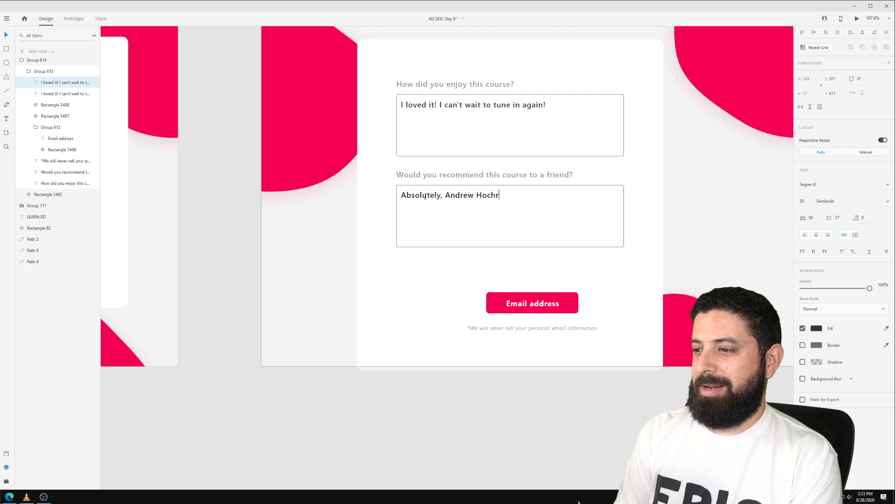
pyautogui.write('adel should do a Design in the Dark for Adobe X')
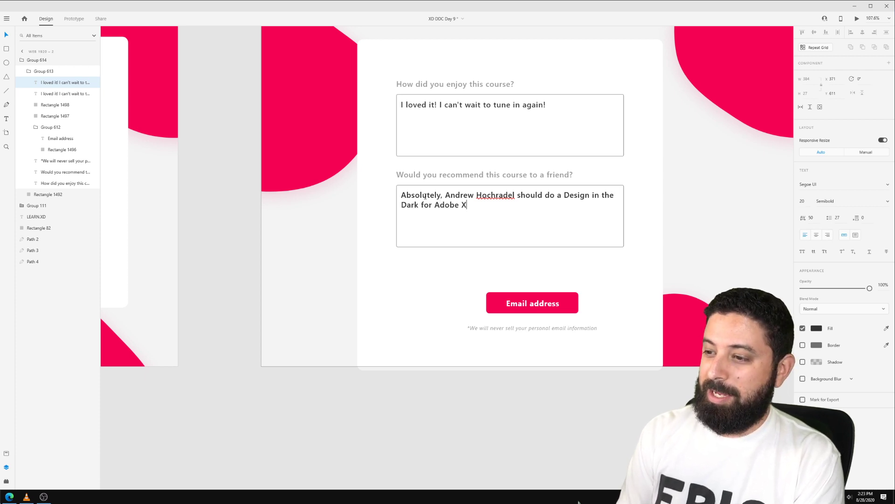
pyautogui.write('D so he can learn')
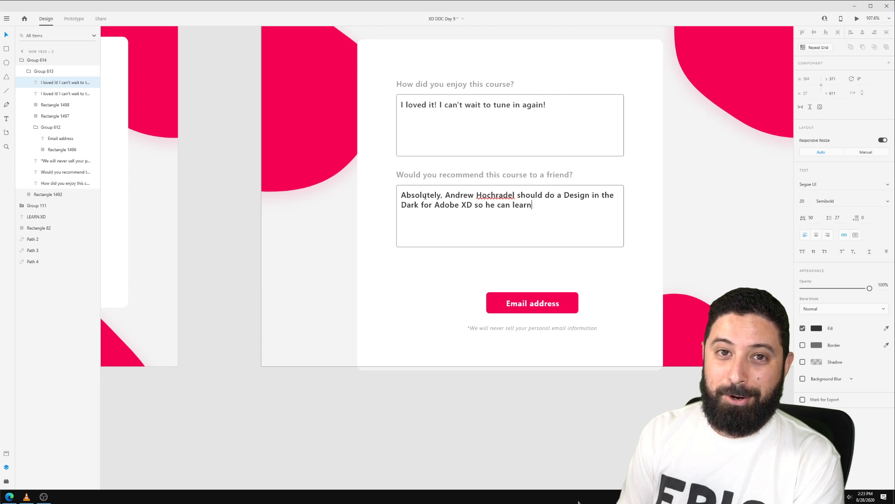
pyautogui.write(' to use i')
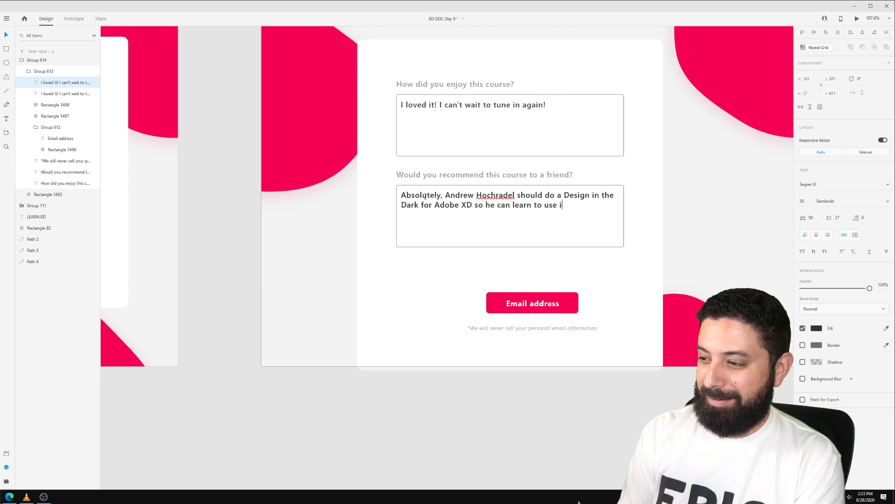
pyautogui.write('t better!')
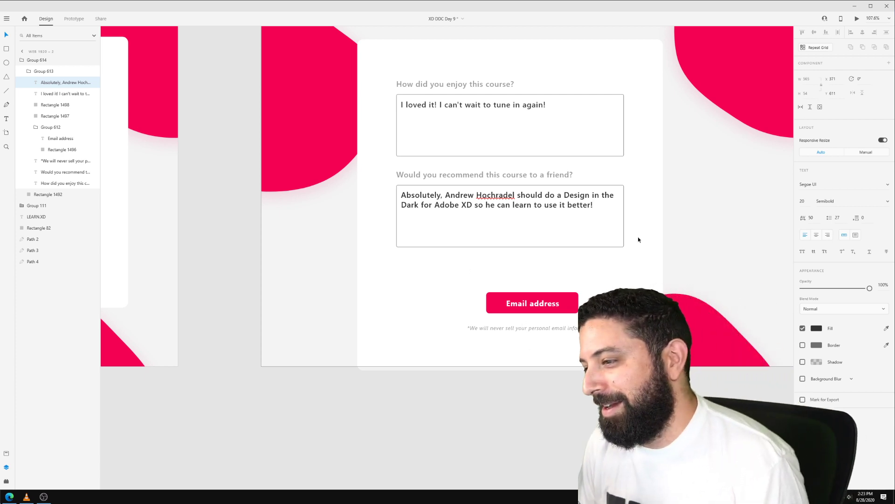
pyautogui.press('Escape')
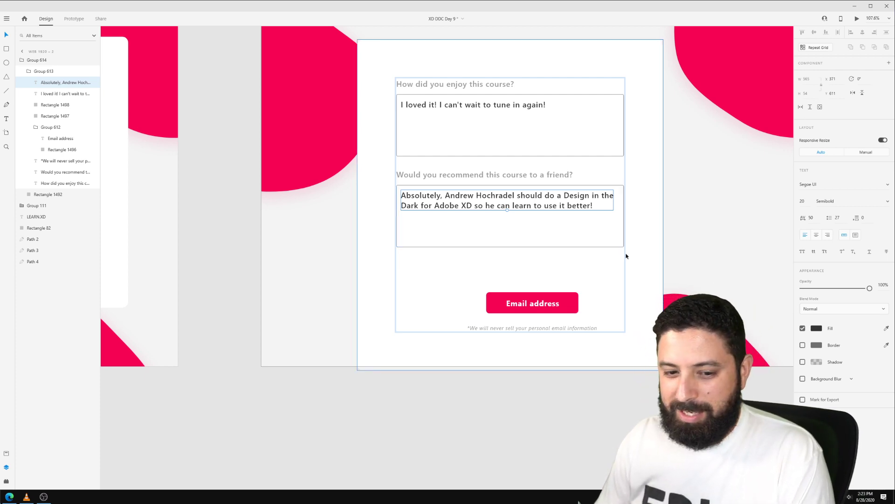
# Move the Email address button and the privacy note together to just below the lower answer box, flush with its left edge.
pyautogui.click(627, 301)
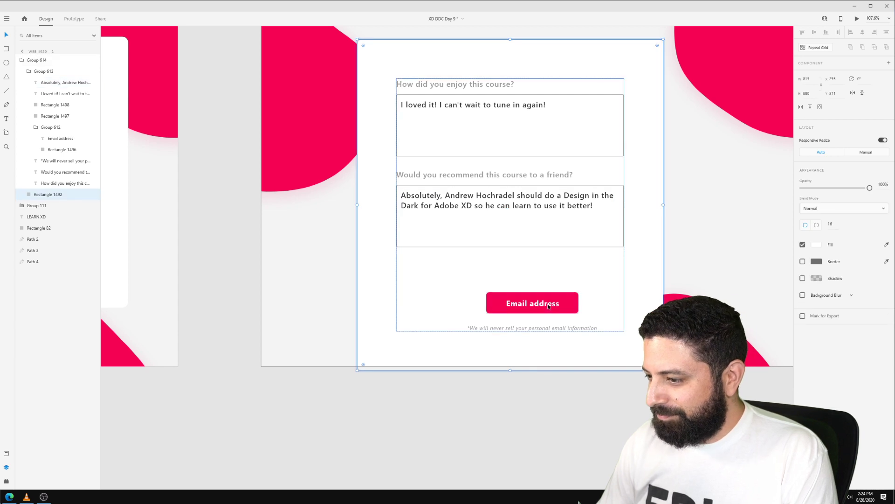
pyautogui.doubleClick(548, 306)
pyautogui.keyDown('shift'); pyautogui.click(555, 328); pyautogui.keyUp('shift')
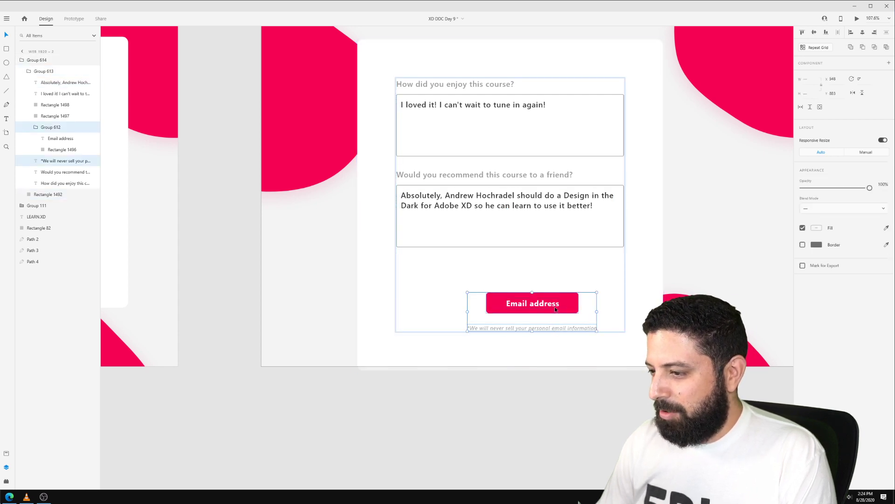
pyautogui.moveTo(554, 305); pyautogui.dragTo(465, 282)
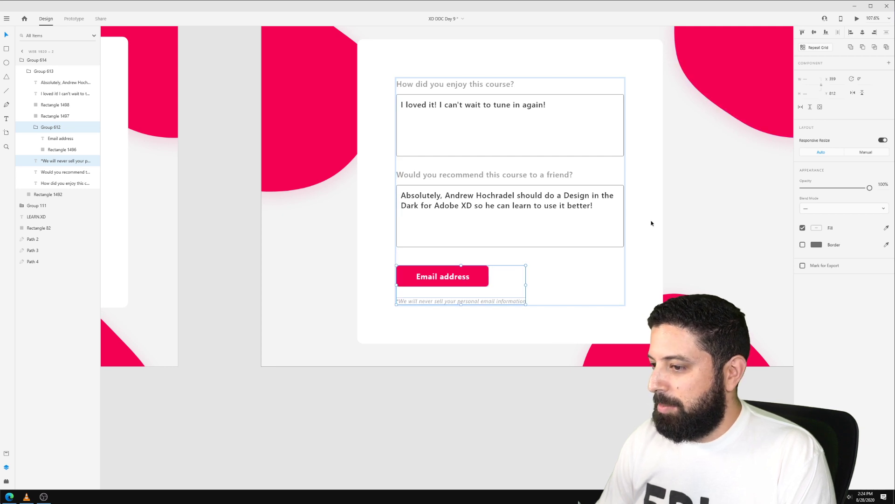
# Change the label of the pink button on the feedback card to "Submit".
pyautogui.click(490, 278)
pyautogui.click(434, 278)
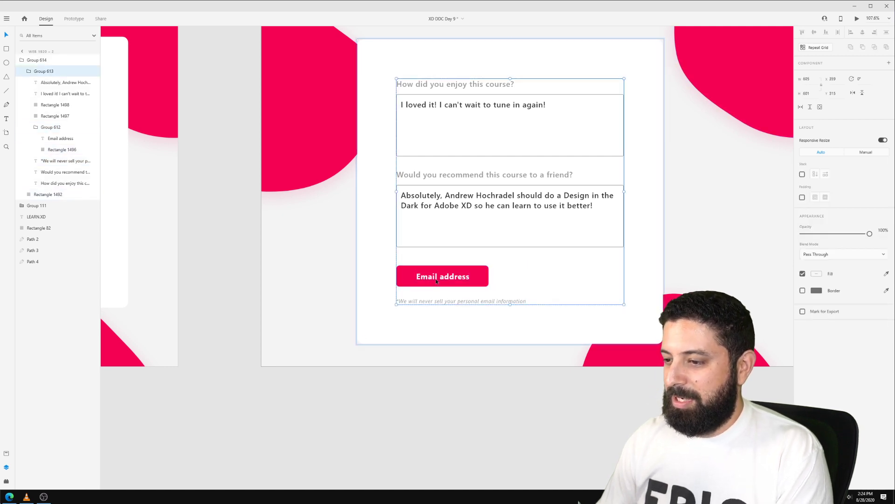
pyautogui.click(434, 278)
pyautogui.click(434, 279)
pyautogui.doubleClick(434, 278)
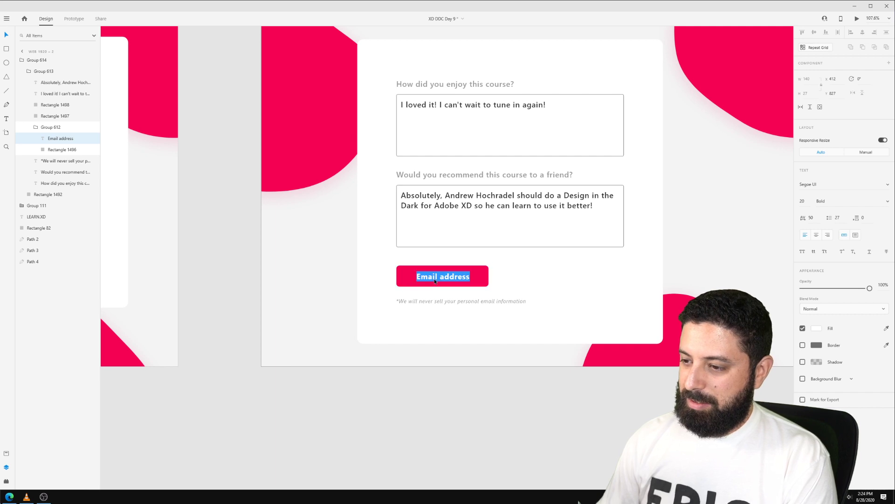
pyautogui.write('submit')
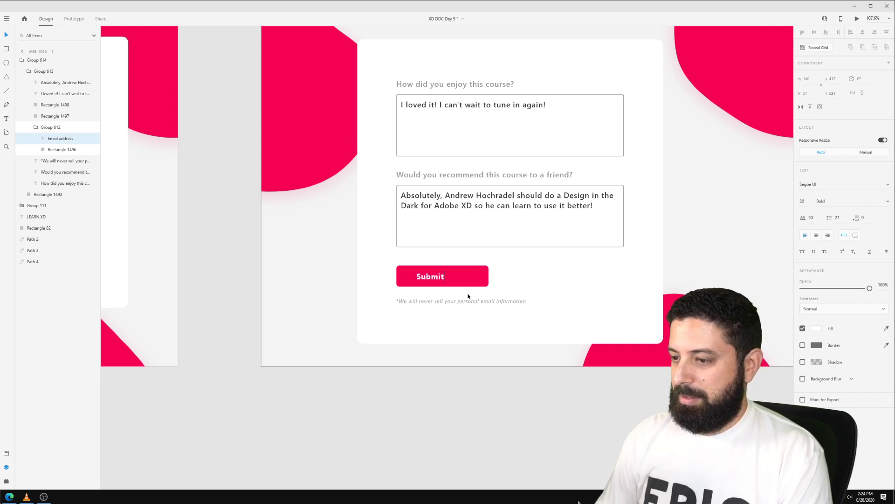
pyautogui.press('Escape')
# Shift the Submit label toward the left edge of its button and narrow the button to about 132 around the label.
pyautogui.moveTo(429, 279); pyautogui.dragTo(419, 279)
pyautogui.keyDown('shift'); pyautogui.click(457, 279); pyautogui.keyUp('shift')
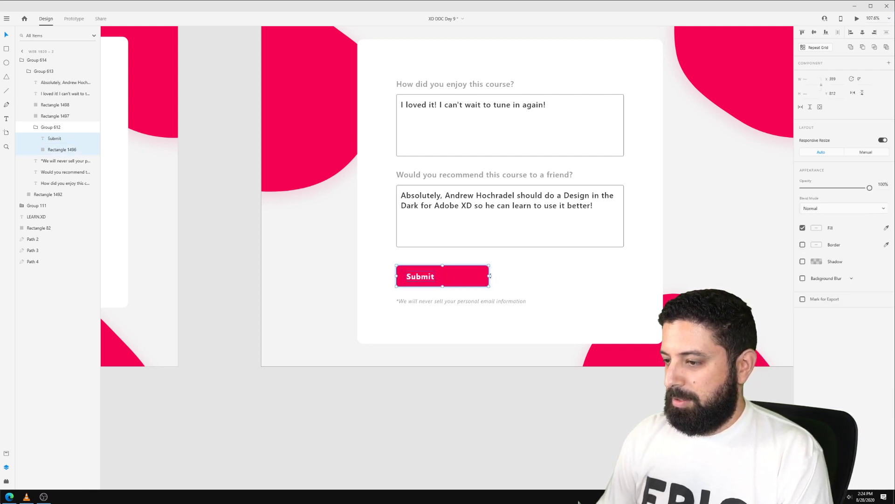
pyautogui.moveTo(488, 275); pyautogui.dragTo(448, 275)
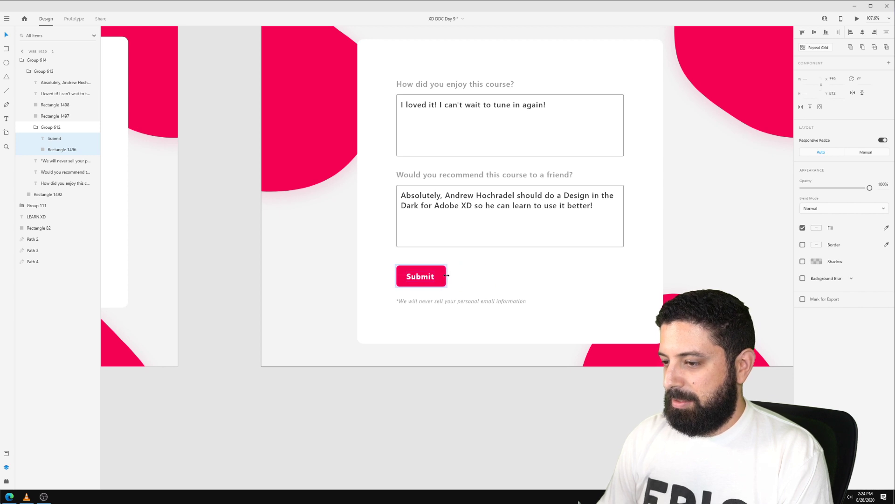
# Delete the privacy note below the Submit button.
pyautogui.click(459, 303)
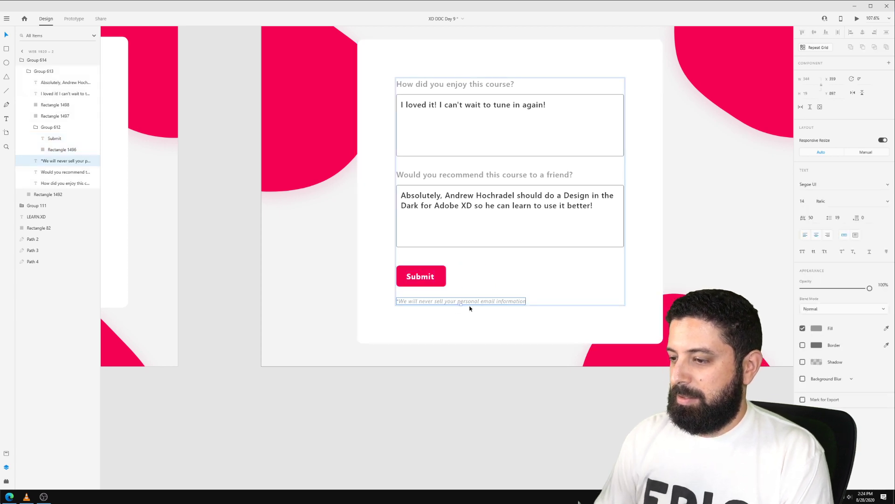
pyautogui.doubleClick(474, 303)
pyautogui.press('BackSpace')
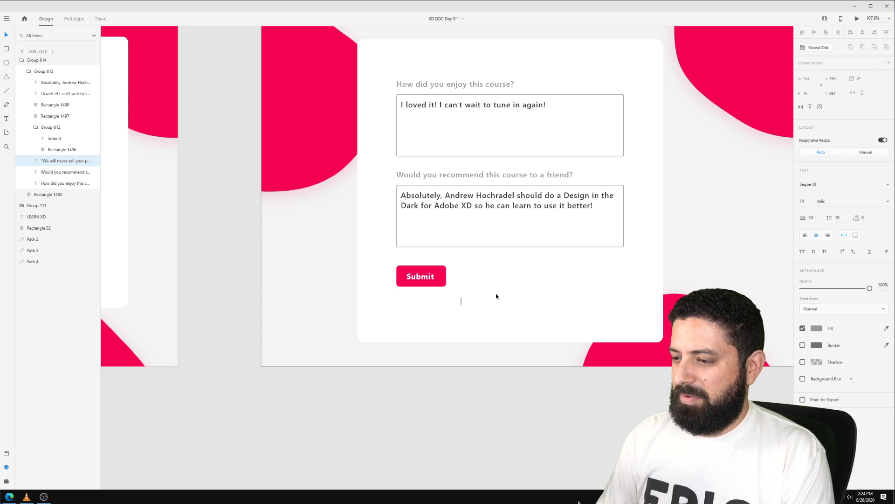
pyautogui.press('Escape')
pyautogui.click(695, 359)
# Center the feedback card horizontally on the artboard and set its padding to 74 on all sides.
pyautogui.scroll(-4, 696, 360)
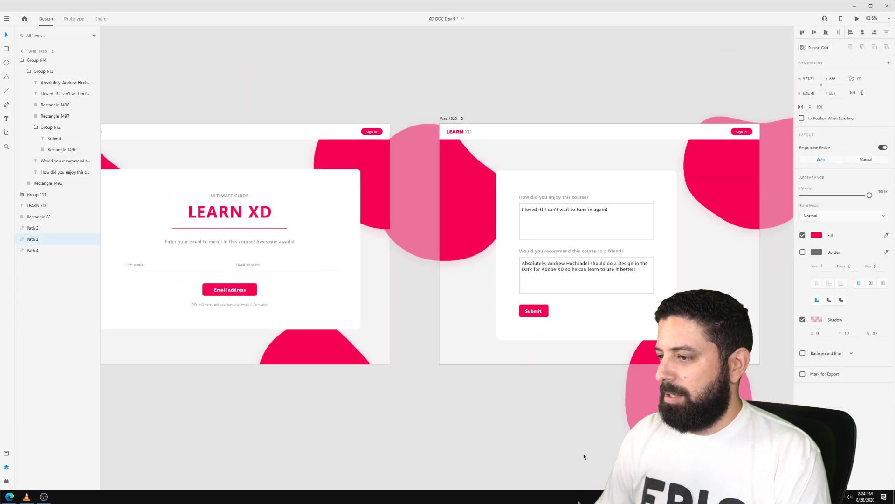
pyautogui.click(583, 453)
pyautogui.click(604, 284)
pyautogui.moveTo(604, 284); pyautogui.dragTo(618, 277)
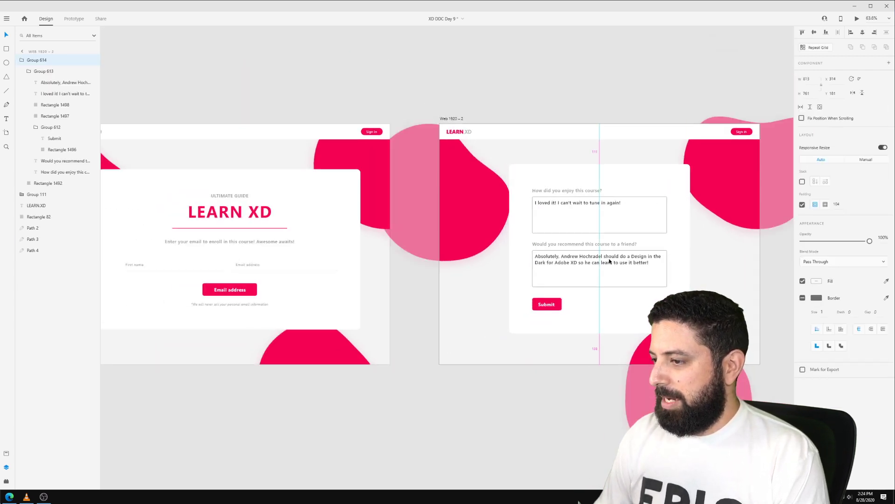
pyautogui.click(837, 204)
pyautogui.write('64')
pyautogui.press('Return')
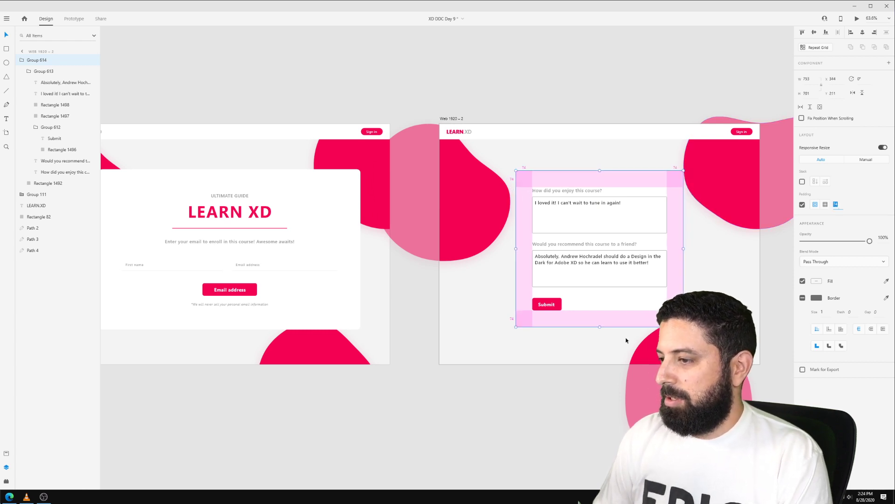
pyautogui.click(563, 400)
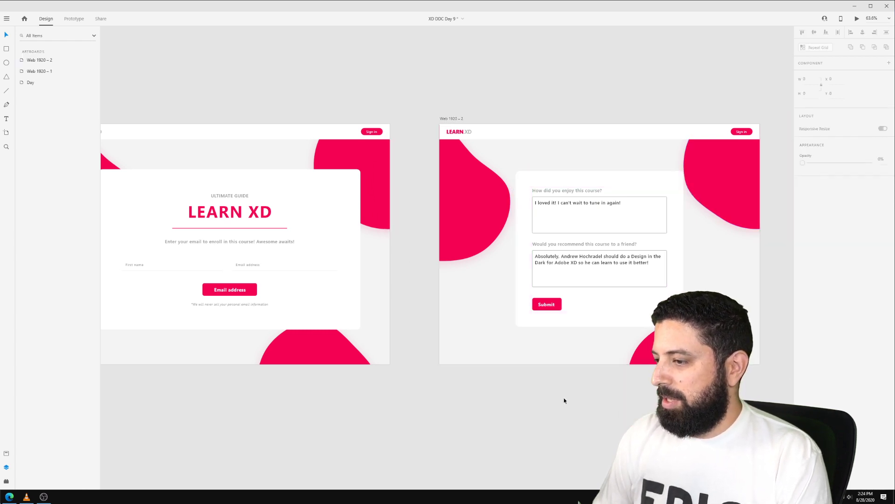
# Narrow both answer boxes to about 494 wide, scaling the lower answer text down together with them.
pyautogui.keyDown('ctrl'); pyautogui.click(652, 217); pyautogui.keyUp('ctrl')
pyautogui.keyDown('ctrl'); pyautogui.keyDown('shift'); pyautogui.click(663, 282); pyautogui.keyUp('shift'); pyautogui.keyUp('ctrl')
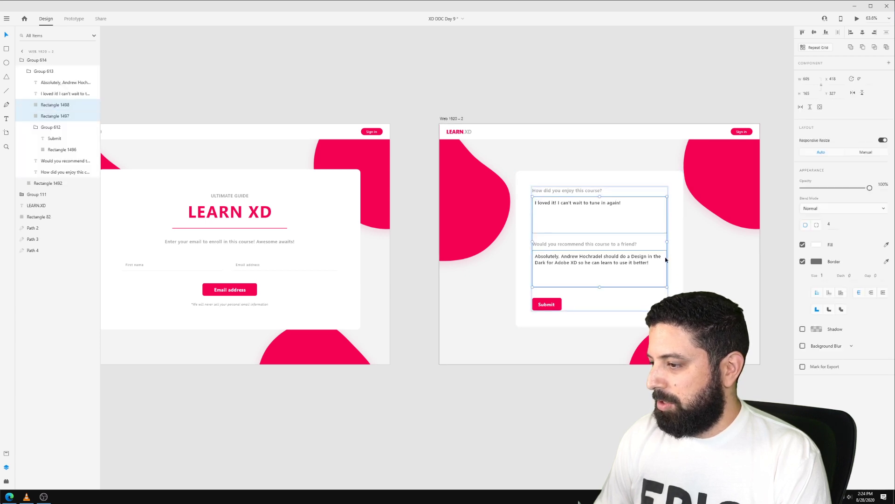
pyautogui.keyDown('ctrl'); pyautogui.keyDown('shift'); pyautogui.click(650, 258); pyautogui.keyUp('shift'); pyautogui.keyUp('ctrl')
pyautogui.moveTo(667, 242); pyautogui.dragTo(643, 239)
pyautogui.click(611, 258)
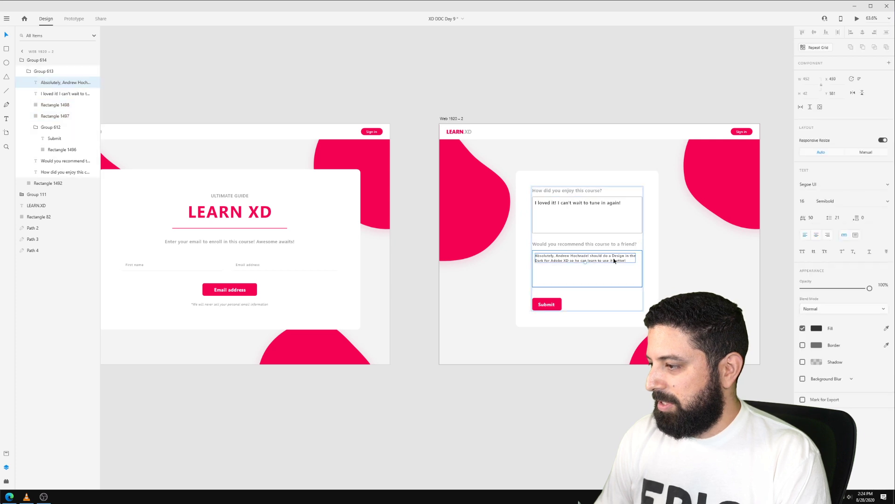
pyautogui.click(603, 205)
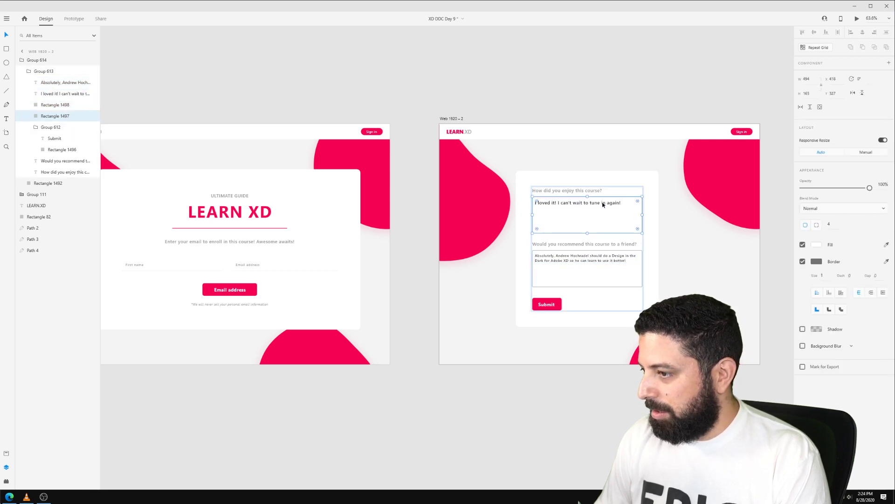
pyautogui.click(698, 250)
# Place the second question, answer and box to the right of the first set with tops aligned, and move the Submit button up beneath the first box.
pyautogui.click(565, 268)
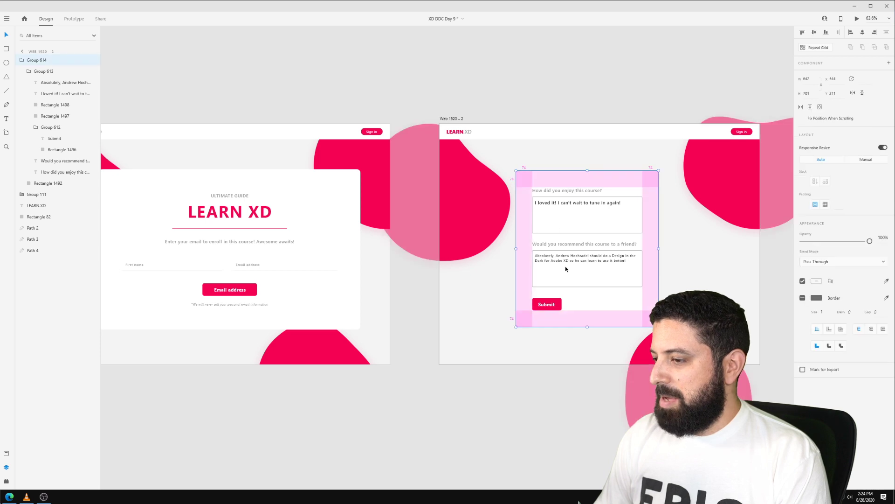
pyautogui.doubleClick(565, 268)
pyautogui.doubleClick(565, 259)
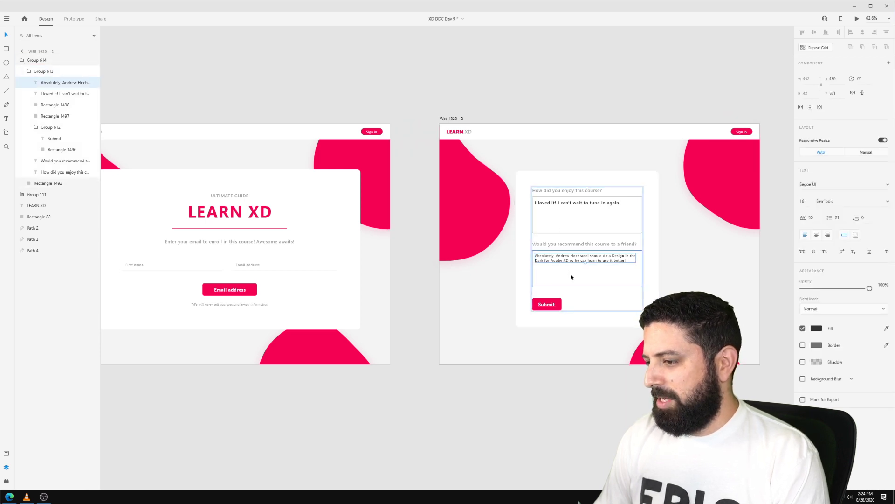
pyautogui.keyDown('shift'); pyautogui.click(571, 277); pyautogui.keyUp('shift')
pyautogui.keyDown('shift'); pyautogui.click(570, 244); pyautogui.keyUp('shift')
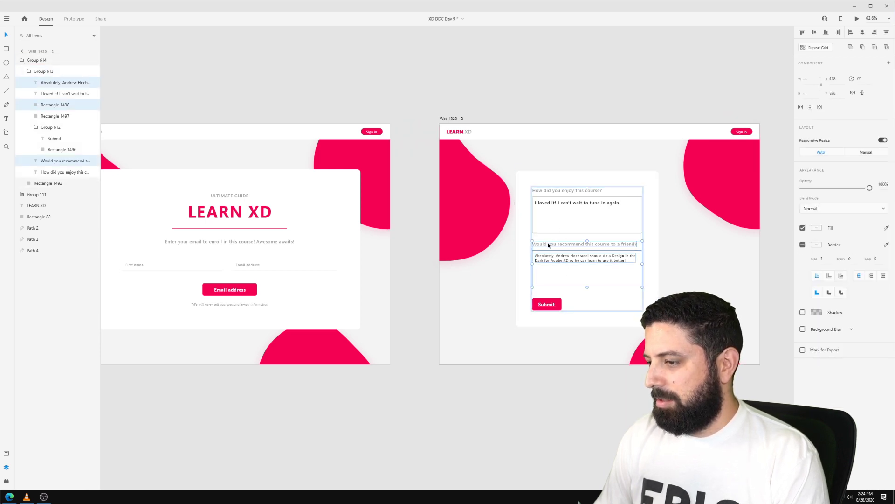
pyautogui.moveTo(564, 241); pyautogui.dragTo(667, 189)
pyautogui.click(550, 303)
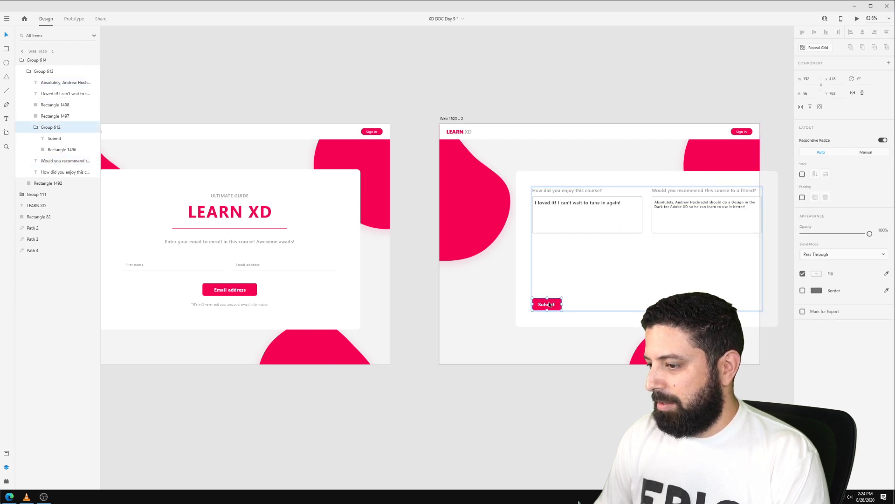
pyautogui.moveTo(551, 303); pyautogui.dragTo(550, 250)
# Move the widened feedback card to about X 131 so it is horizontally centered on the artboard.
pyautogui.click(625, 133)
pyautogui.click(671, 180)
pyautogui.moveTo(684, 183); pyautogui.dragTo(654, 201)
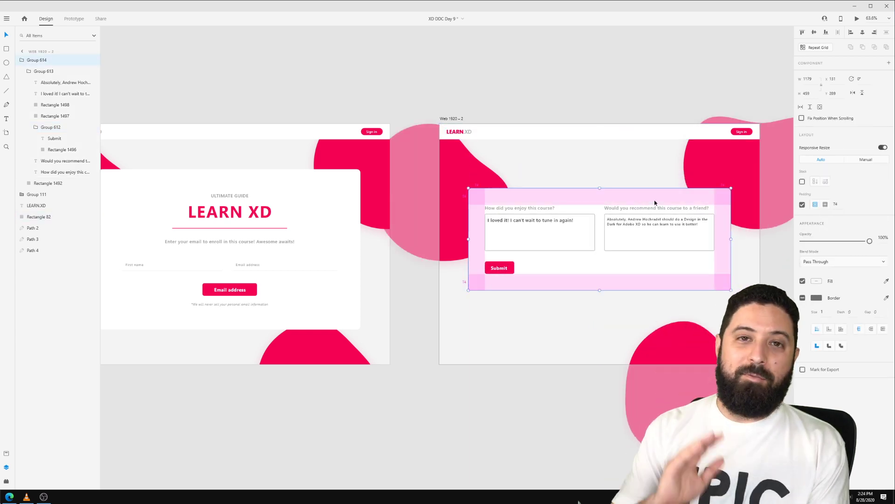